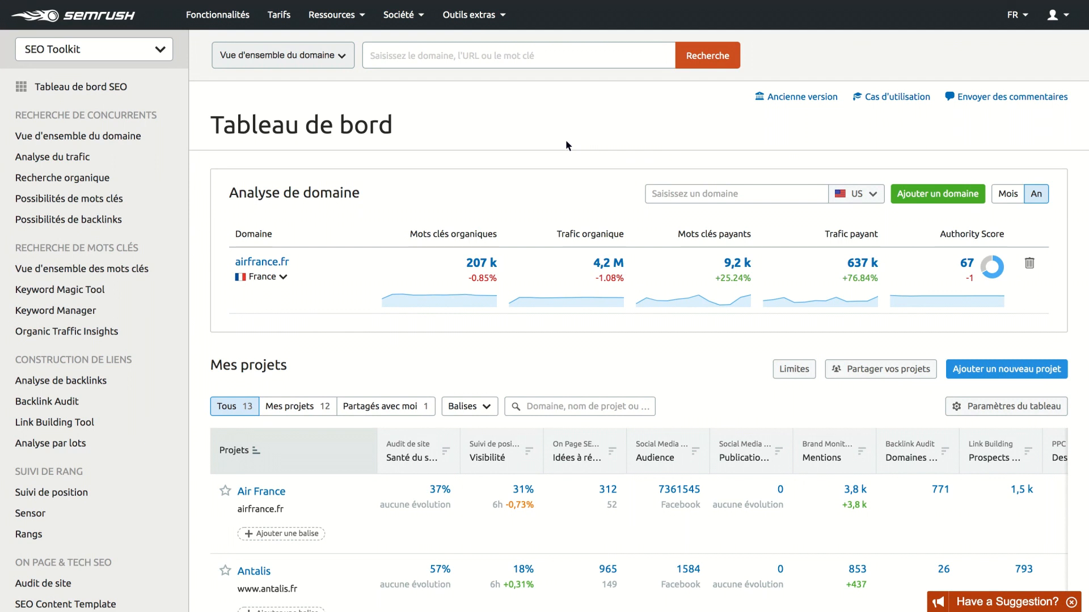
Open the SEMrush en chiffres page and examine the database figures for domains, traffic, keywords, backlinks and display ads.
left_click(421, 22)
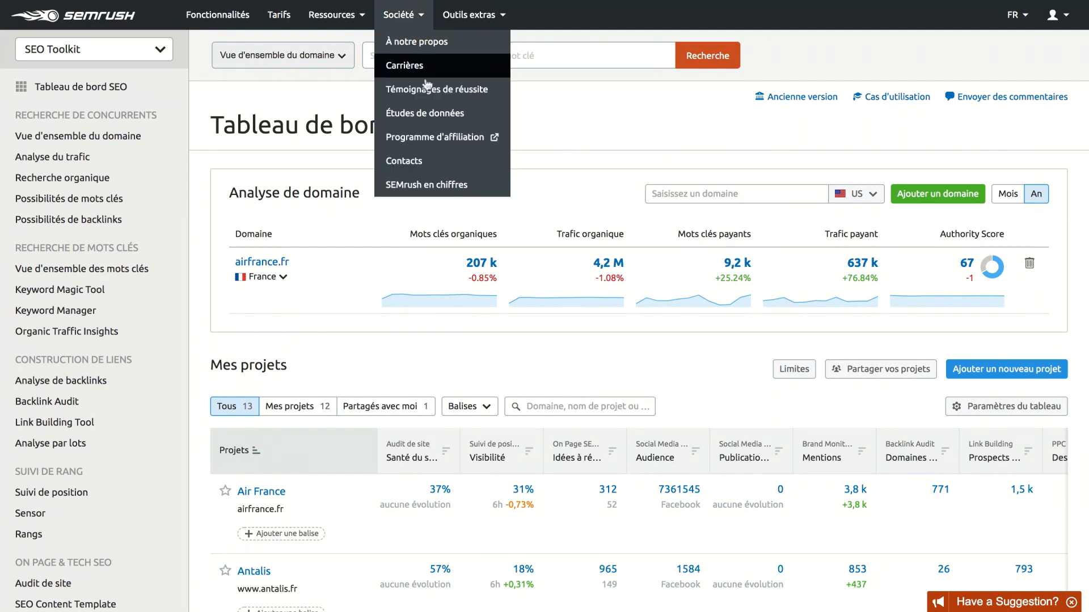
left_click(426, 185)
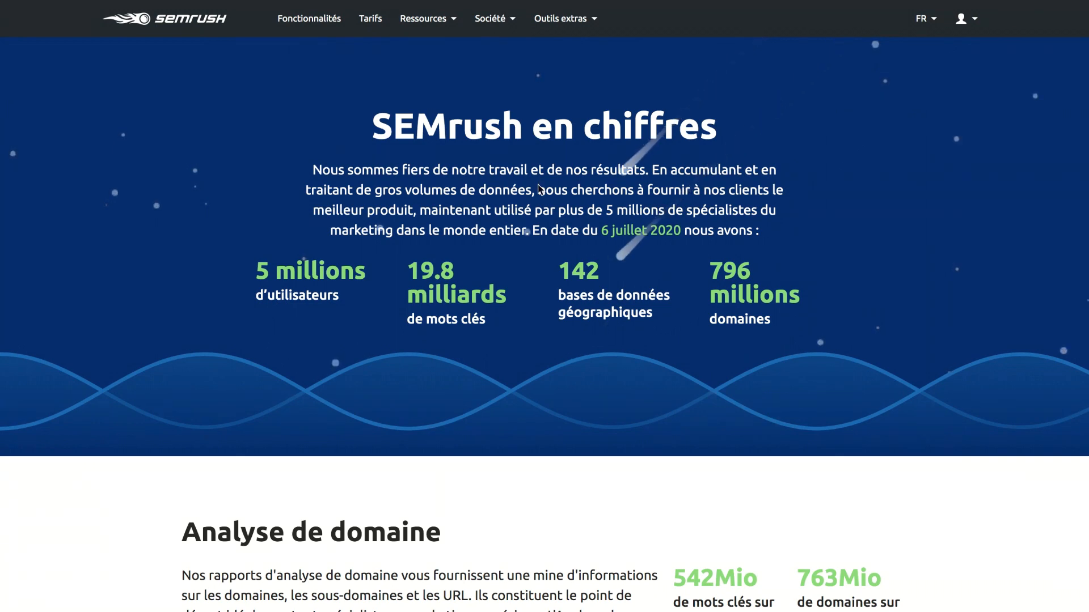
scroll(539, 189, "down", 4)
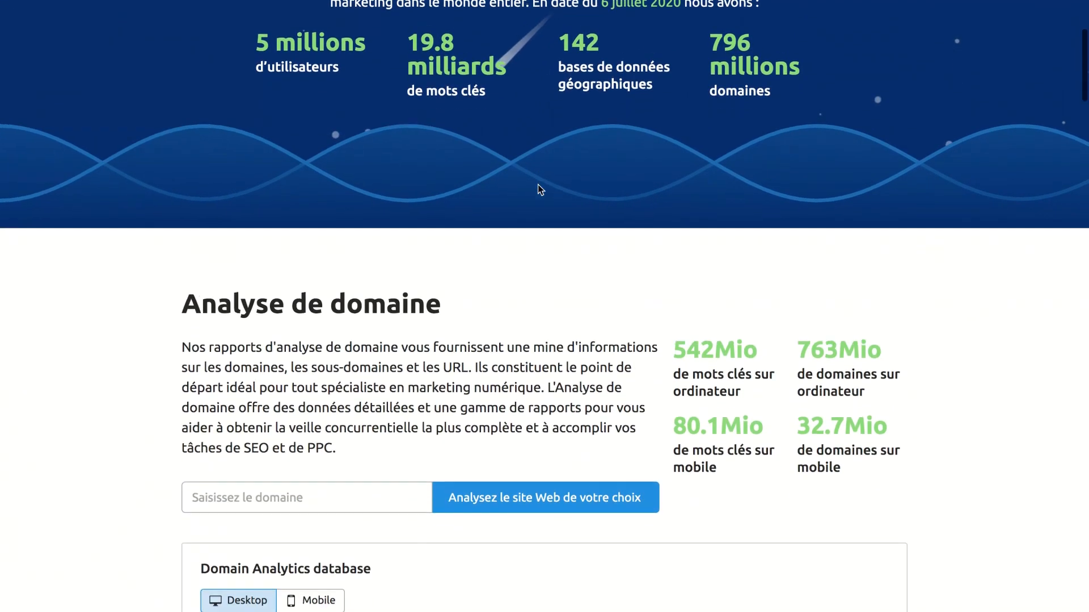
scroll(537, 185, "down", 2)
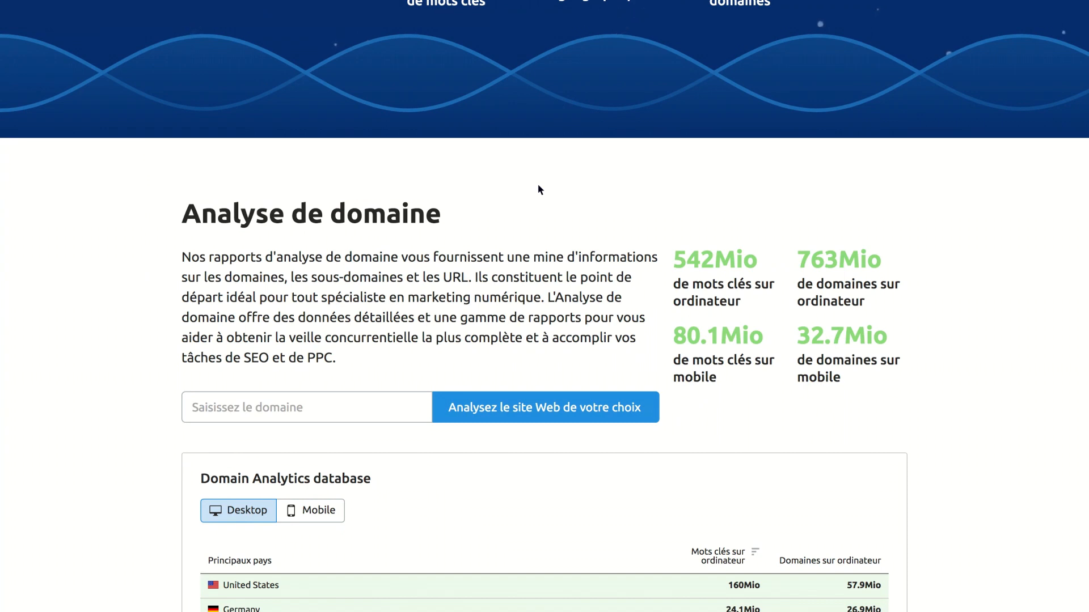
scroll(539, 187, "down", 1)
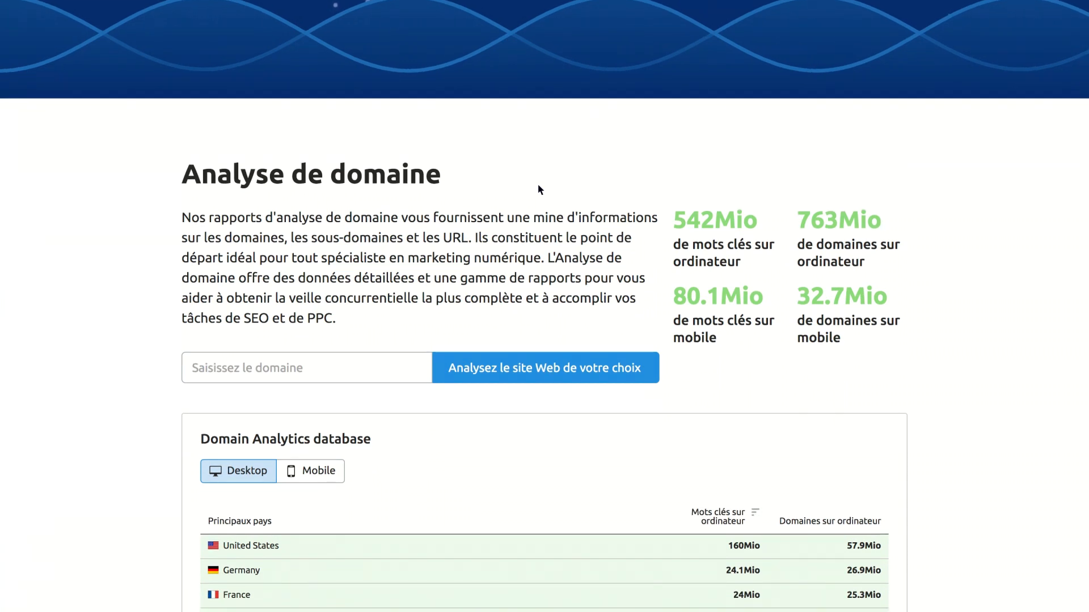
scroll(538, 188, "down", 10)
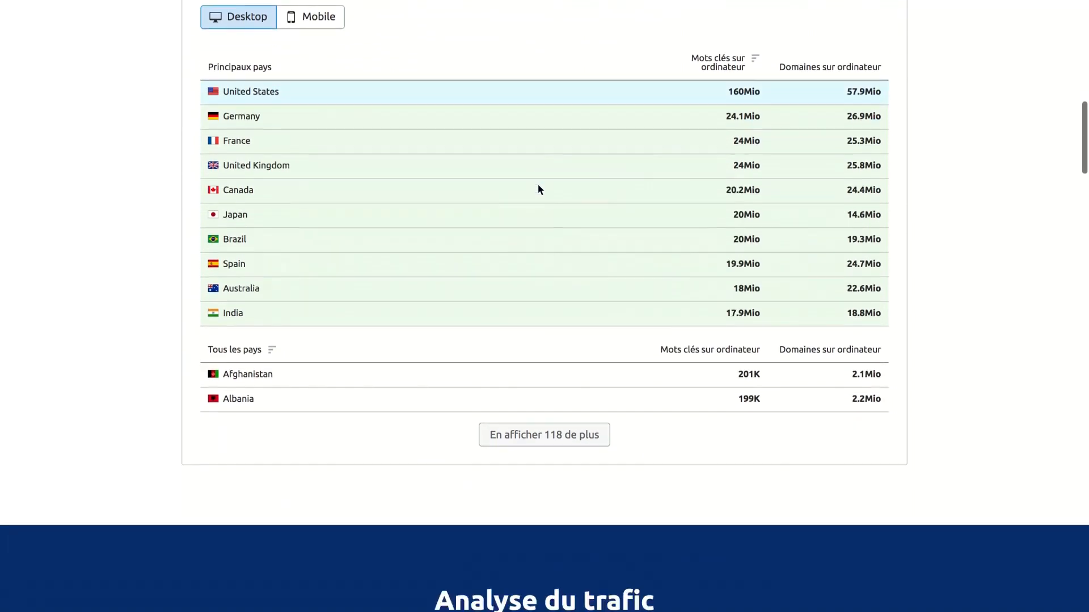
scroll(539, 189, "down", 9)
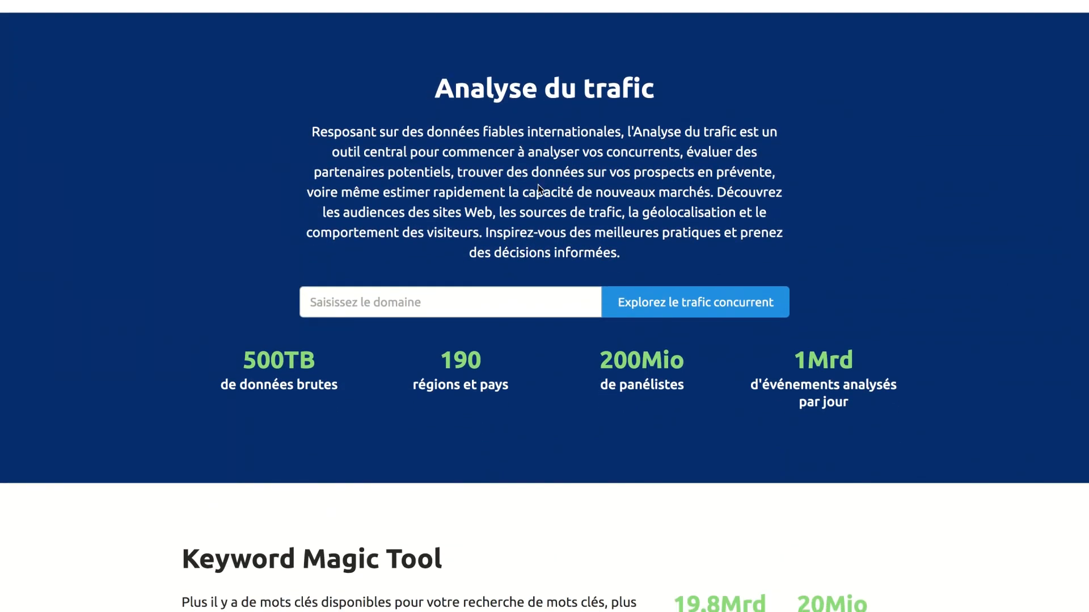
scroll(539, 189, "down", 8)
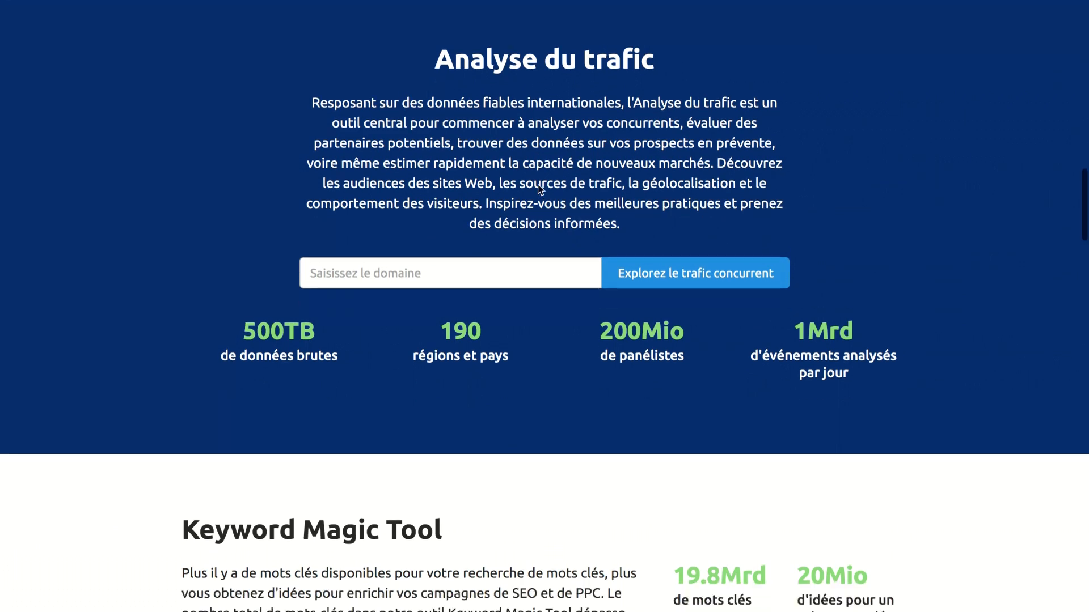
scroll(538, 189, "down", 1)
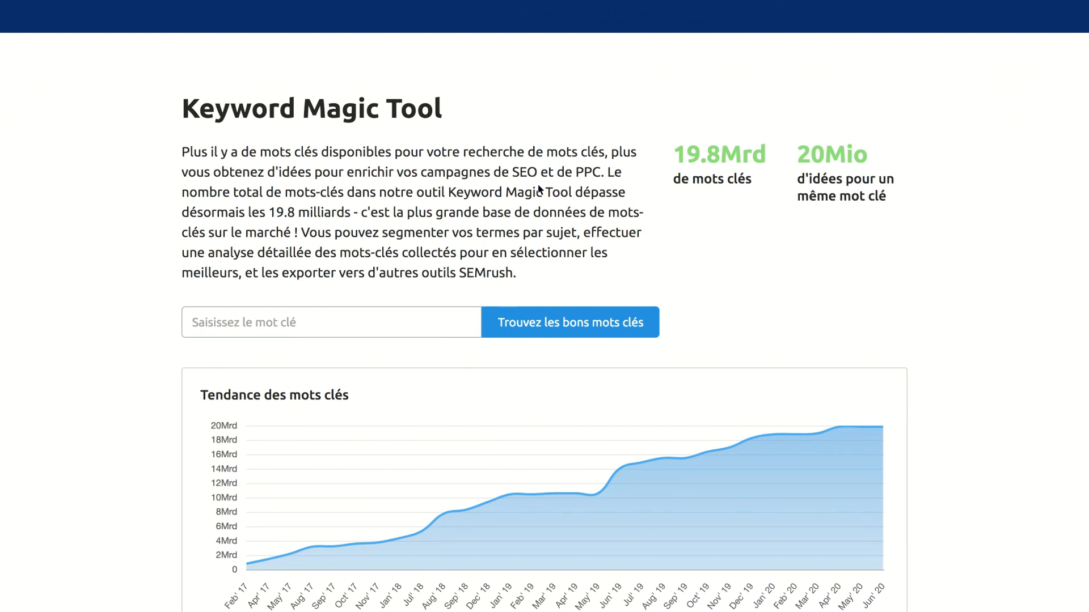
scroll(539, 189, "down", 10)
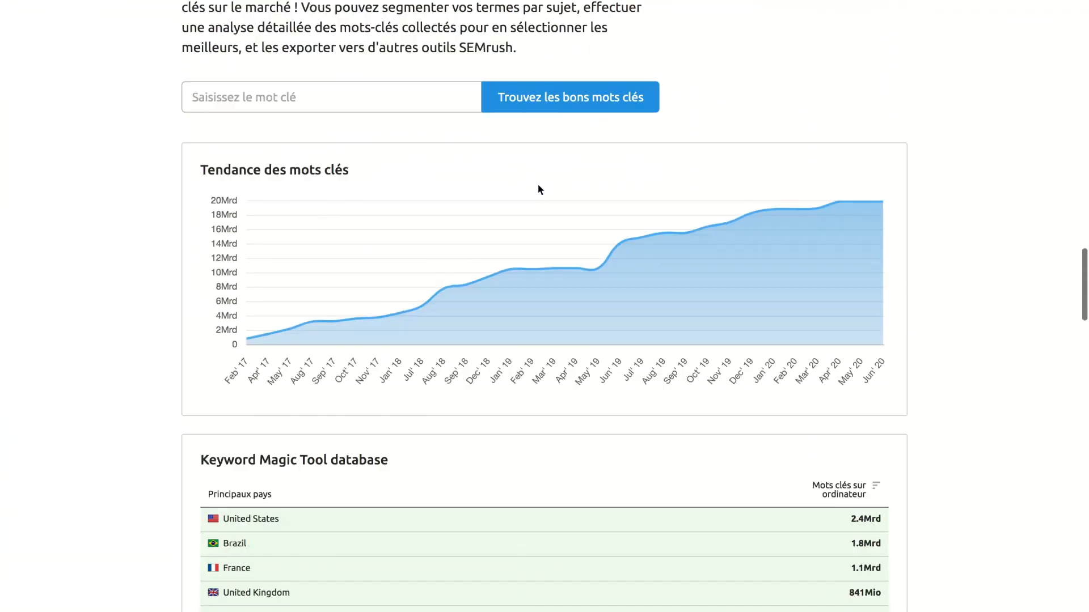
scroll(538, 188, "down", 11)
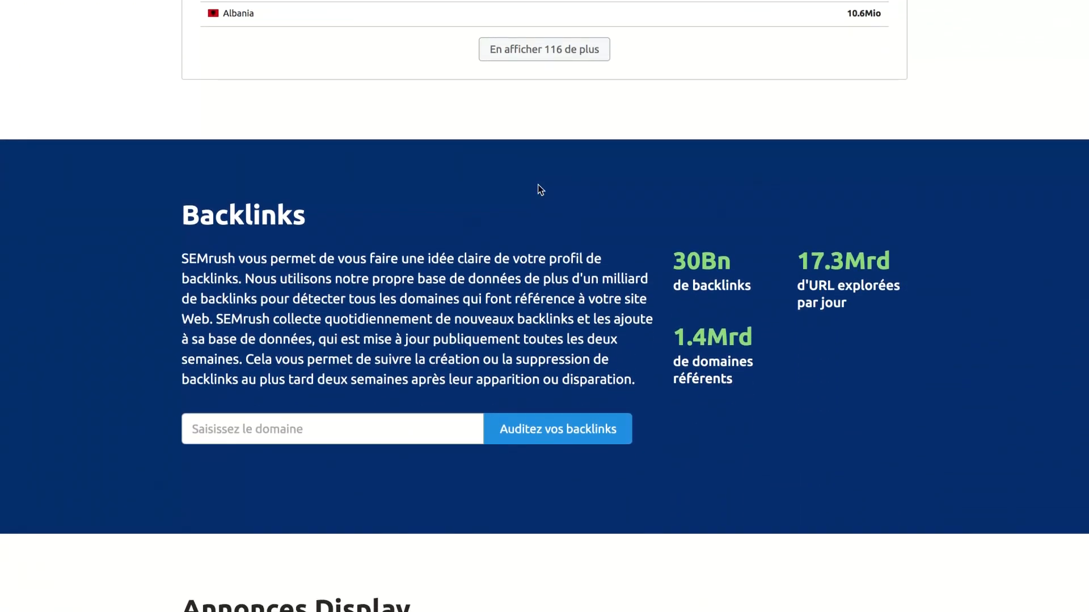
scroll(539, 190, "down", 2)
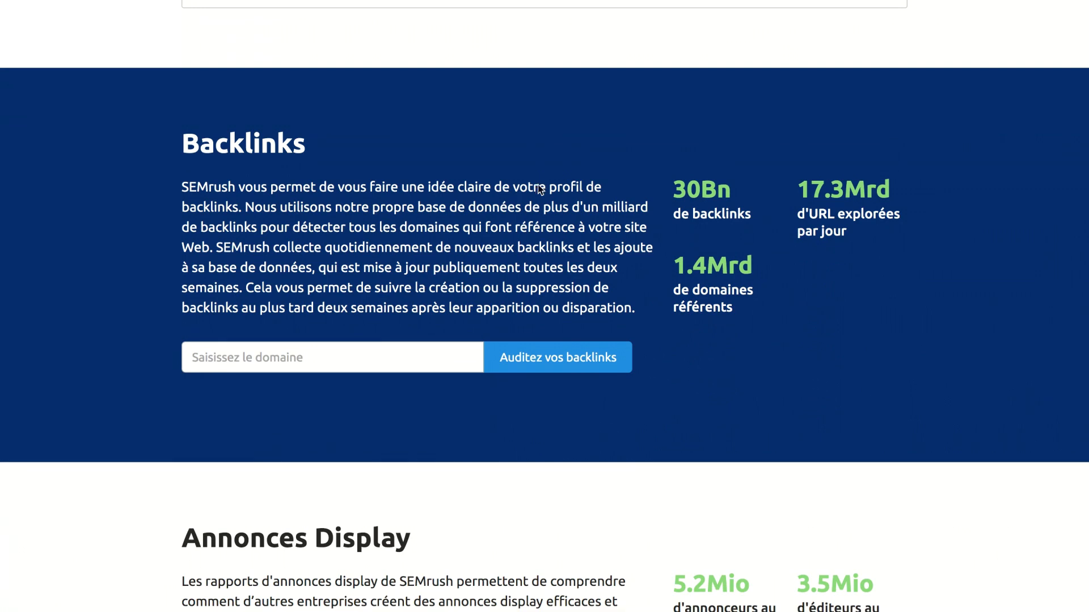
scroll(540, 189, "down", 5)
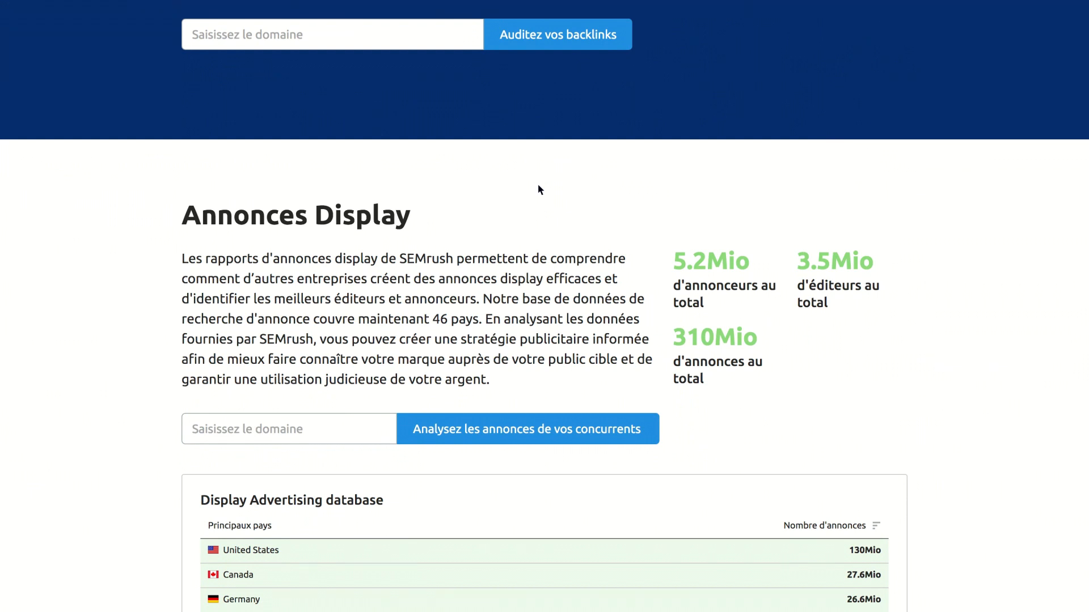
scroll(538, 188, "up", 15)
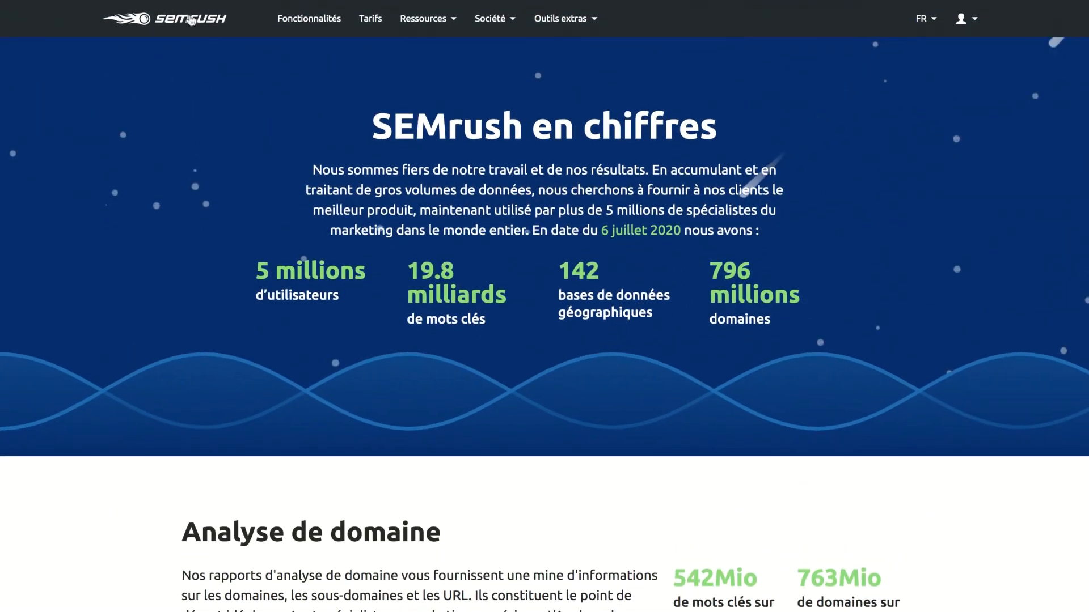
Return to the SEO dashboard and switch to the Competitive Research Toolkit.
left_click(191, 21)
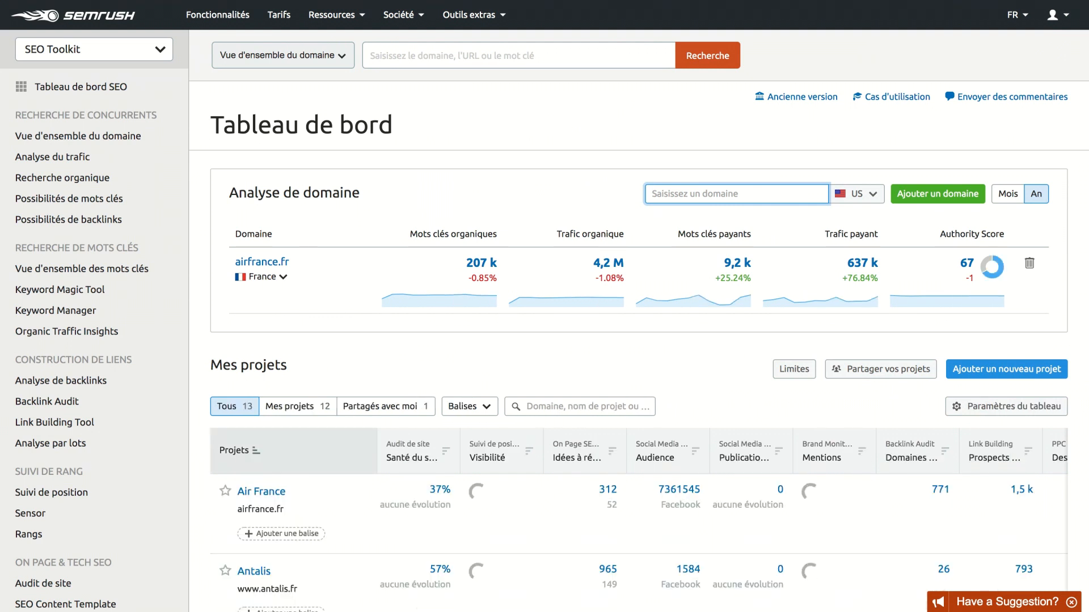
left_click(91, 56)
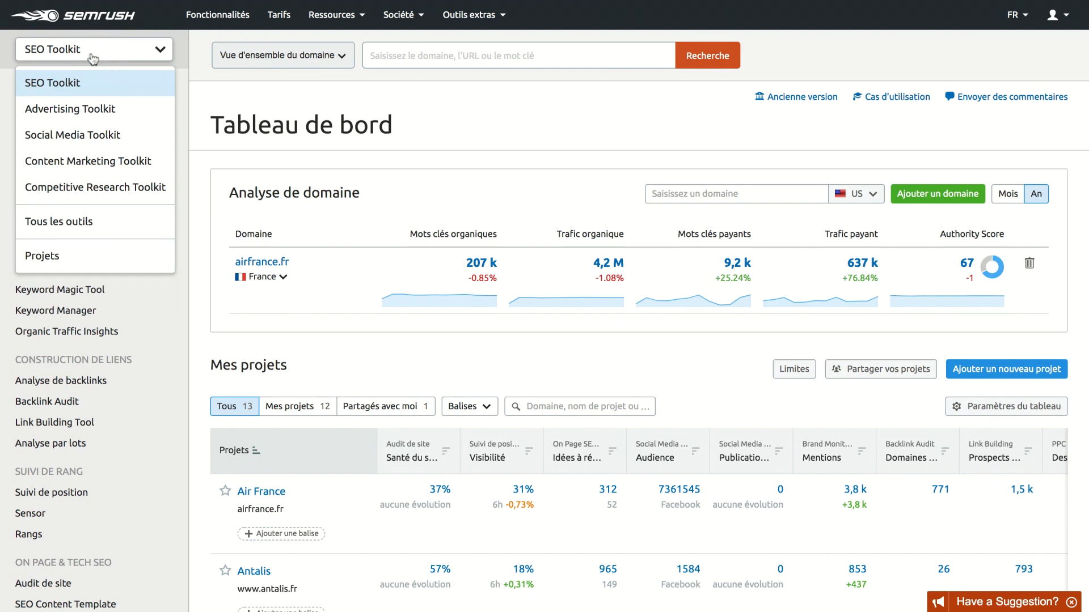
left_click(130, 188)
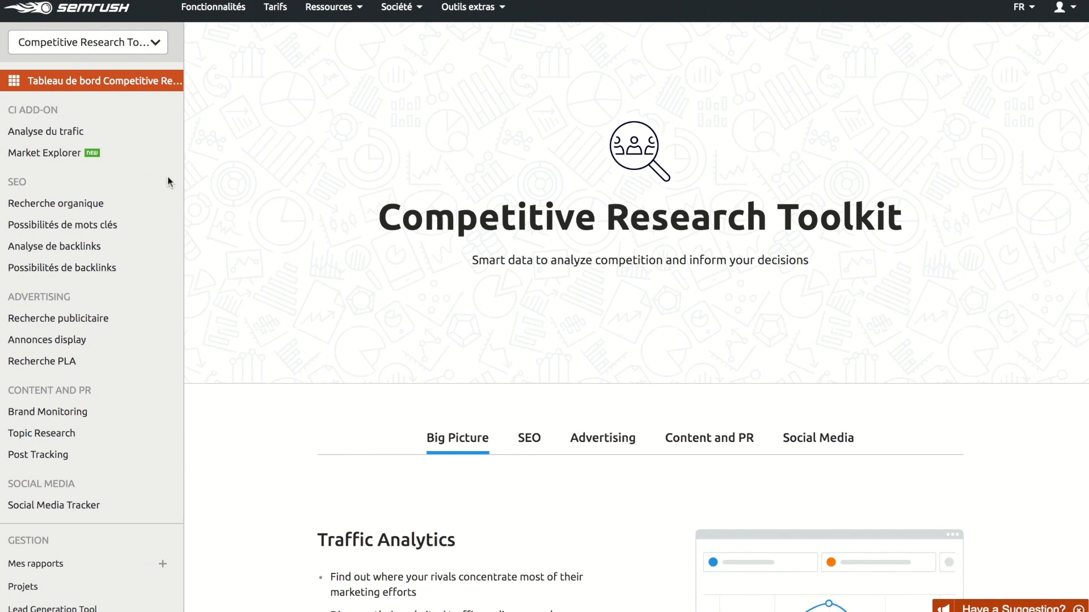
Research the market of airfrance.fr in Market Explorer with France as the location, and review its Growth Quadrant.
left_click(109, 152)
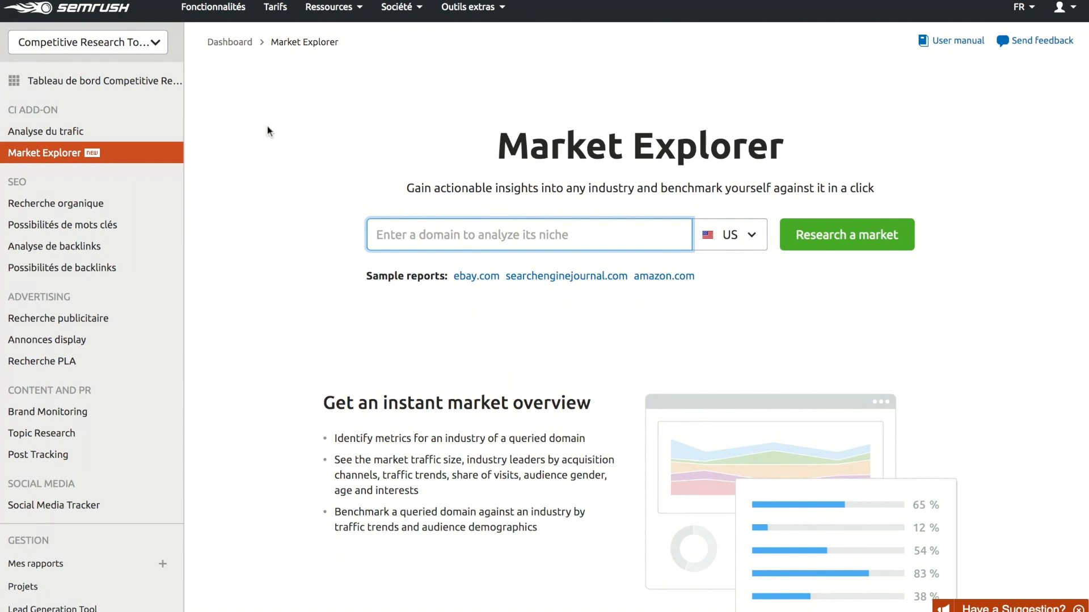
type("airfrance.fr")
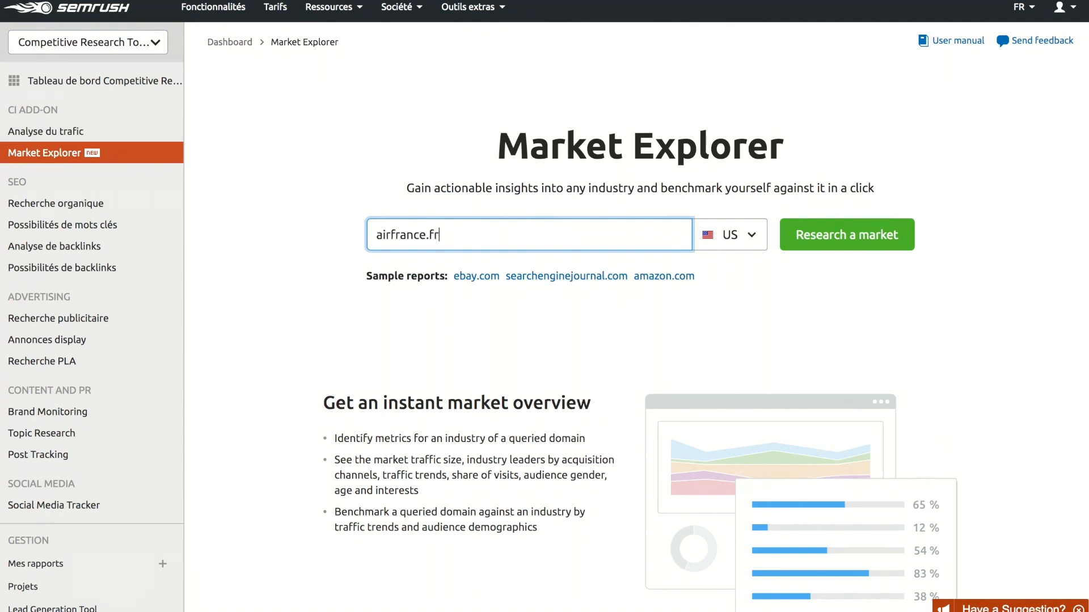
left_click(736, 237)
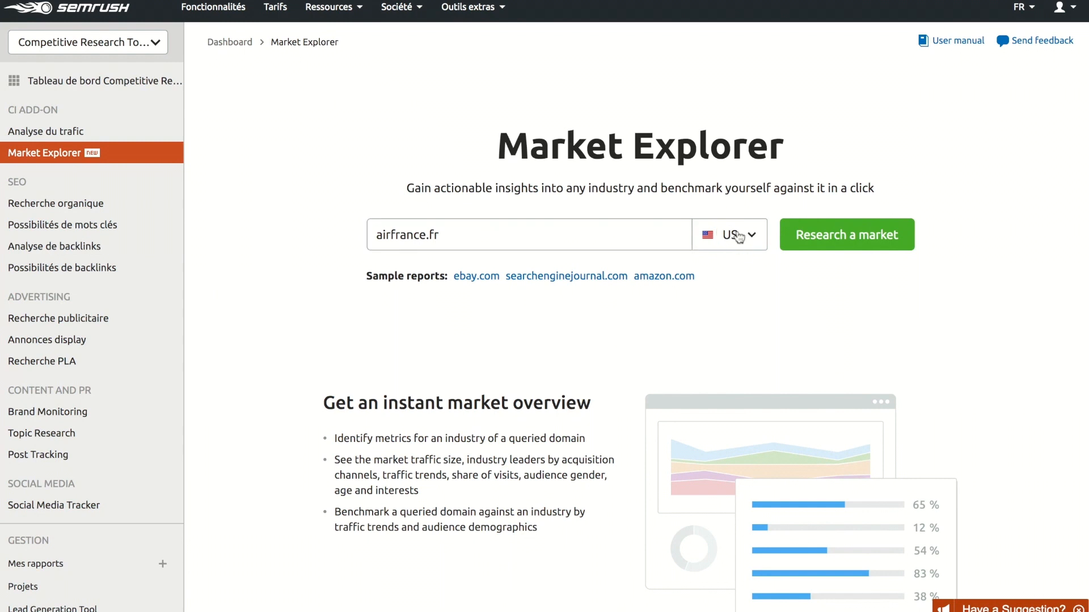
type("f")
left_click(737, 325)
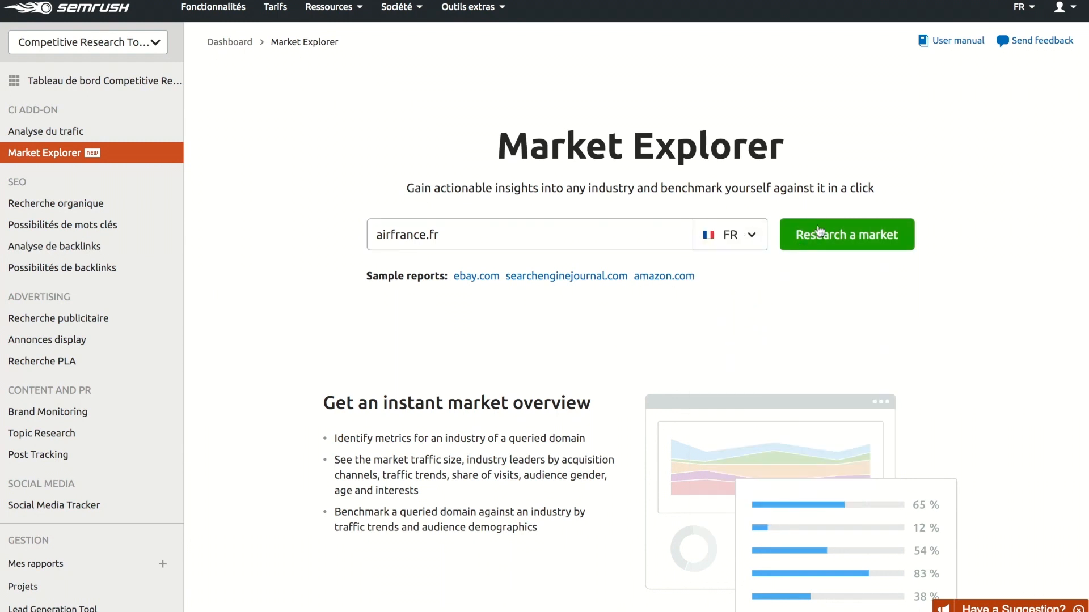
left_click(821, 234)
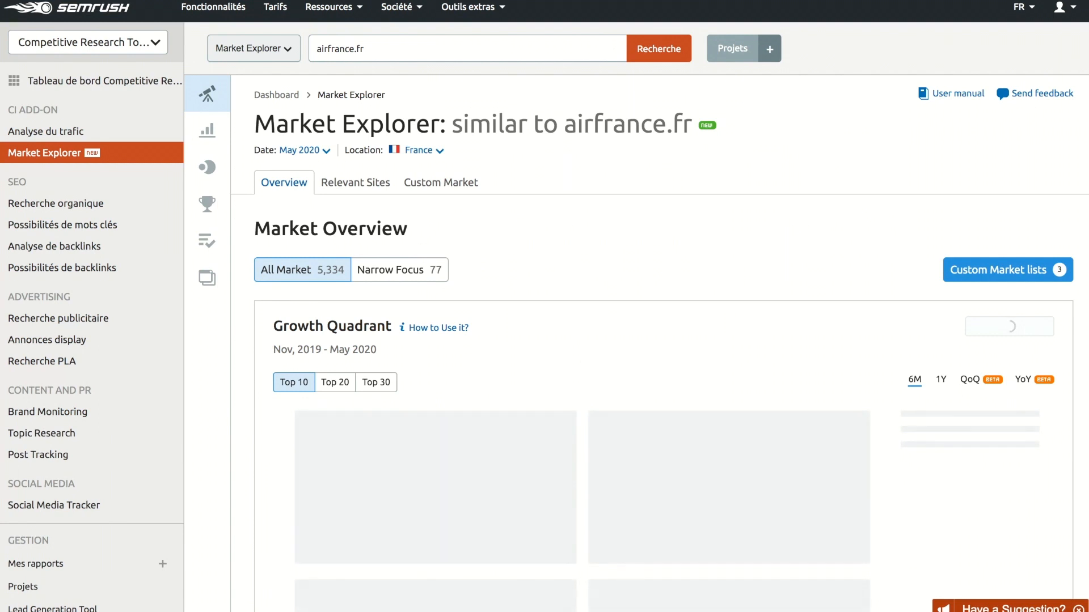
scroll(671, 399, "down", 4)
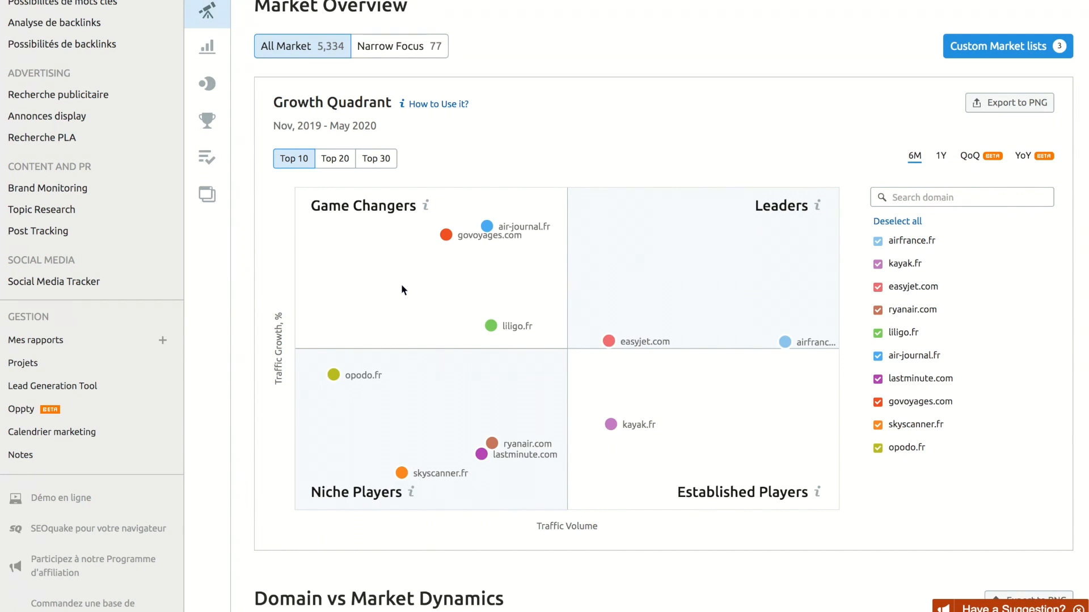
scroll(402, 290, "down", 7)
scroll(401, 289, "down", 1)
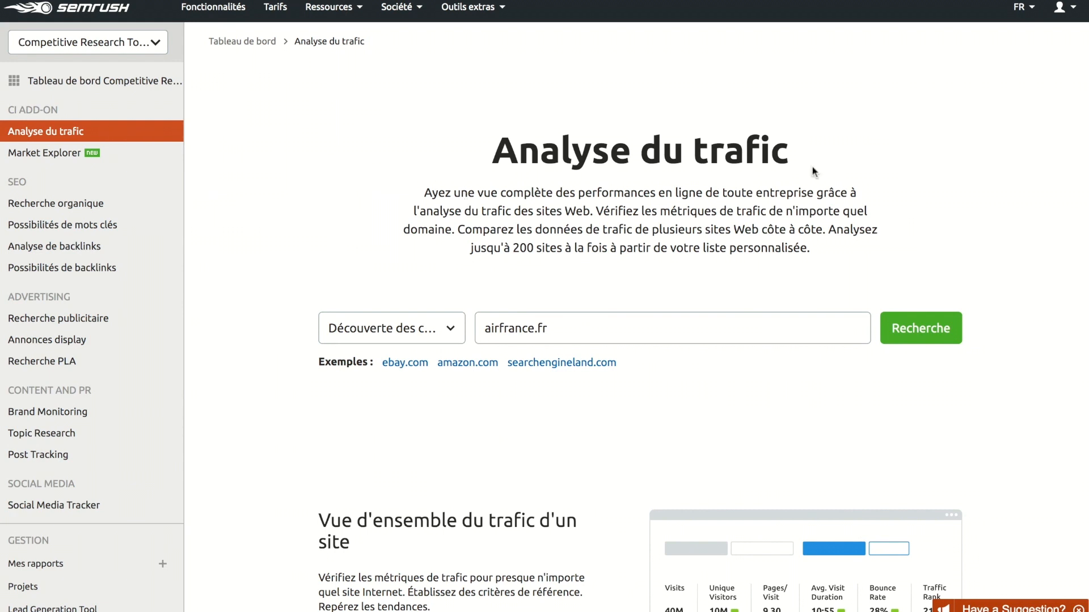
Run a traffic analysis for airfrance.fr and compare it with the competitor lufthansa.com.
left_click(923, 328)
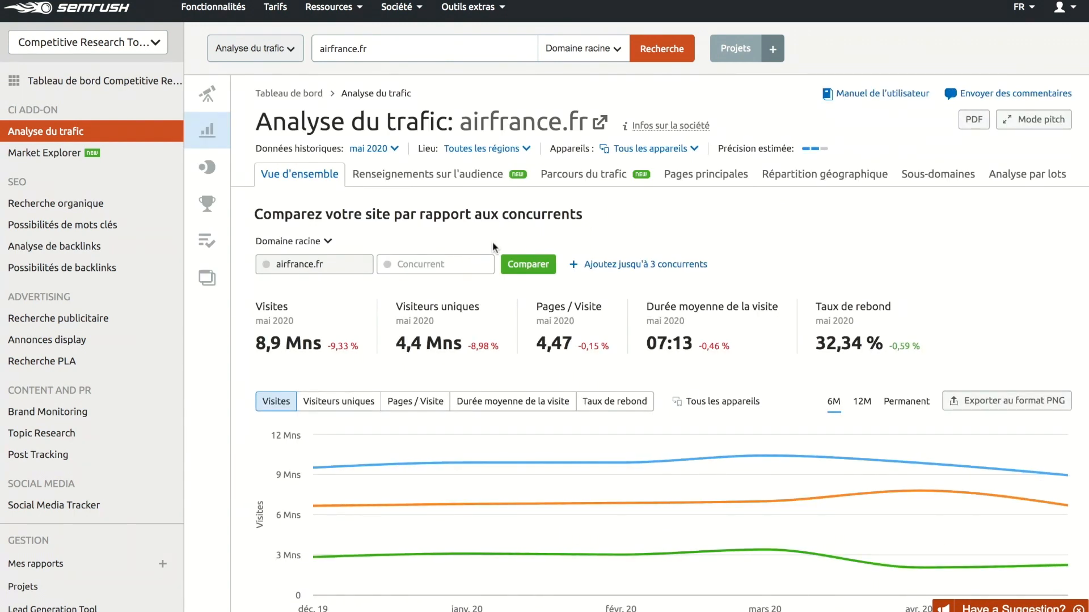
left_click(456, 264)
left_click(444, 287)
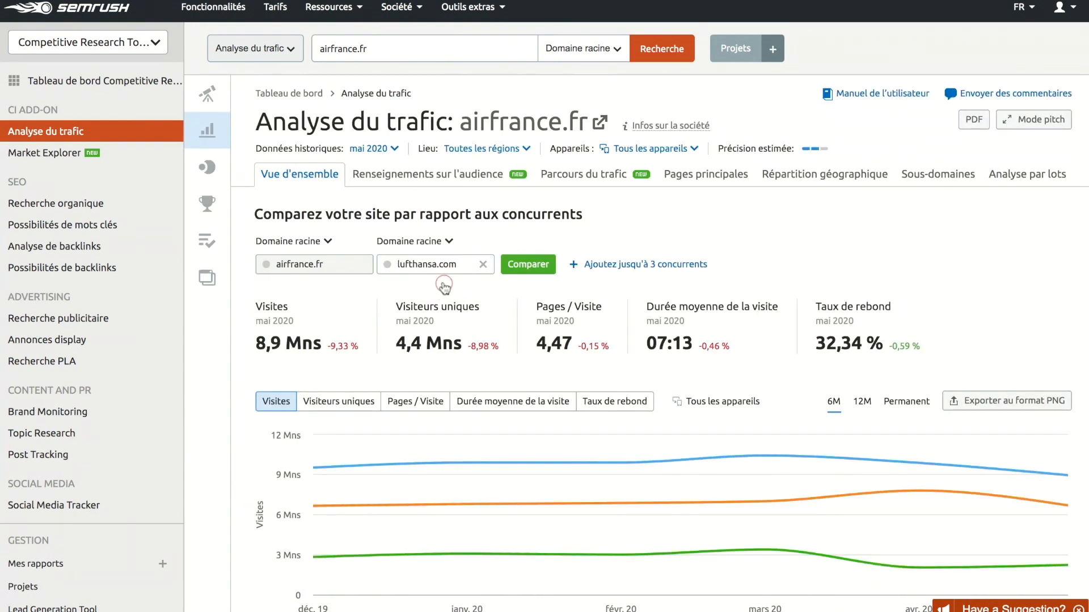
left_click(529, 269)
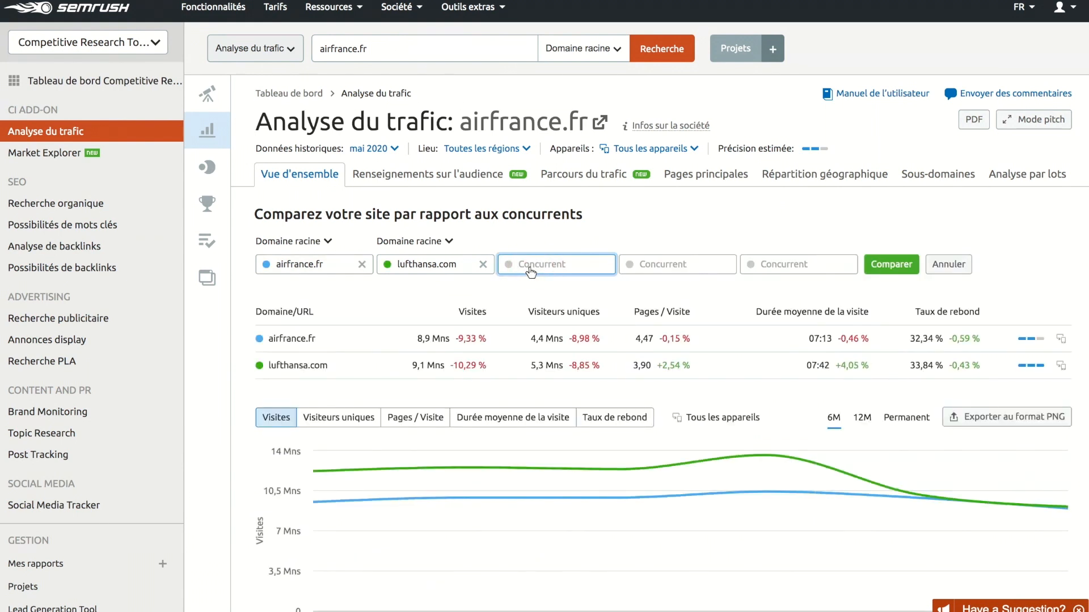
Restrict the traffic comparison to France, and check which historical months and device types are available.
left_click(386, 149)
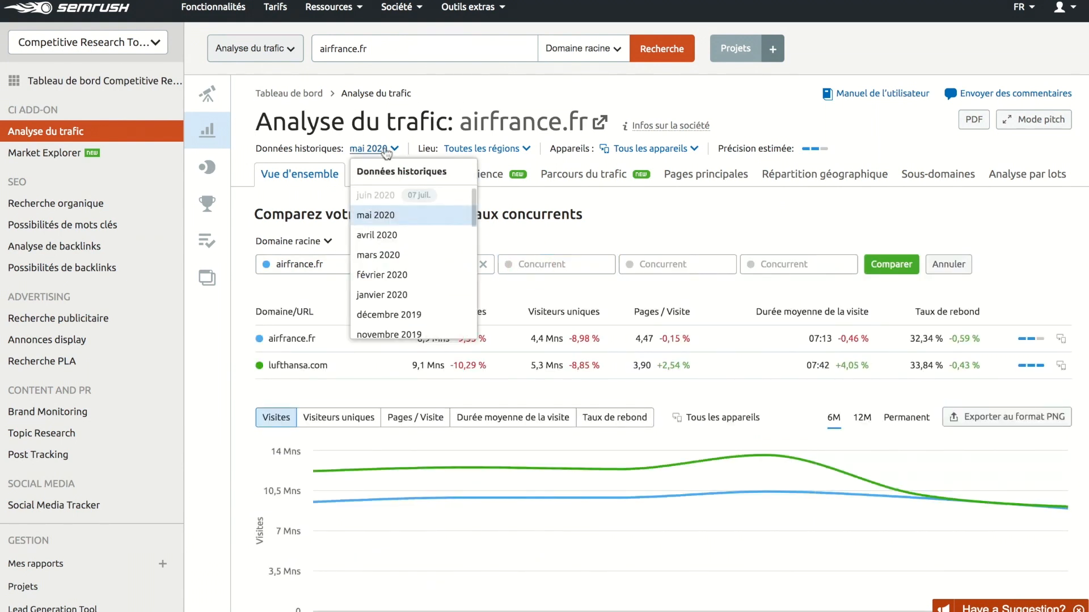
left_click(490, 151)
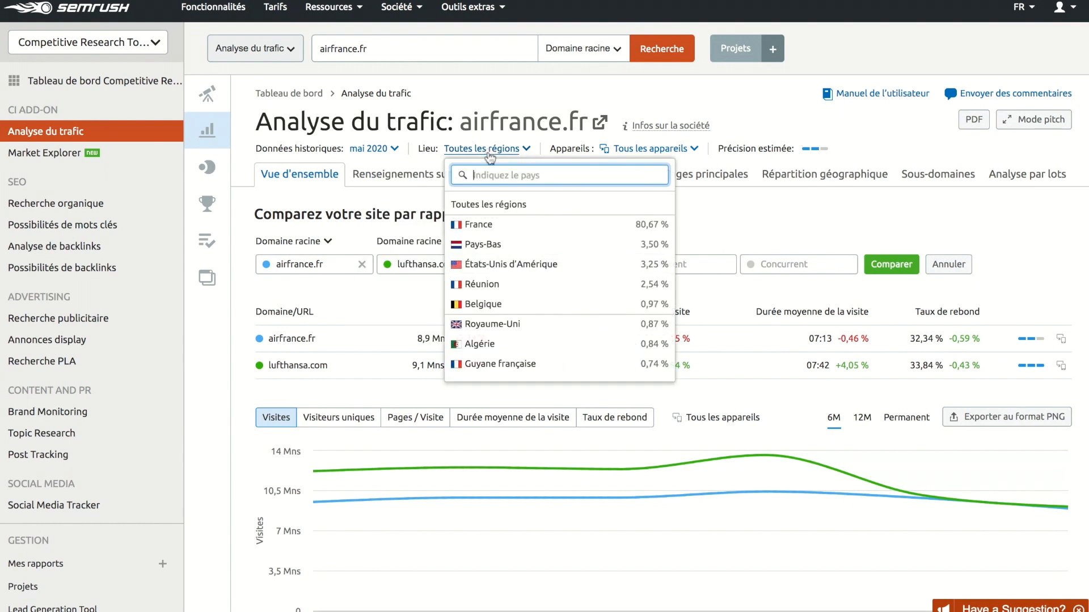
left_click(500, 220)
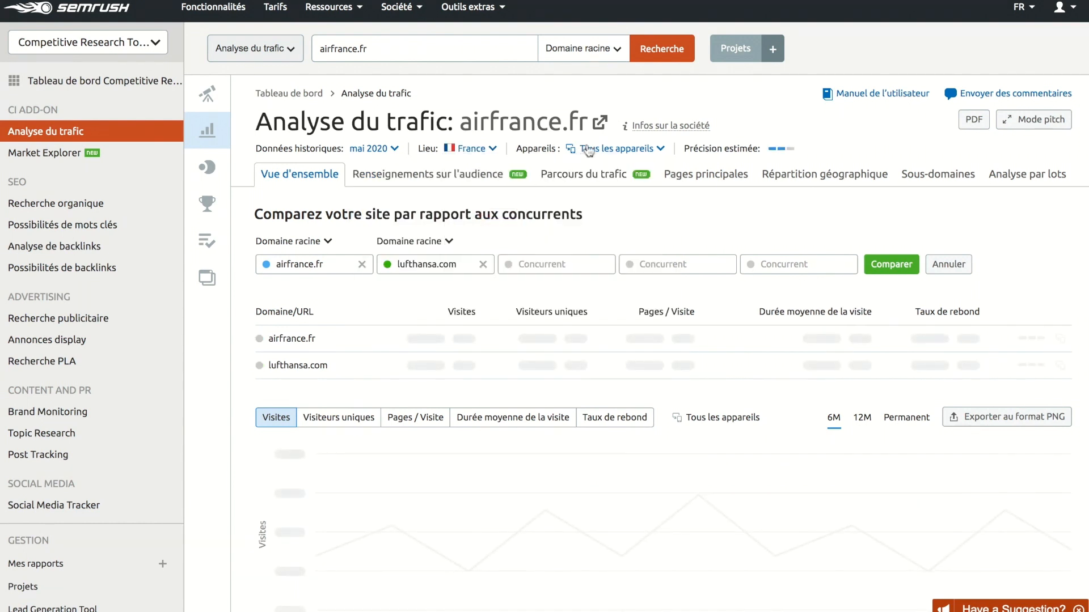
left_click(612, 149)
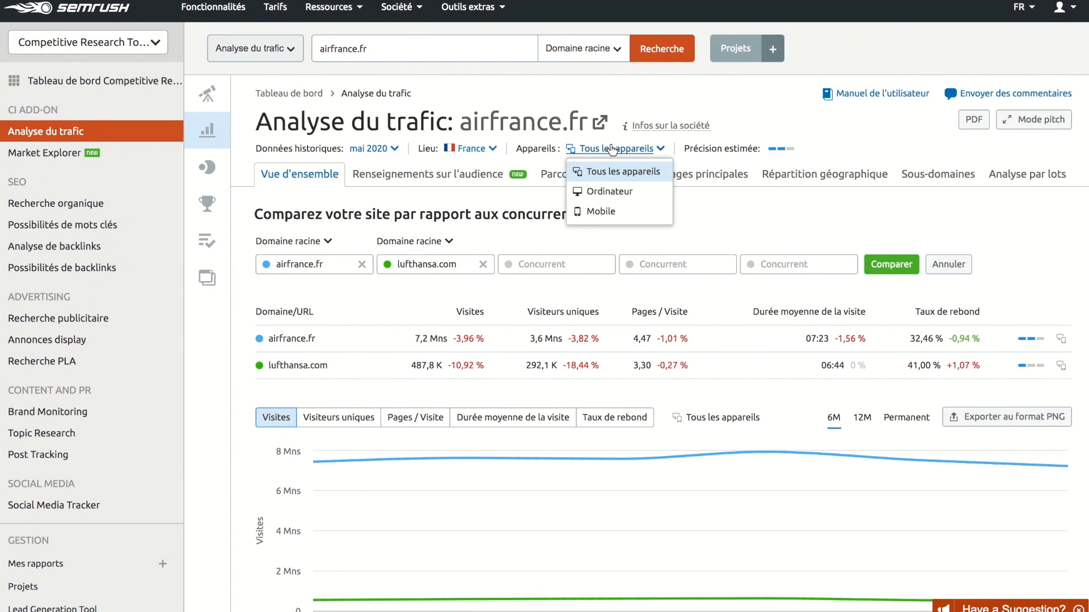
left_click(716, 233)
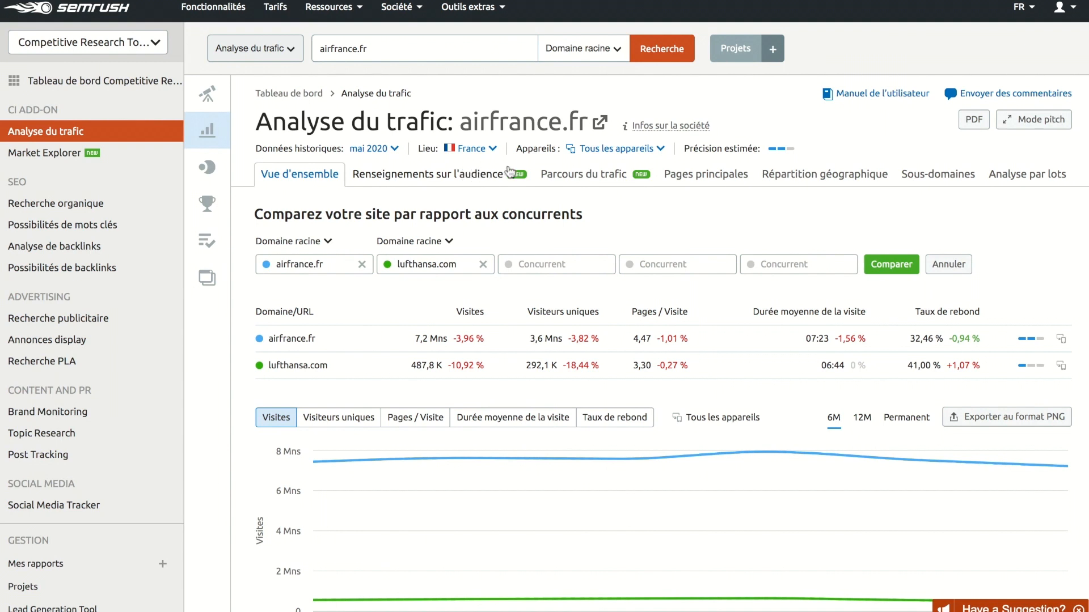
Open the Parcours du trafic report and examine the traffic sources of both domains by channel.
left_click(576, 174)
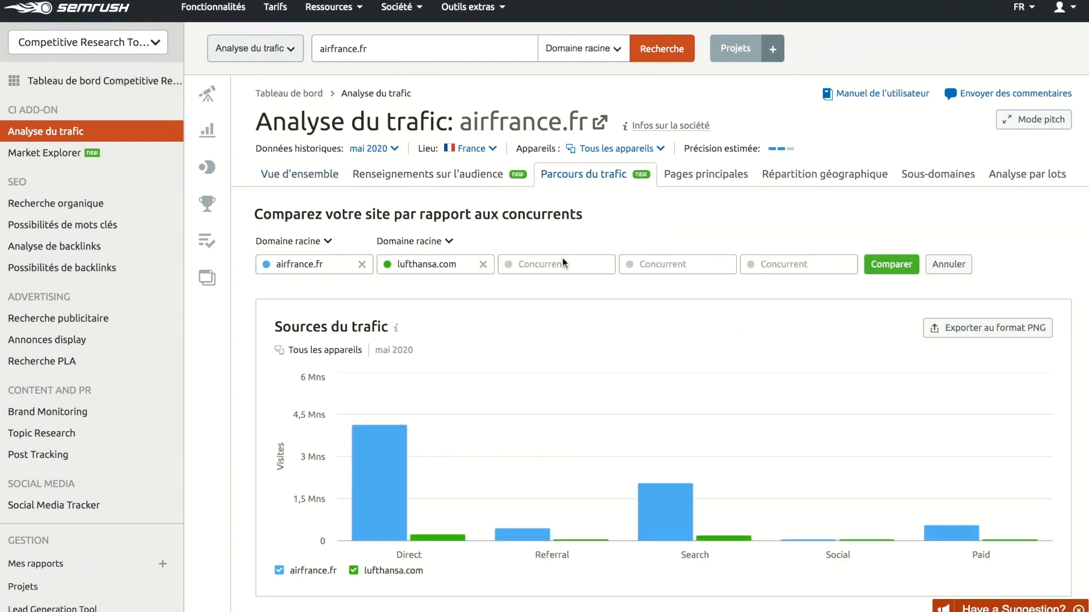
scroll(563, 263, "down", 2)
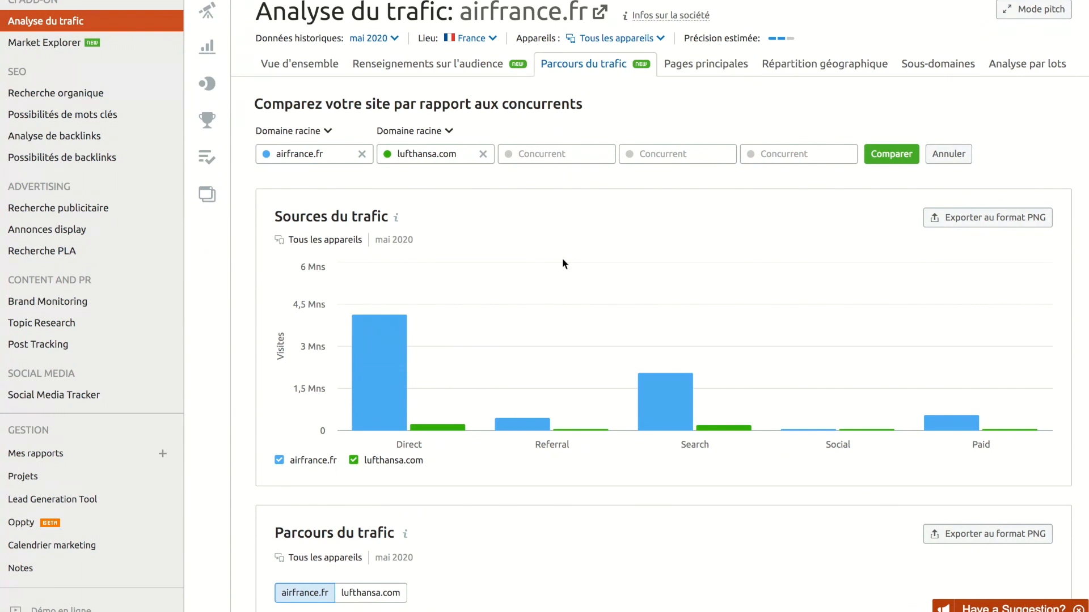
mouse_move(406, 357)
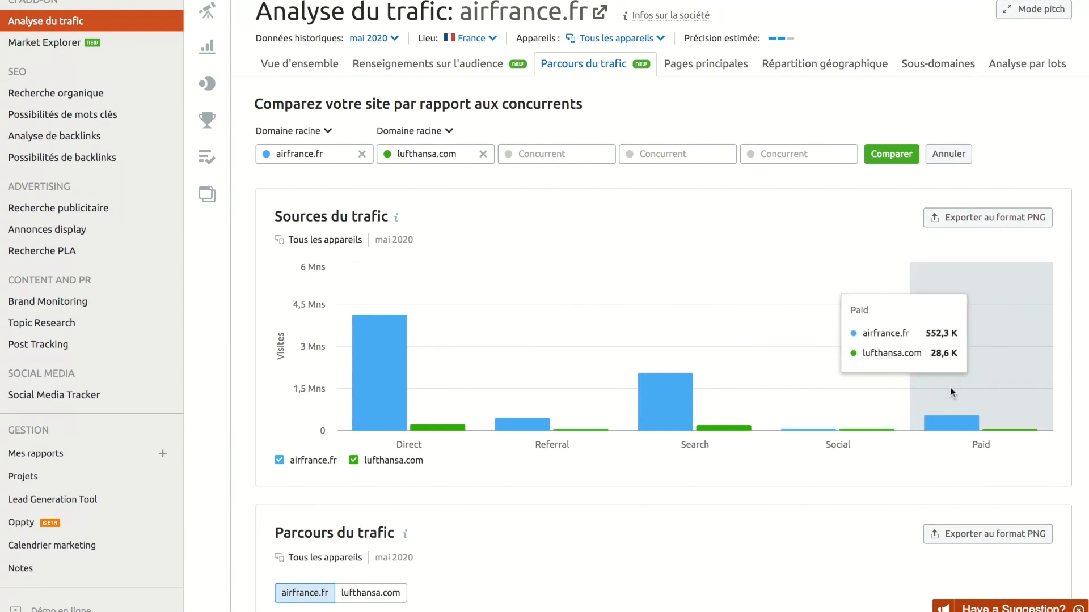
Examine the main traffic sources and destinations of airfrance.fr in the Parcours du trafic diagram.
scroll(950, 391, "down", 4)
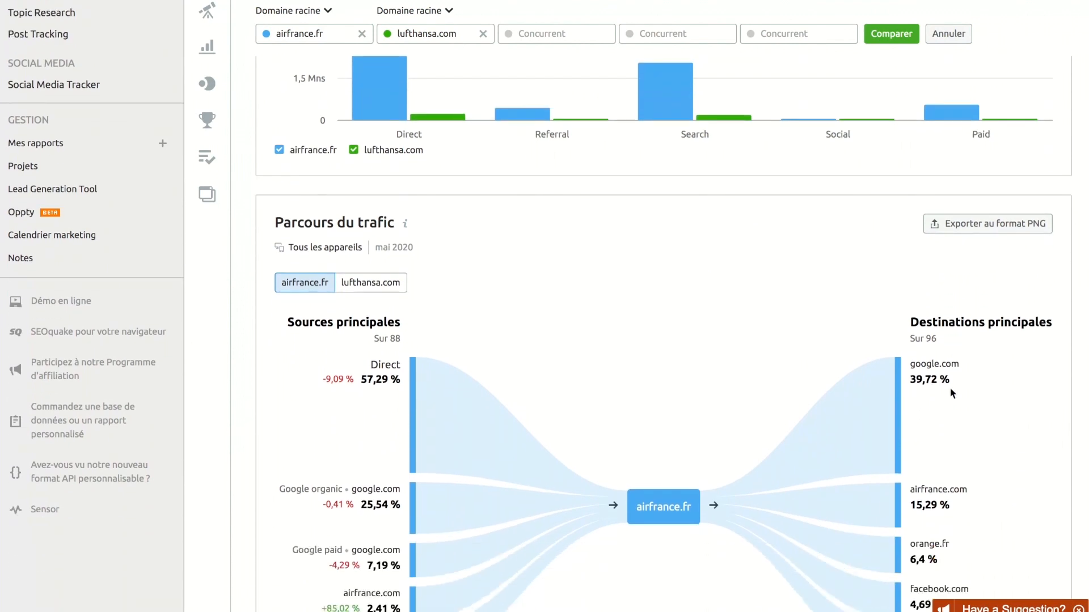
scroll(951, 391, "down", 4)
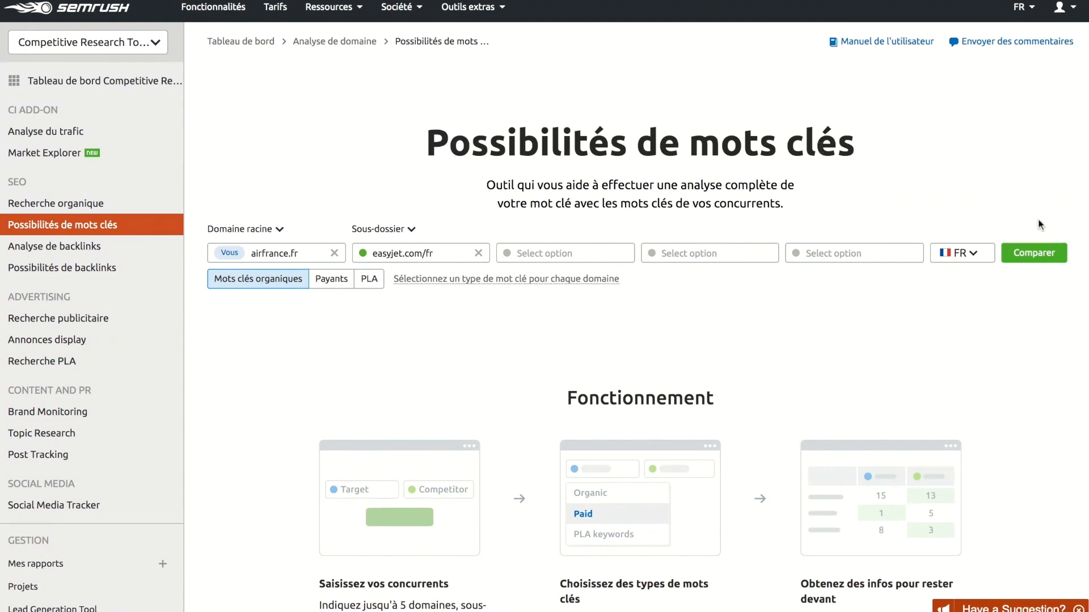
Compare the organic keywords of airfrance.fr with those of easyjet.com/fr for France, and inspect the keyword overlap diagram.
left_click(1038, 253)
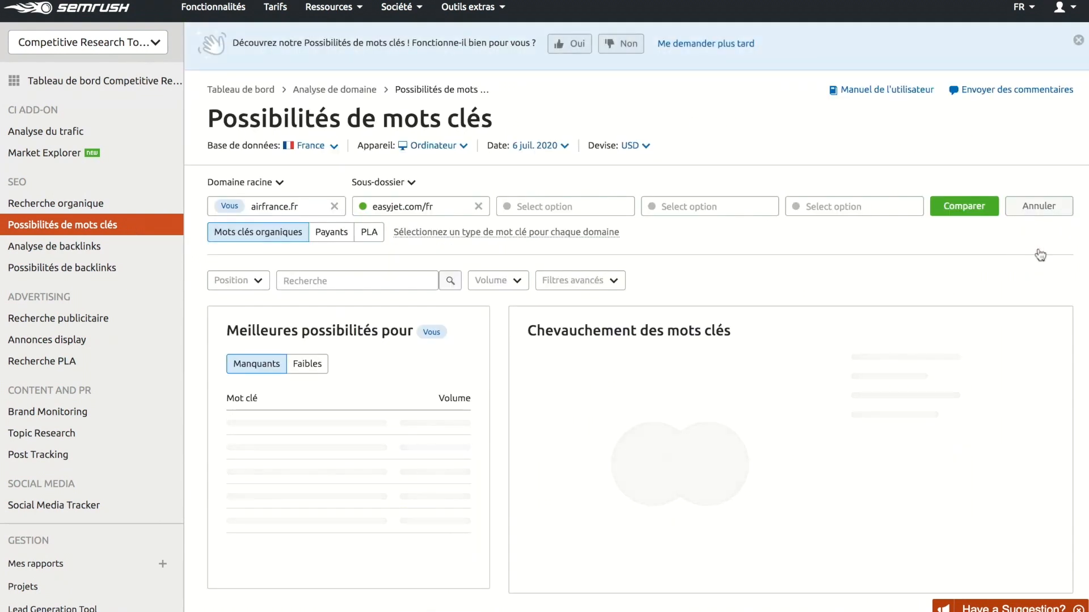
scroll(814, 291, "down", 2)
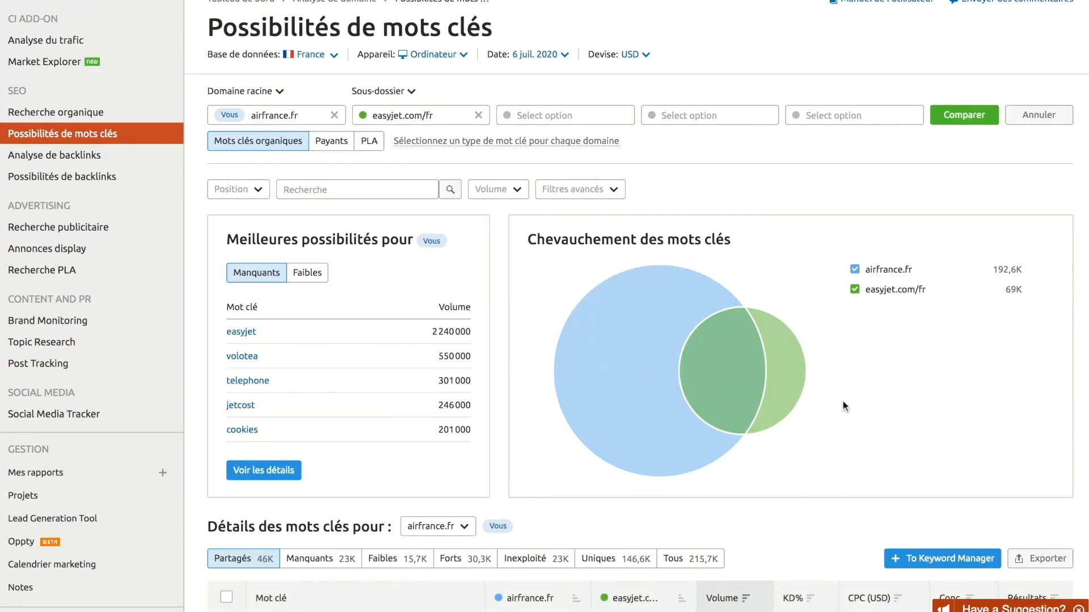
mouse_move(725, 370)
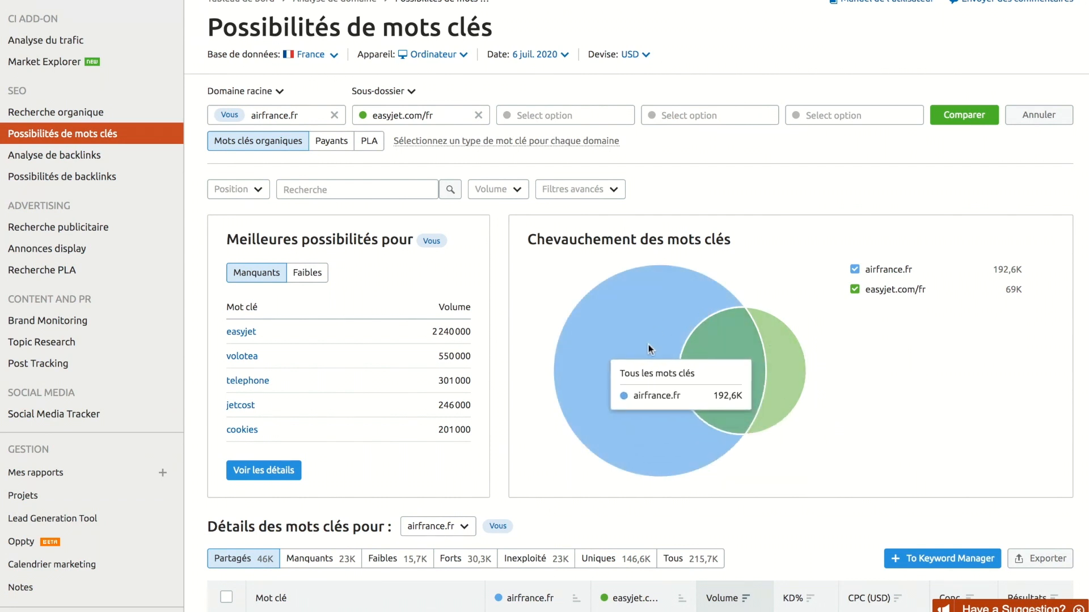
Review airfrance.fr's shared keywords in the keyword details table, and filter the table by Faibles and Manquants.
scroll(648, 345, "down", 5)
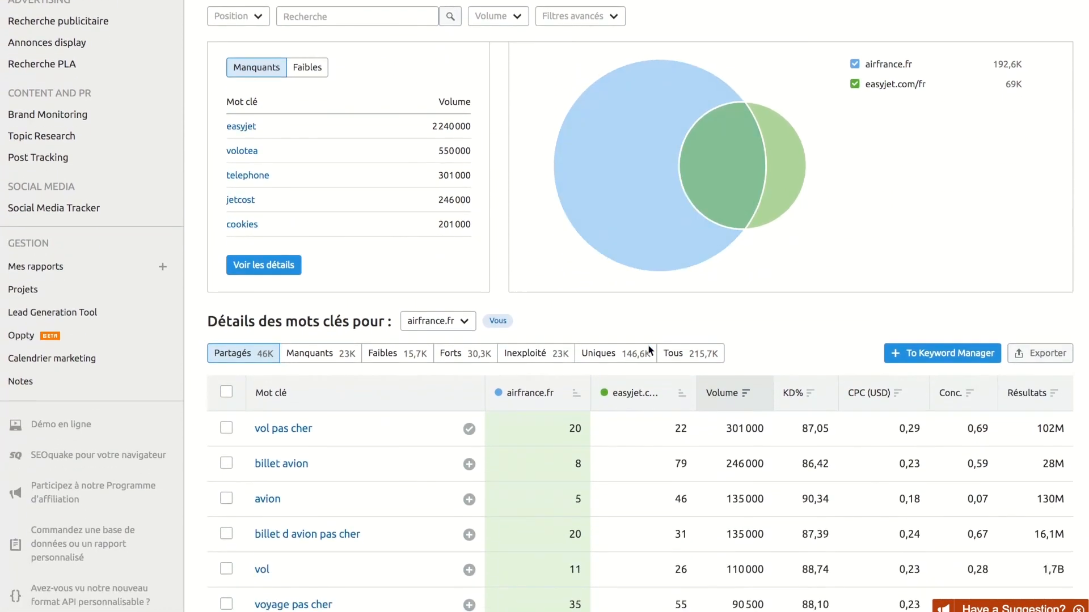
scroll(615, 340, "down", 2)
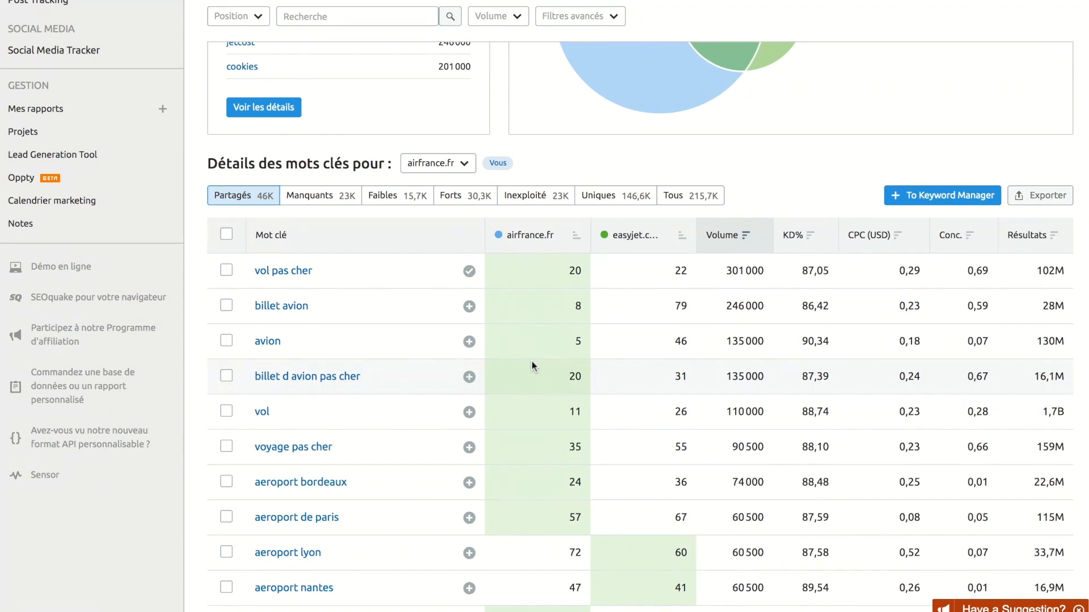
mouse_move(531, 366)
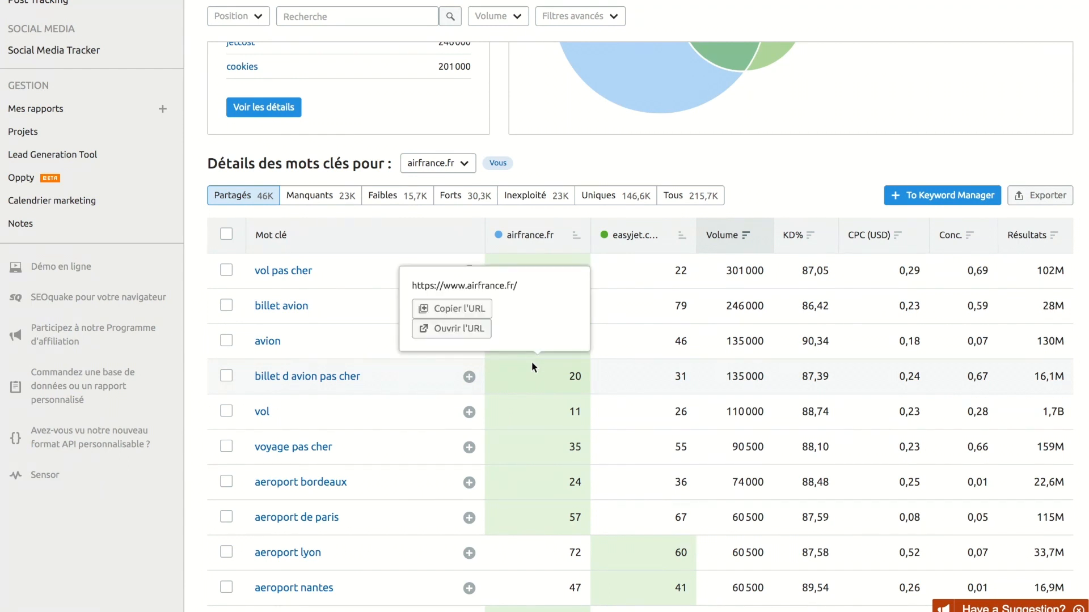
left_click(408, 204)
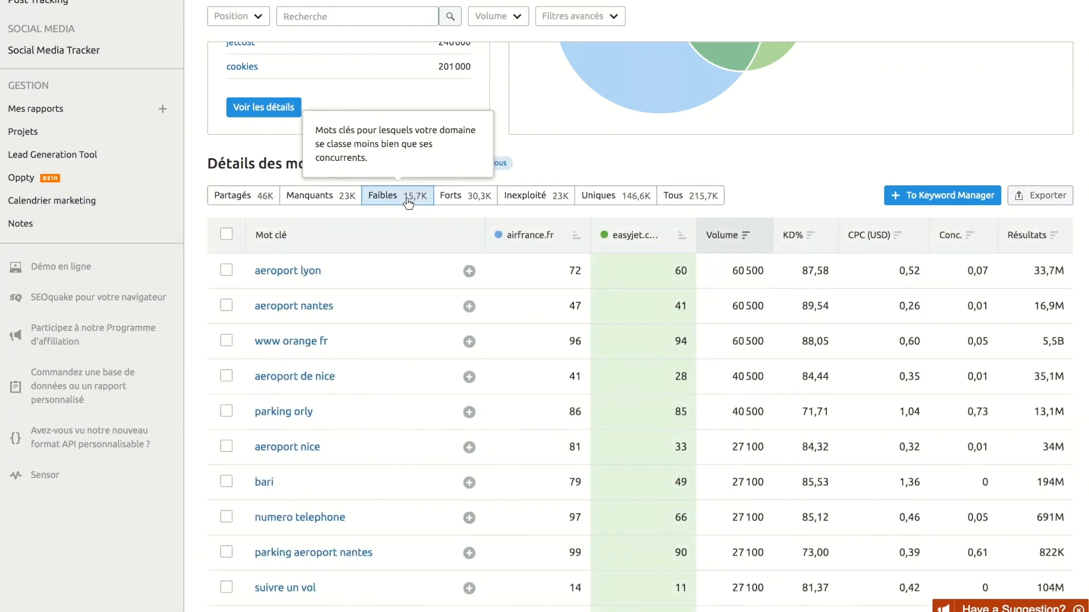
left_click(312, 199)
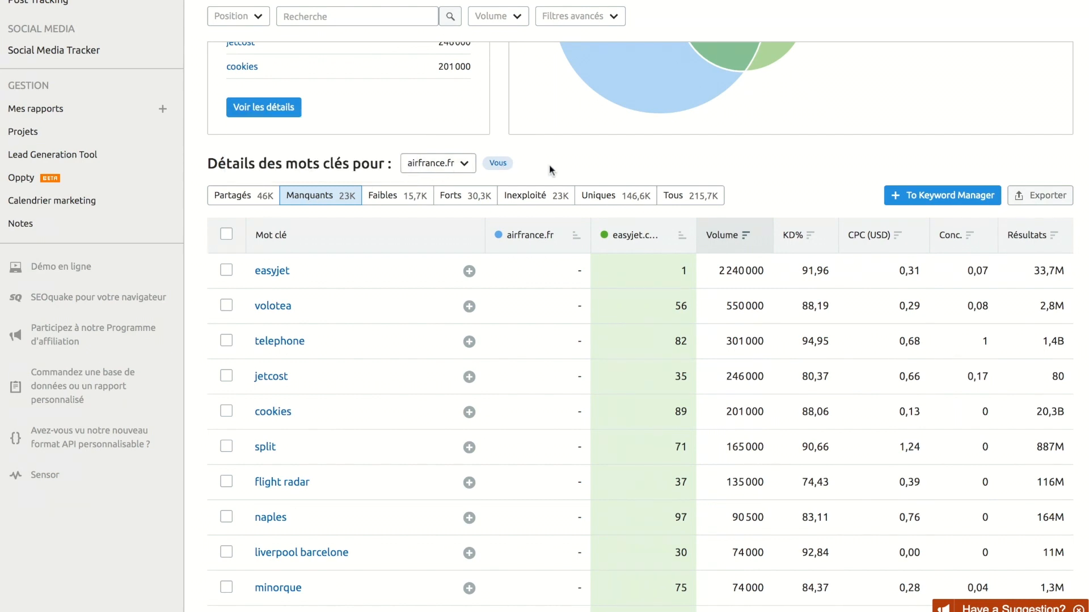
Enable a separate keyword type for each compared domain, and choose Mots clés payants for easyjet.com/fr.
scroll(548, 169, "up", 7)
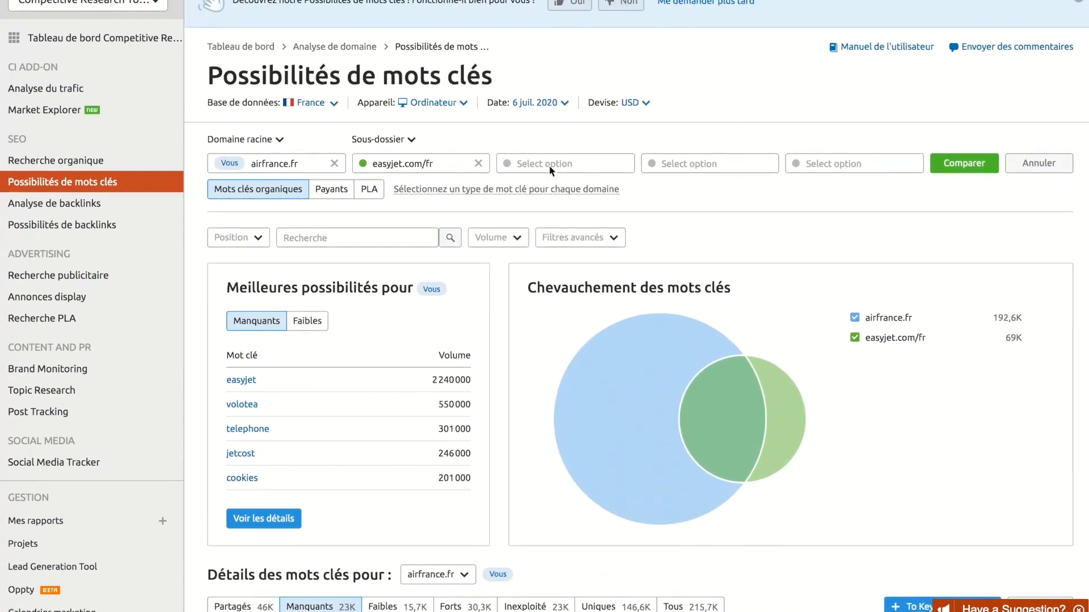
left_click(419, 199)
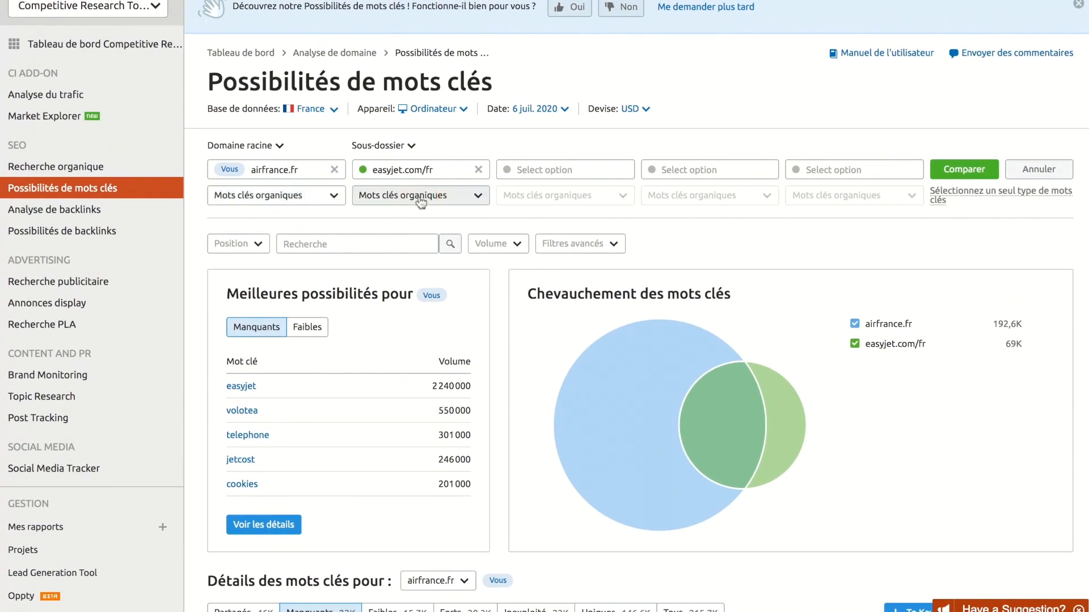
left_click(396, 206)
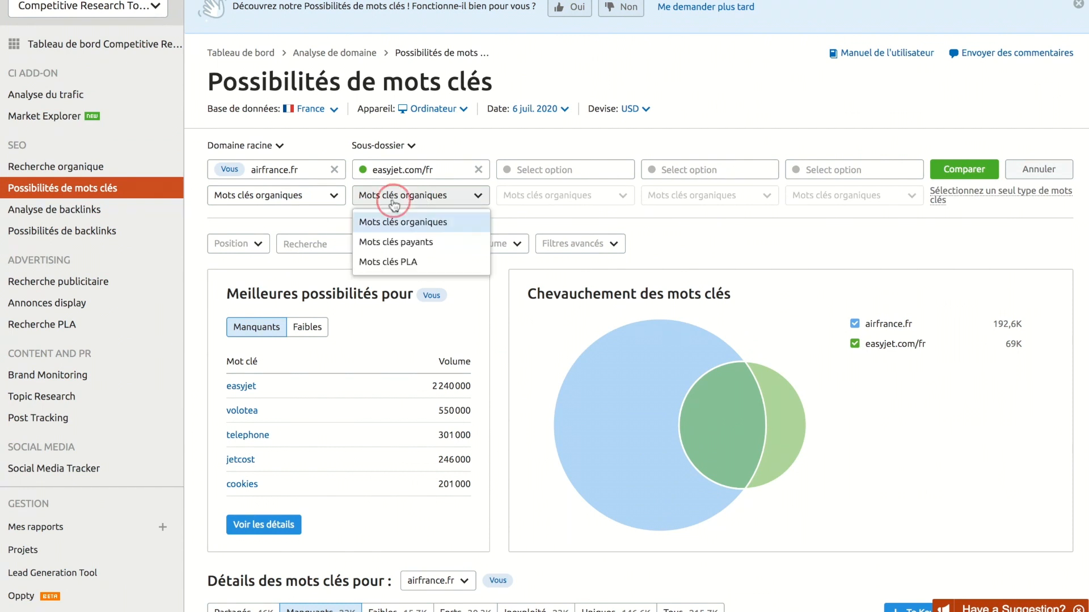
left_click(403, 243)
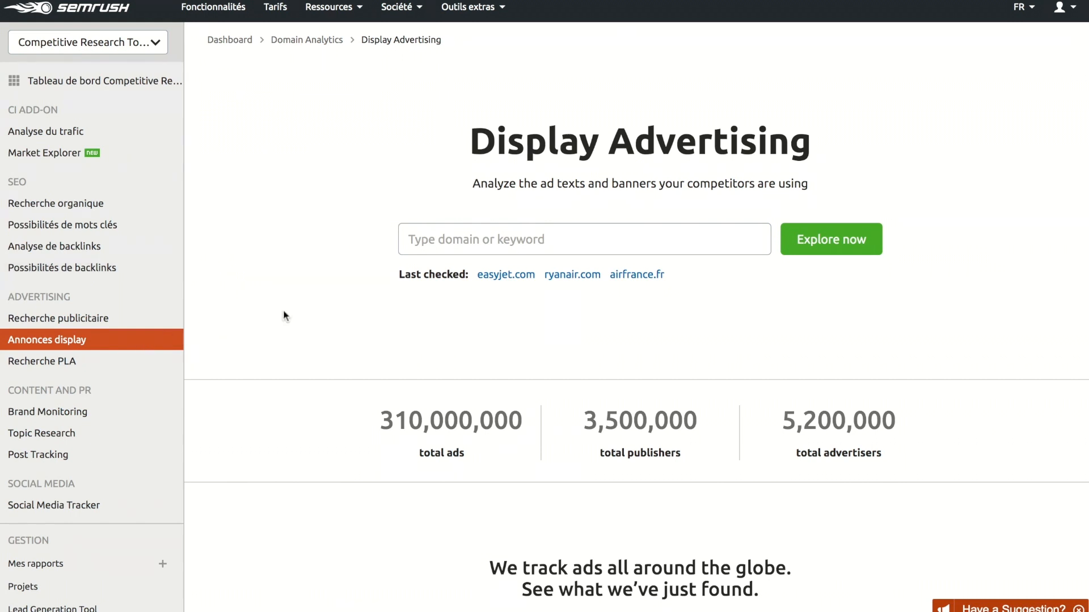
Run the Display Advertising analysis for easyjet.com and open the report of its first image ad.
left_click(501, 275)
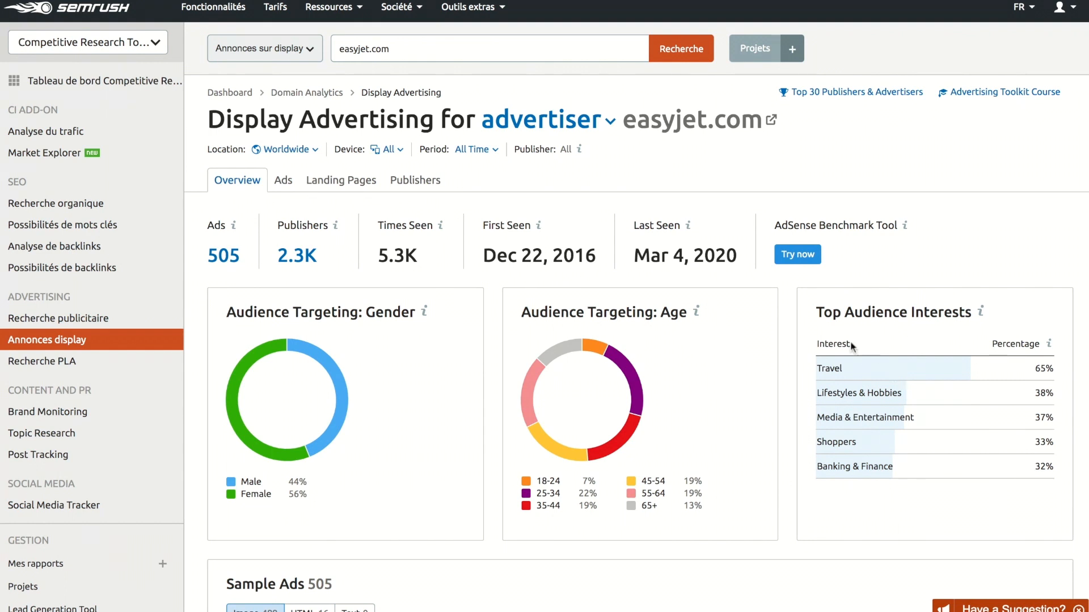
left_click(283, 180)
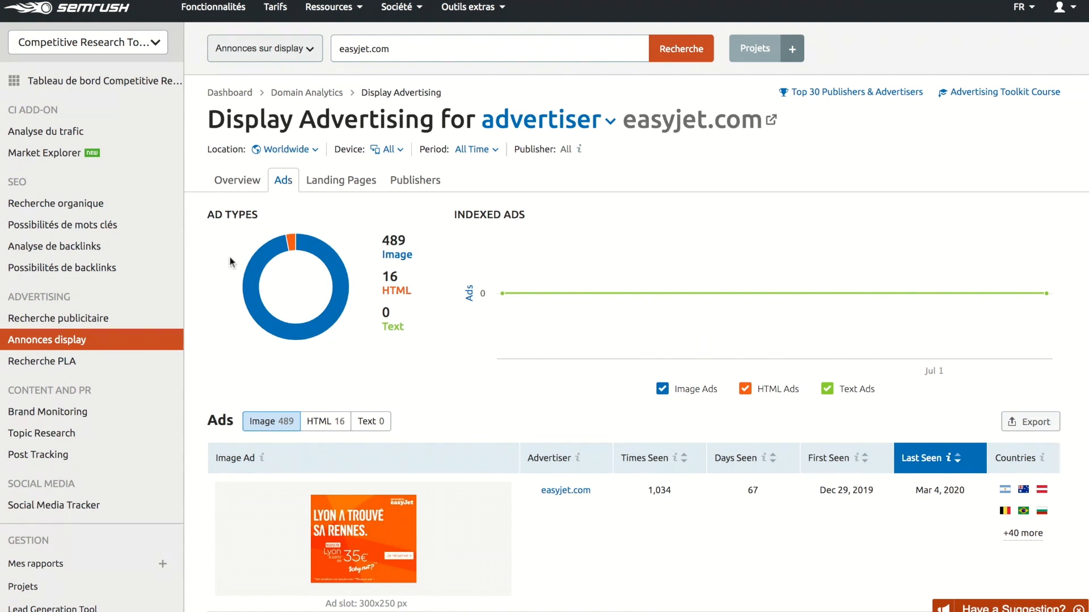
scroll(400, 264, "down", 3)
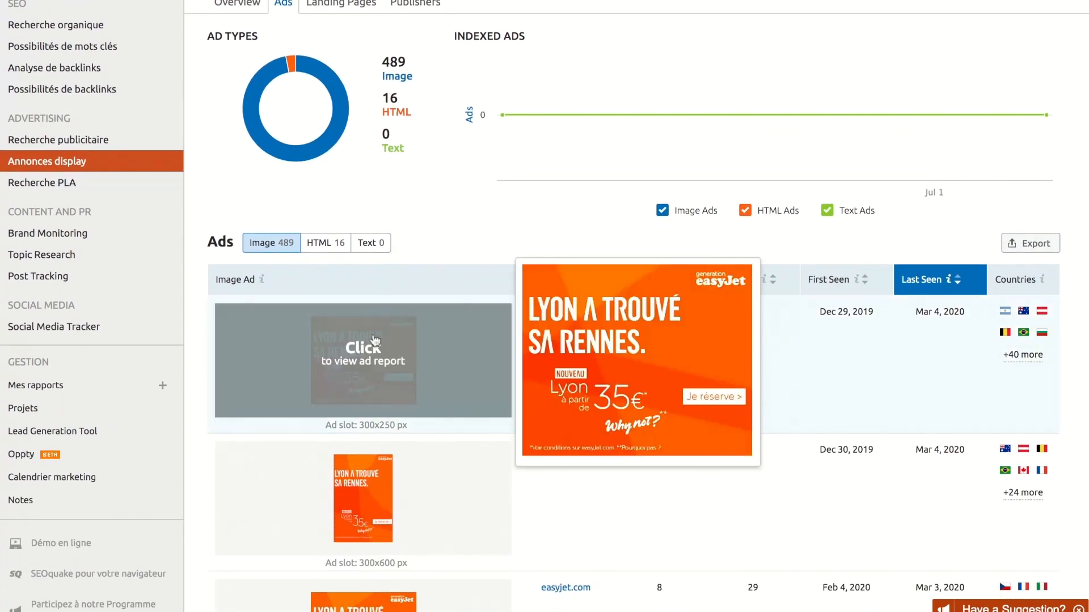
left_click(375, 361)
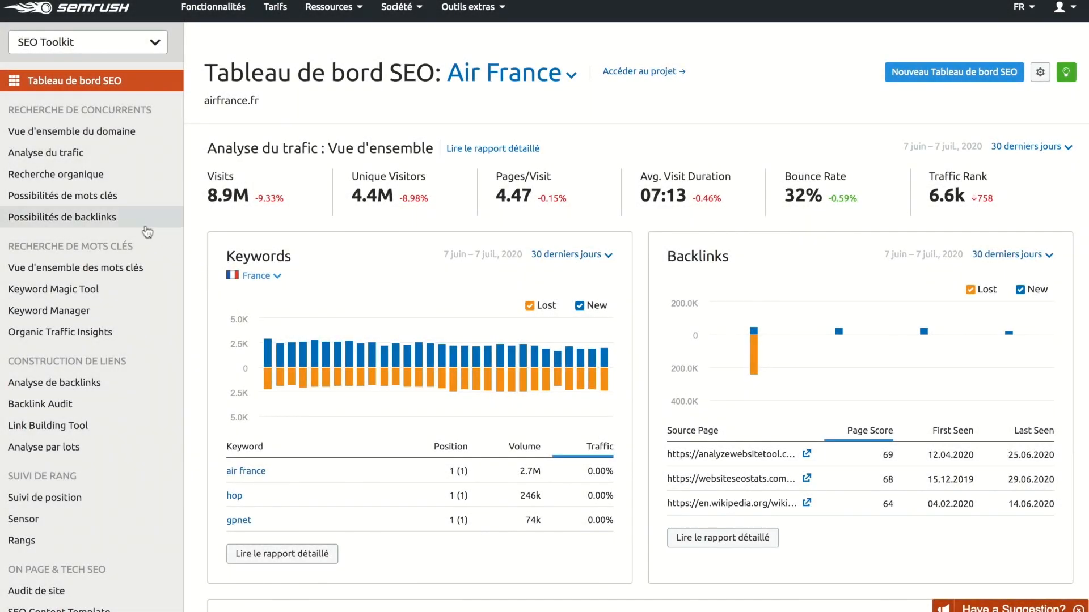
Analyze the keyword "vol pas cher" for France in Keyword Overview.
left_click(121, 275)
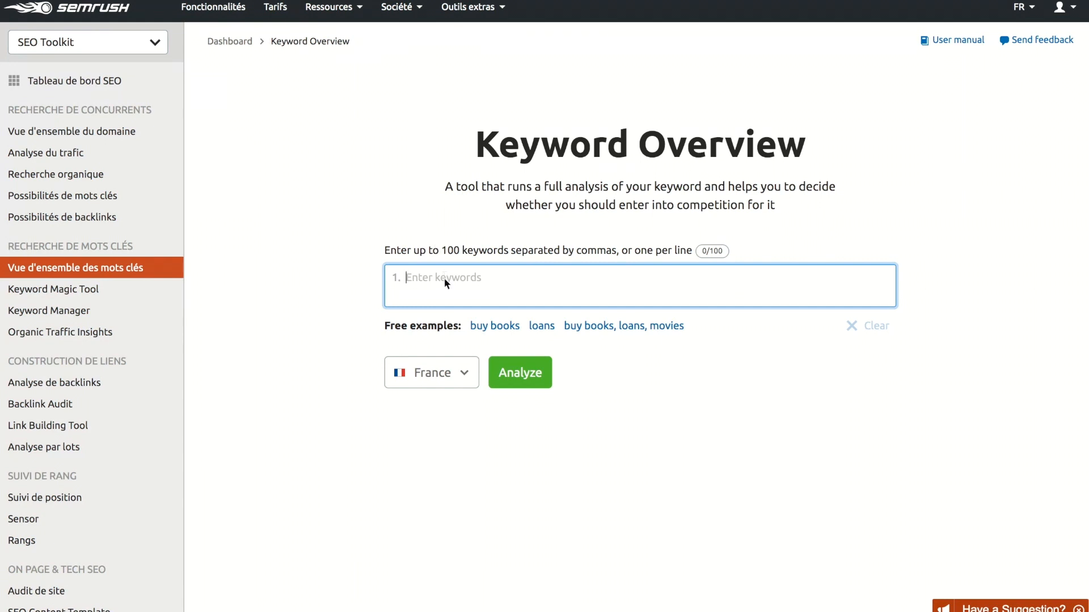
type("vol pas cher")
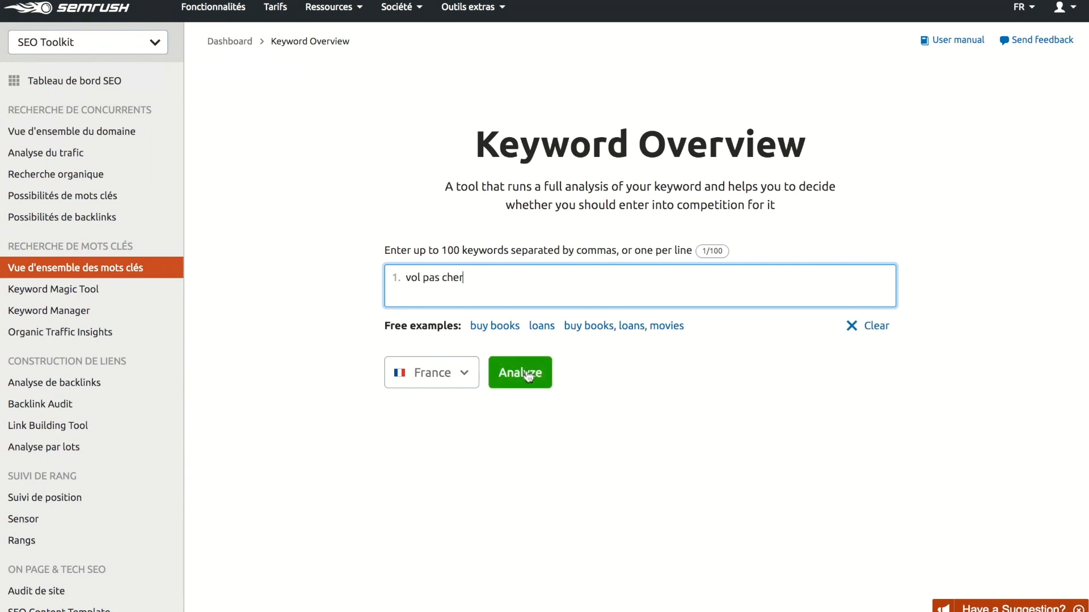
left_click(528, 374)
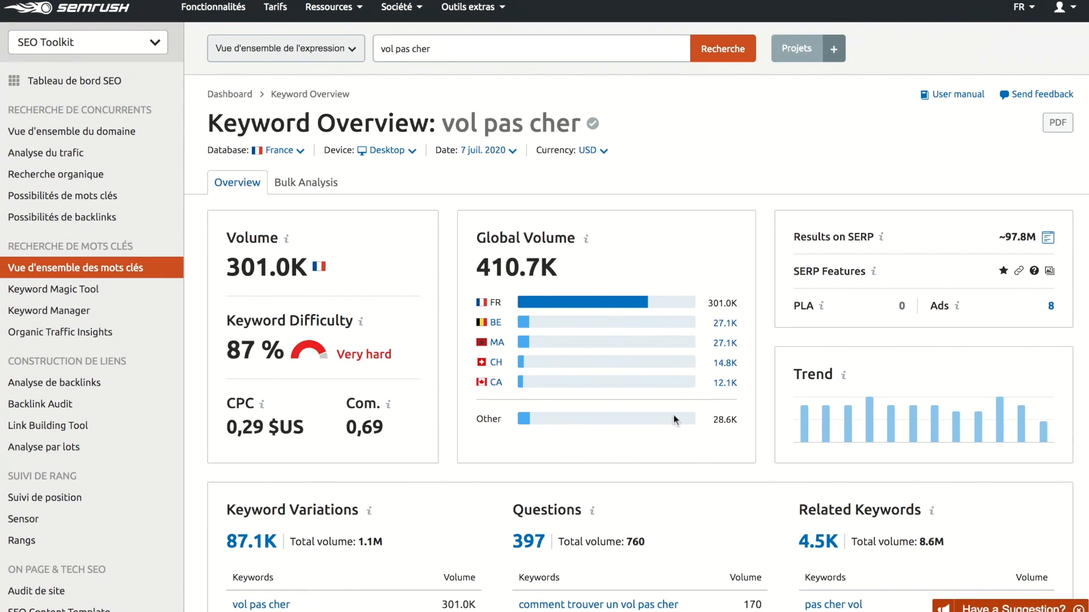
Open all keyword variations of "vol pas cher" in Keyword Magic Tool, and expand the nantes group and its marseille subgroup.
scroll(537, 499, "down", 5)
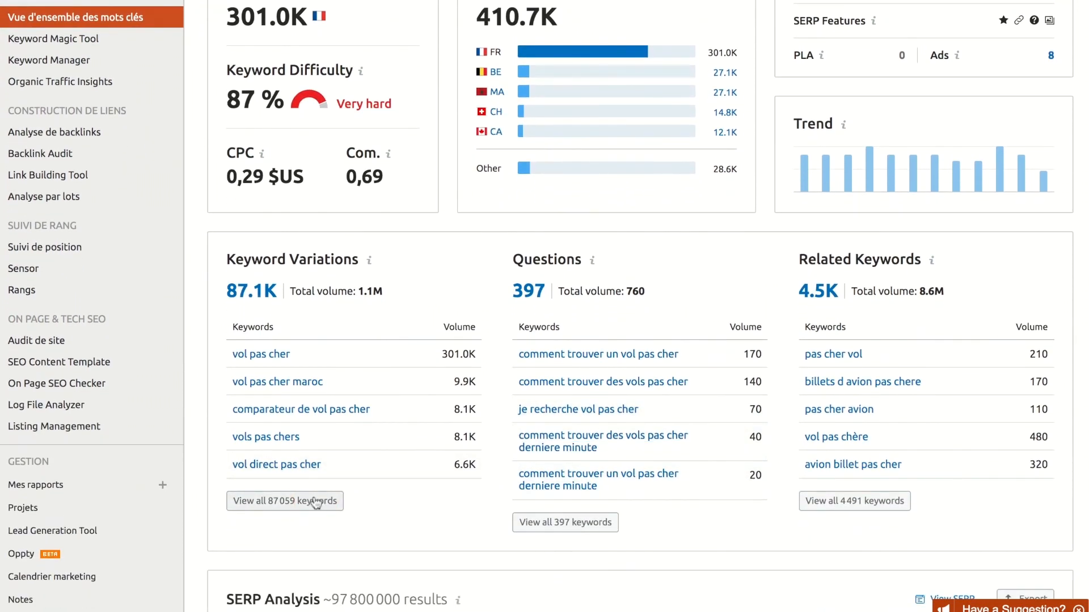
left_click(316, 502)
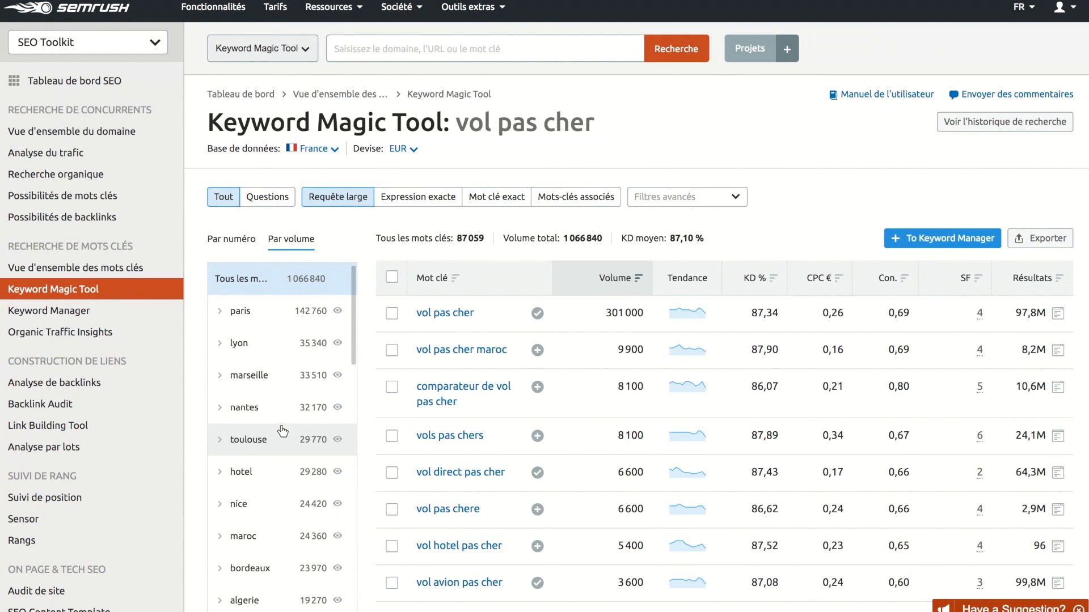
left_click(221, 409)
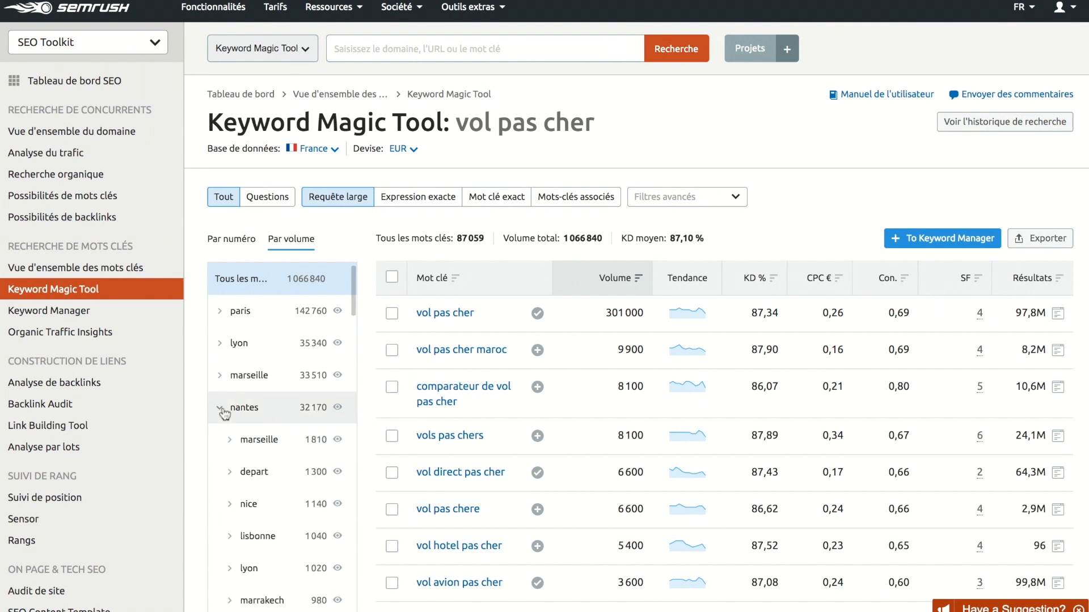
left_click(231, 440)
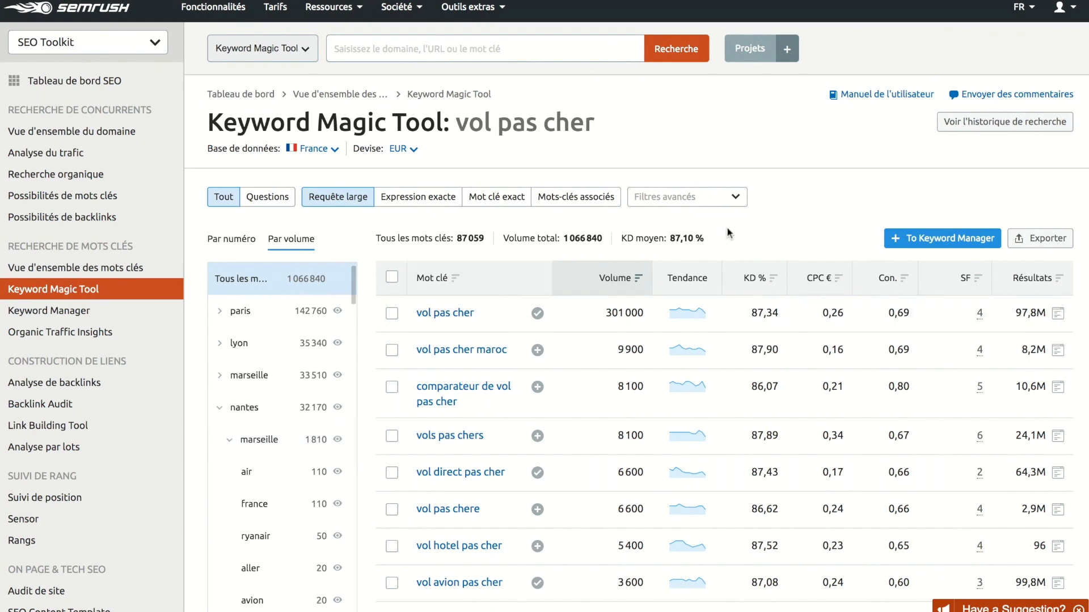
Create a new Keyword Manager list named "Vol pas cher".
left_click(895, 244)
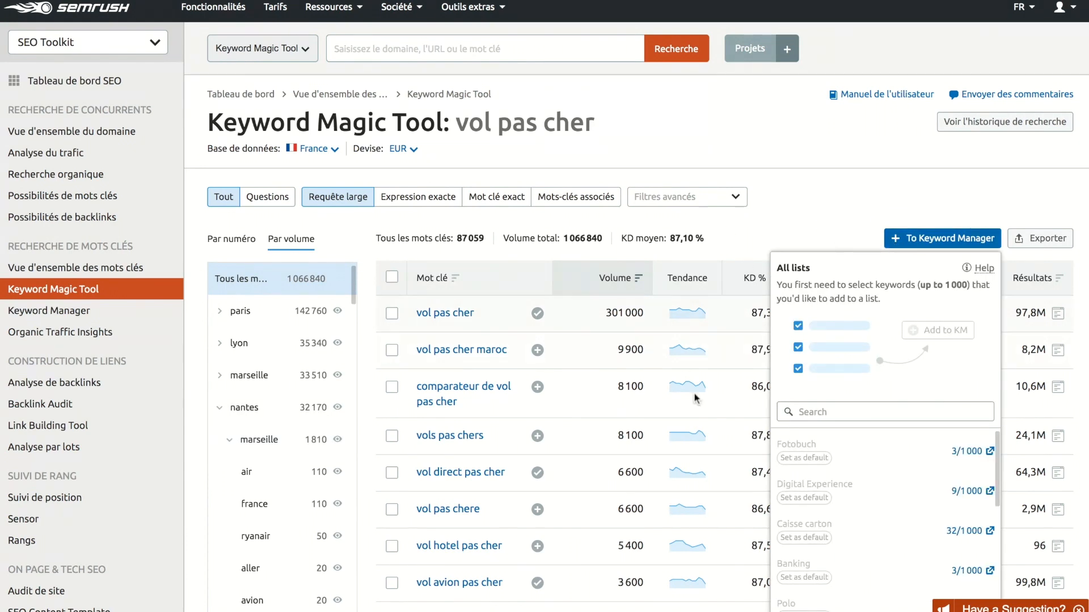
scroll(732, 400, "down", 2)
left_click(829, 511)
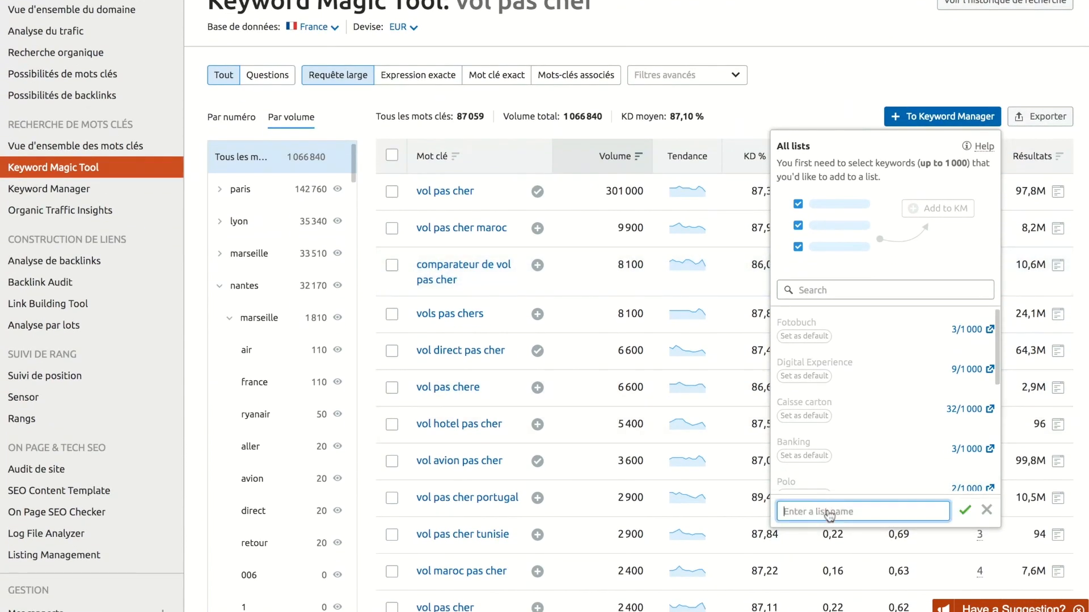
type("Vol pas cher")
key("Return")
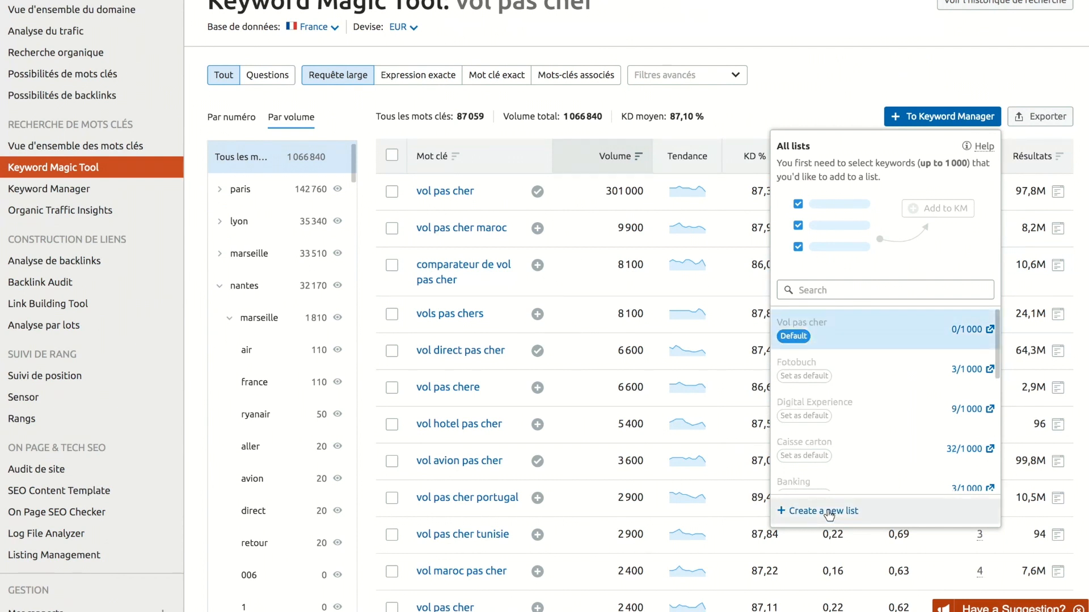
Add the keywords "vol pas cher" and "comparateur de vol pas cher" to the Vol pas cher list.
left_click(536, 193)
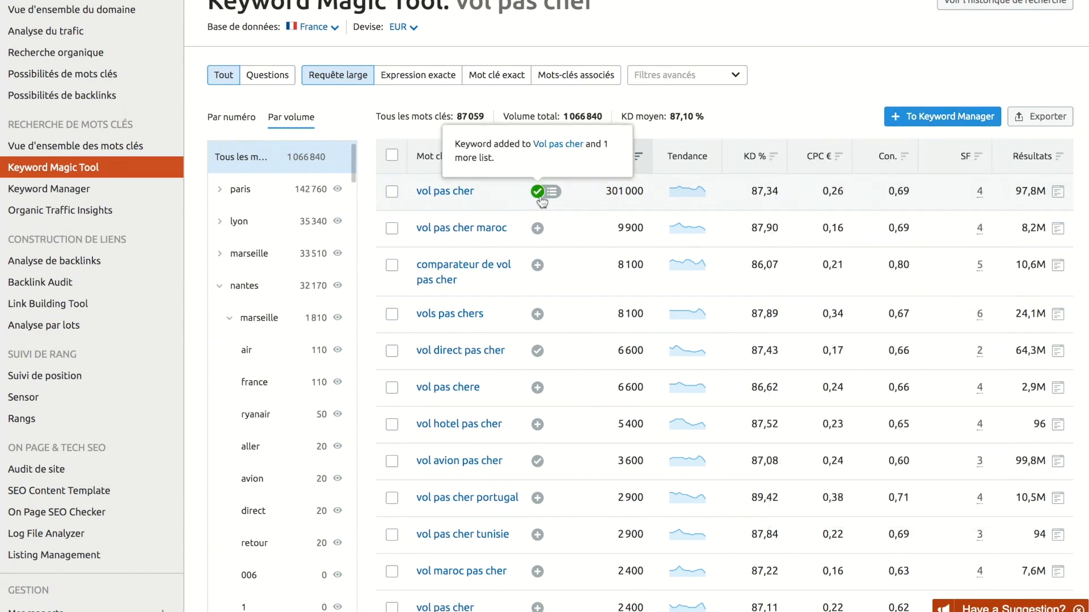
left_click(538, 265)
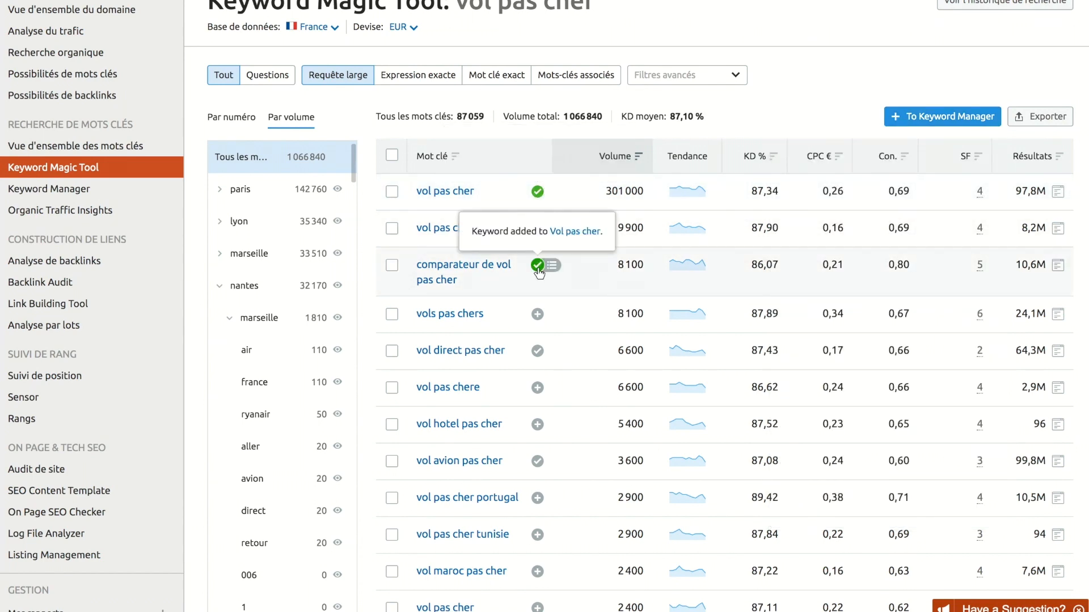
Restrict the keywords to questions and add "comment trouver un vol pas cher" to the Vol pas cher list.
scroll(539, 272, "up", 2)
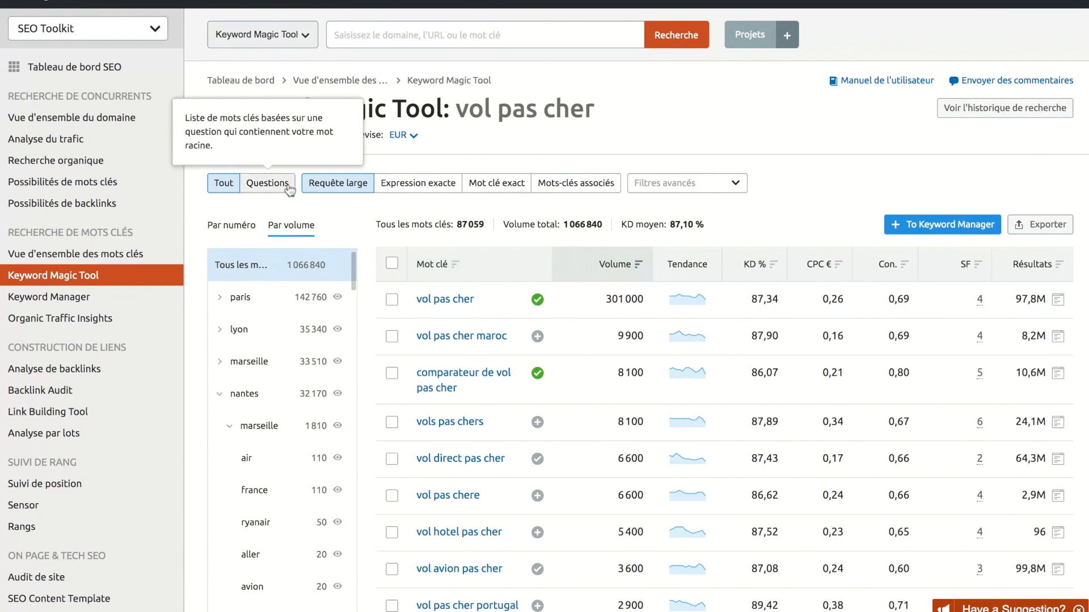
left_click(266, 182)
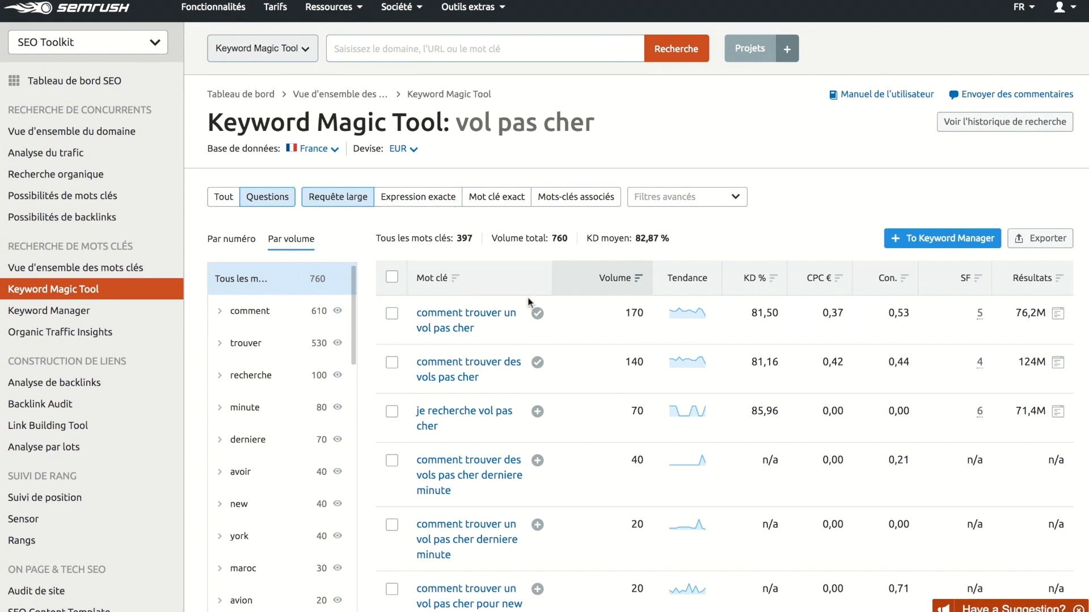
left_click(536, 314)
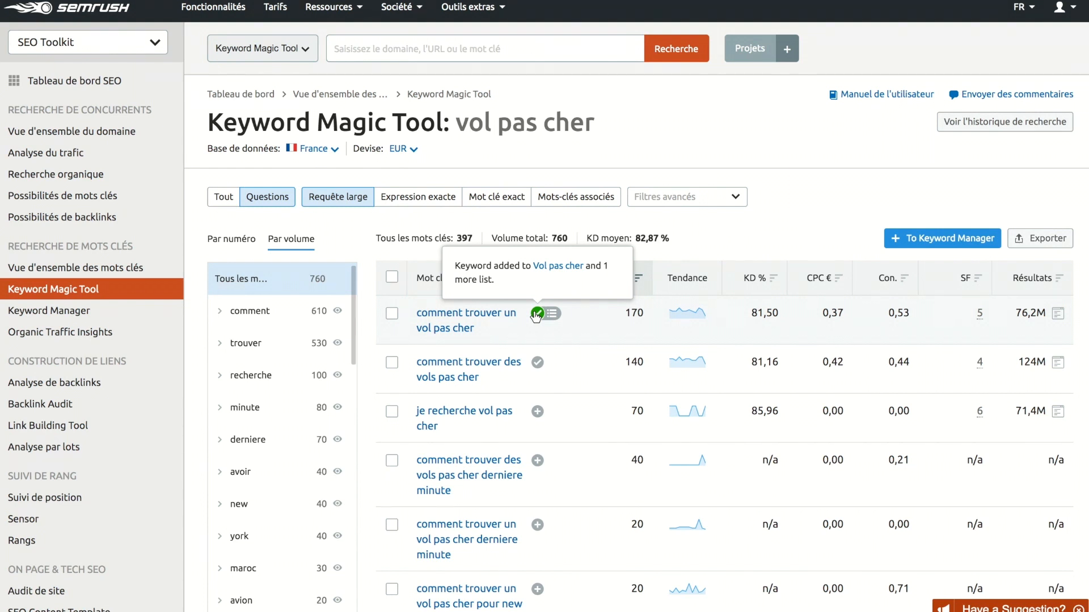
Open the Vol pas cher list in Keyword Manager to review its saved keywords.
left_click(676, 199)
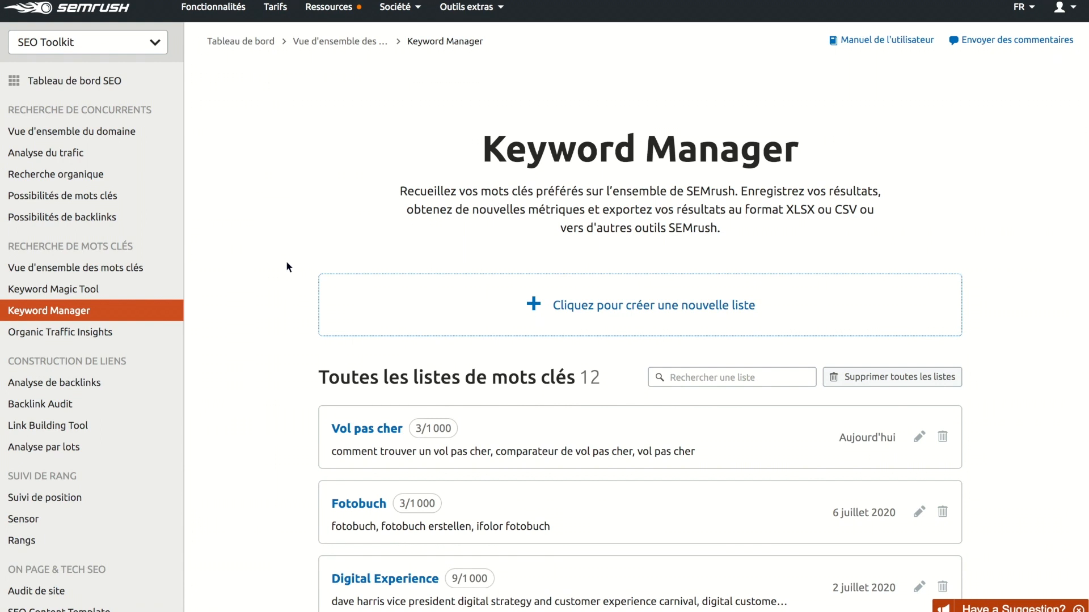
left_click(381, 429)
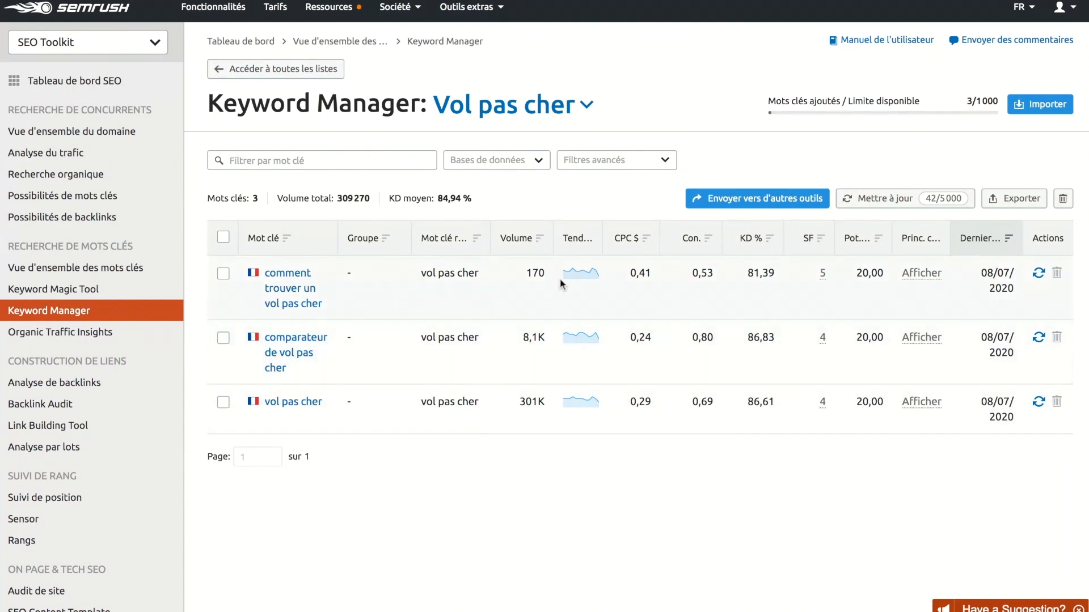
Review the options for updating the Vol pas cher list's metrics and sending its keywords to other tools.
left_click(892, 205)
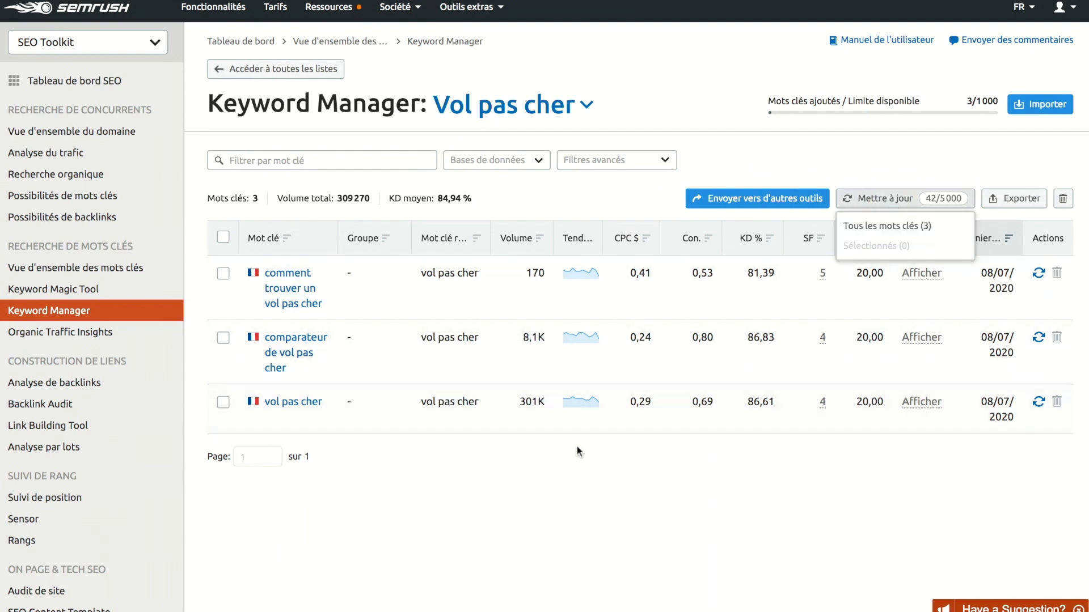
left_click(695, 461)
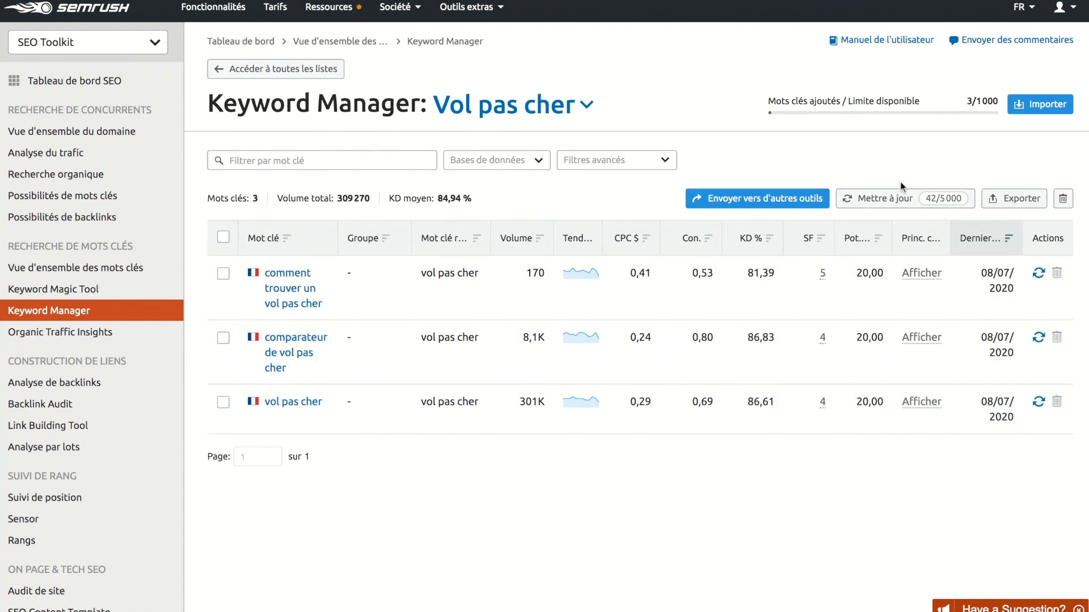
left_click(759, 209)
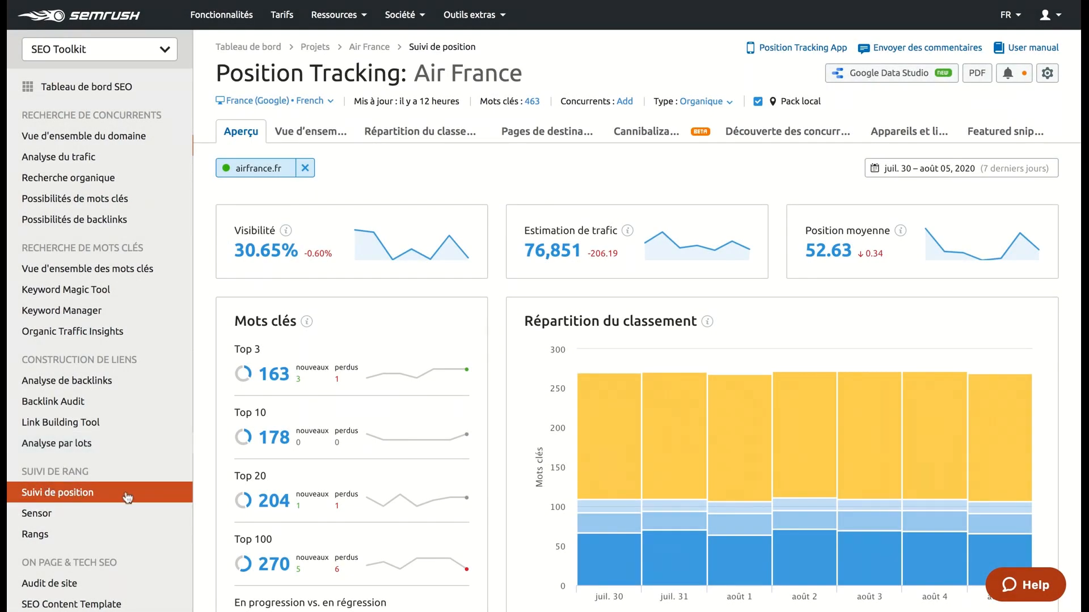
Check the tracked devices and locations of the Air France Position Tracking campaign and review its keyword overview.
left_click(313, 101)
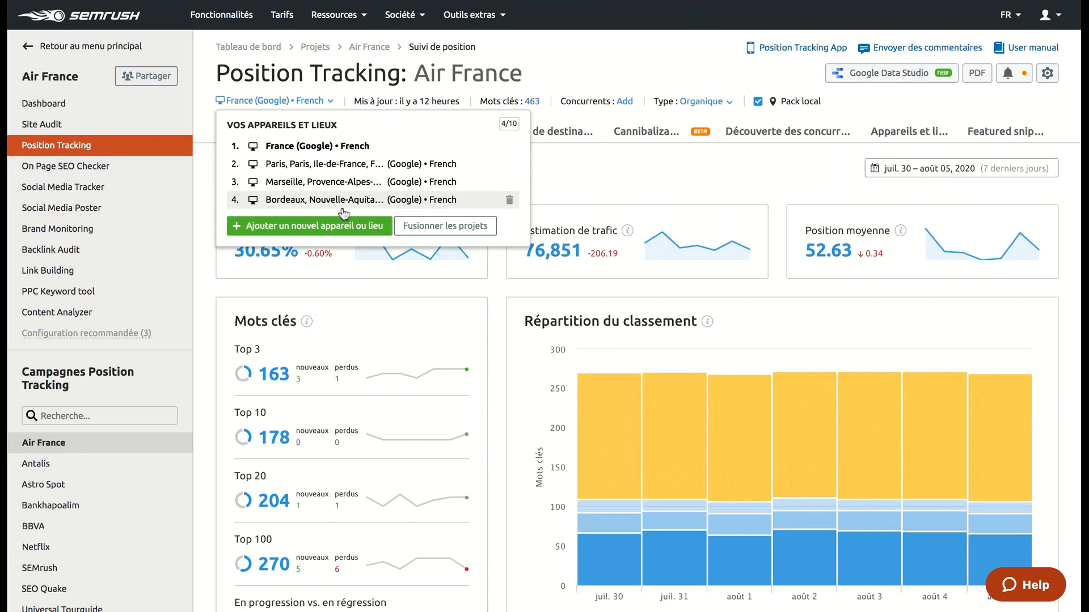
left_click(327, 264)
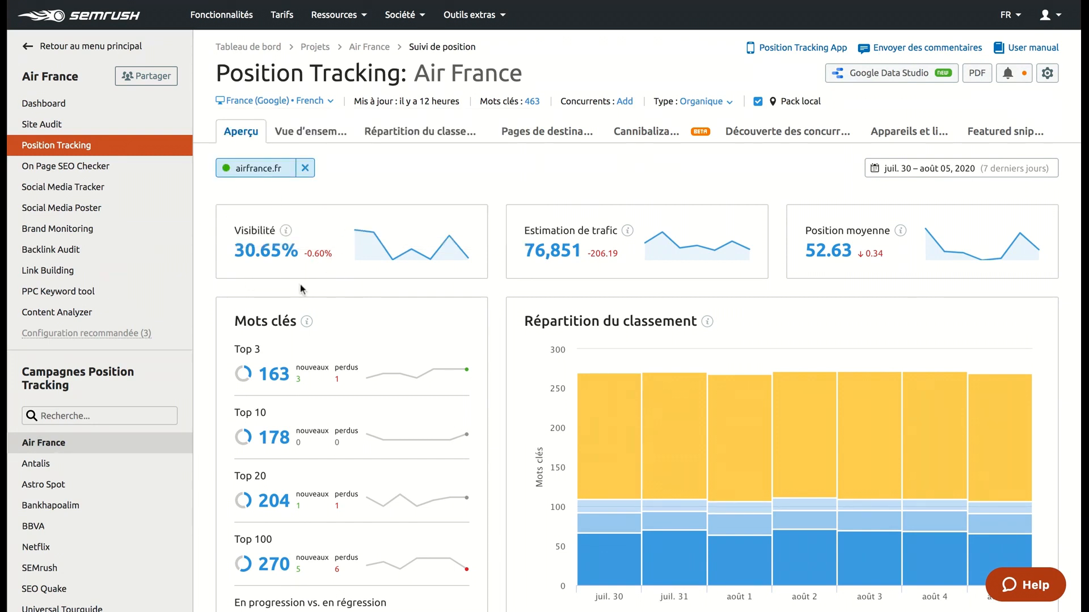
scroll(301, 284, "down", 2)
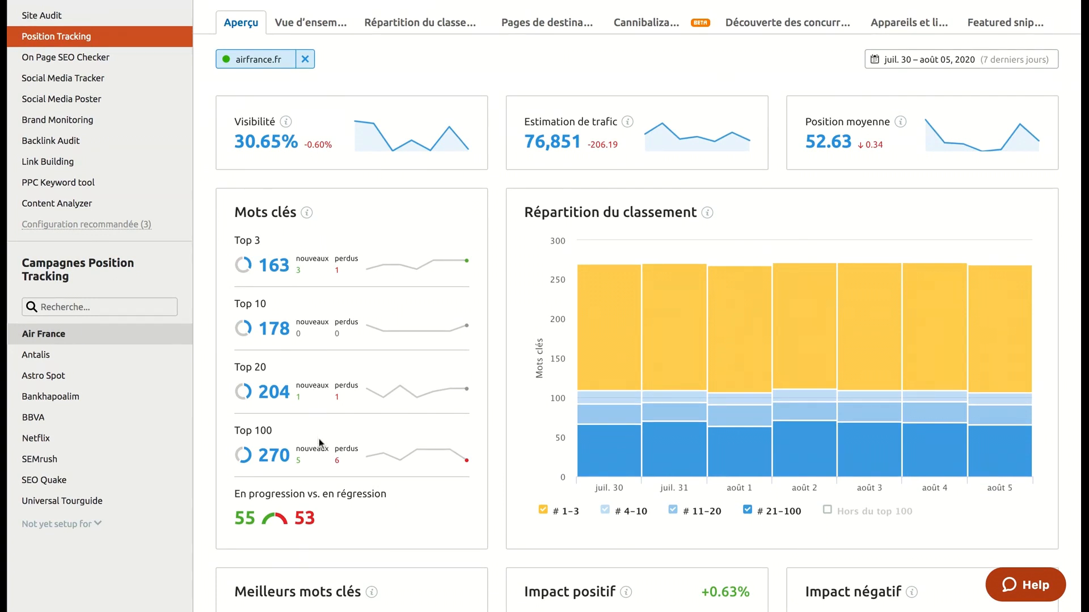
scroll(319, 442, "up", 2)
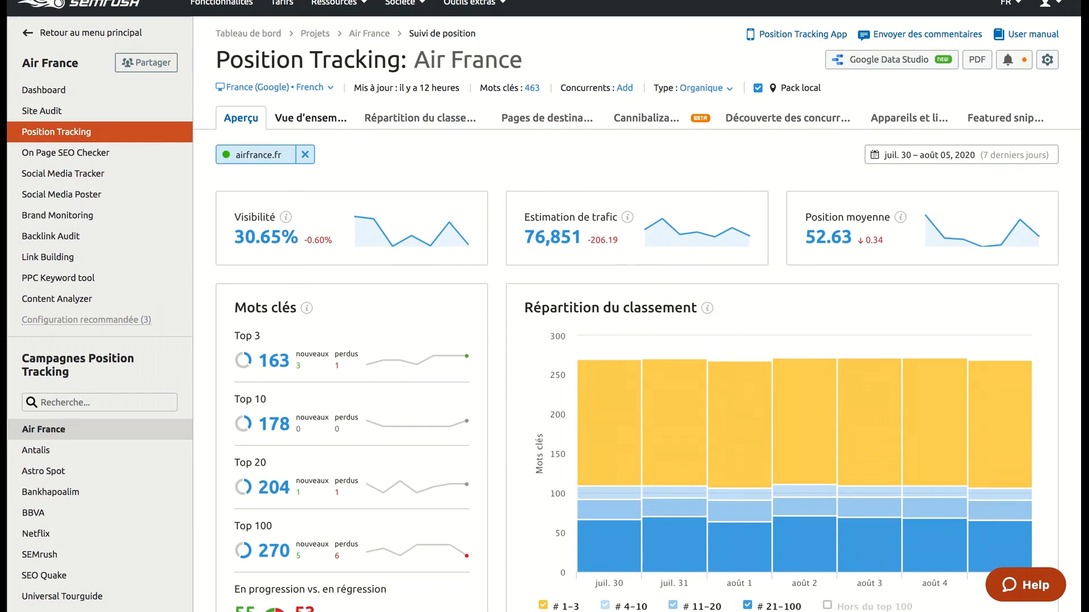
View the Vue d'ensemble report comparing airfrance.fr with its competitors and examine the visibility trend and keyword rankings table.
left_click(324, 119)
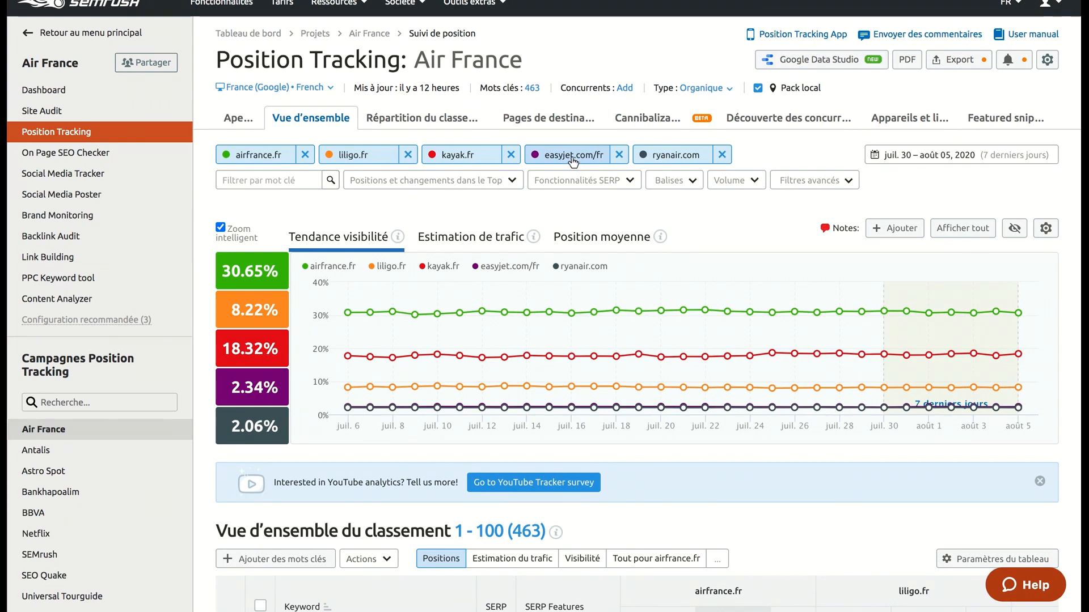
scroll(573, 162, "down", 2)
scroll(573, 163, "down", 5)
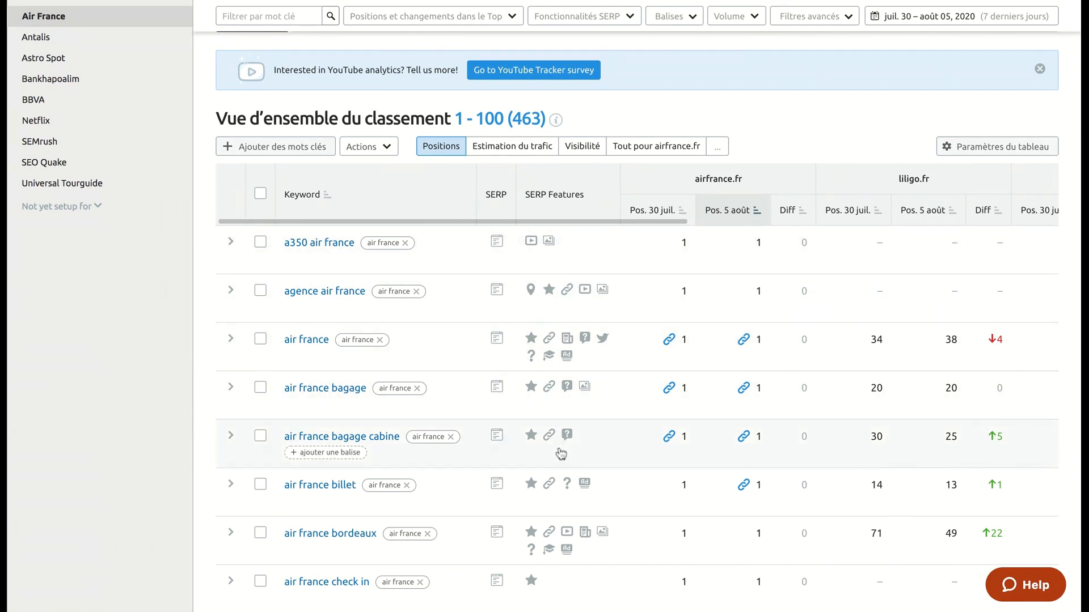
scroll(560, 453, "up", 8)
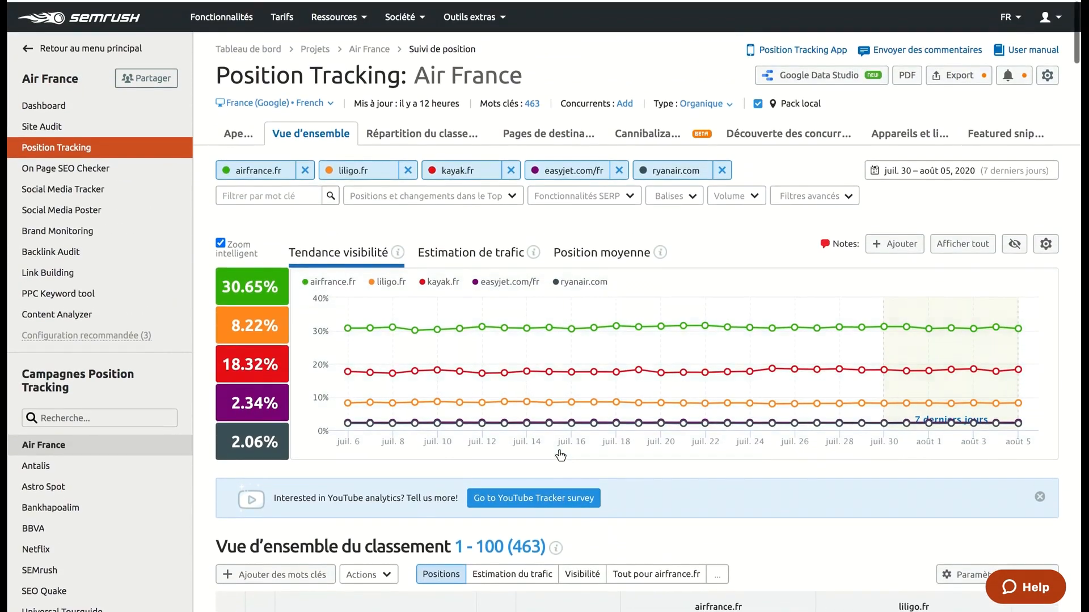
Filter the Vue d'ensemble rankings to keywords tagged "paris".
left_click(678, 195)
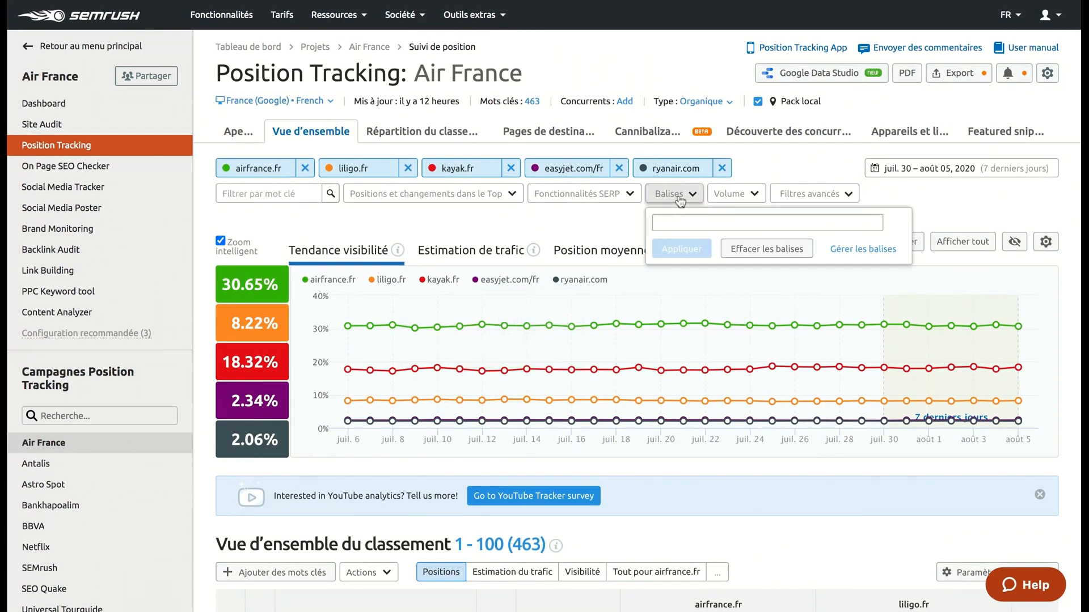
left_click(680, 222)
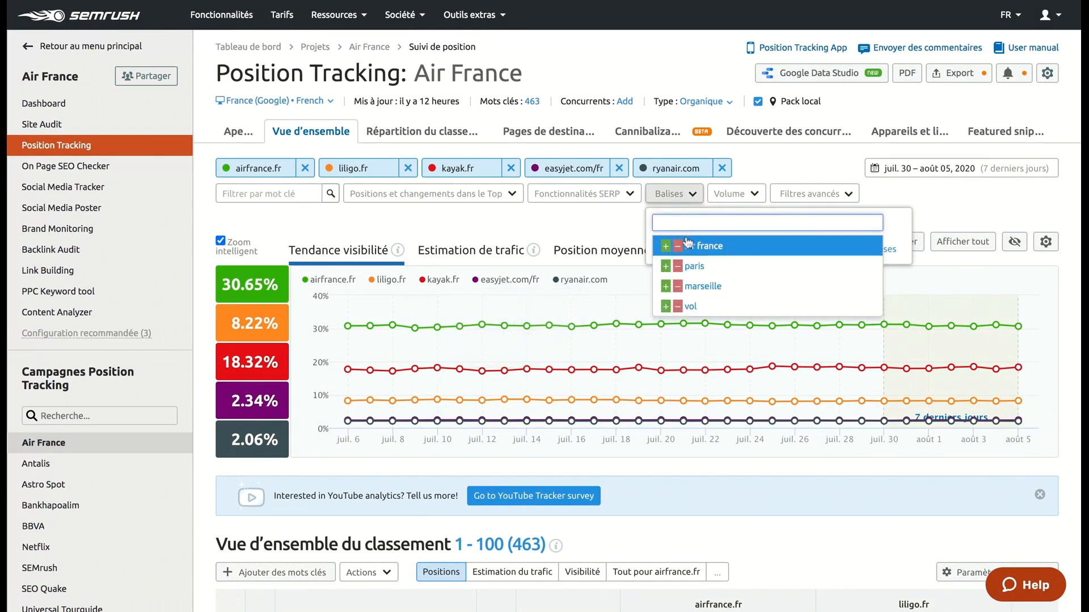
left_click(694, 266)
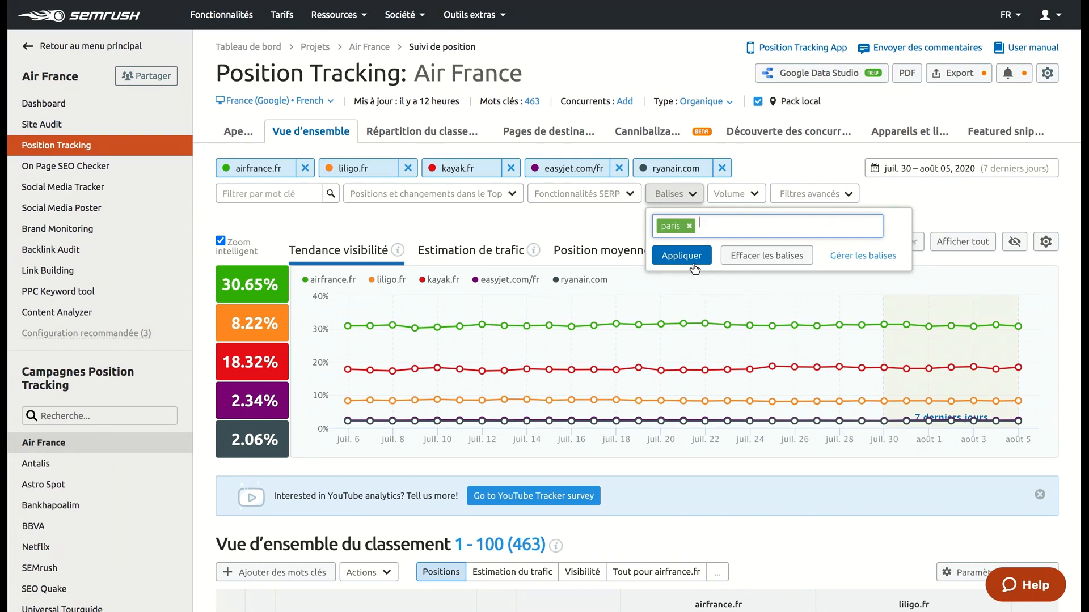
left_click(681, 255)
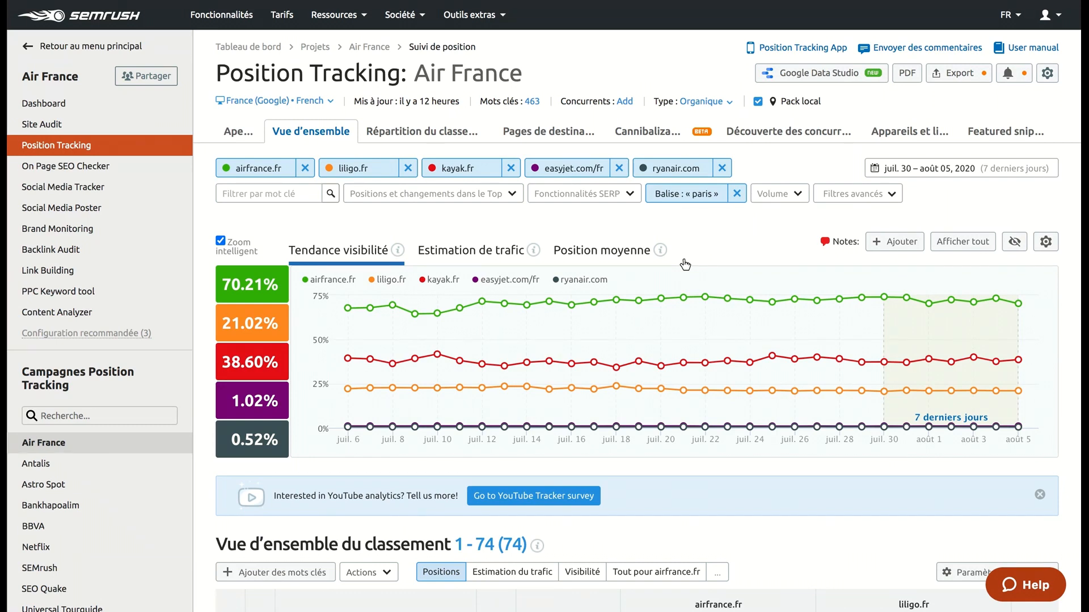
Examine the Cannibalization report for airfrance.fr and expand the top affected keywords of the page ending in "-air-france.htm".
left_click(649, 133)
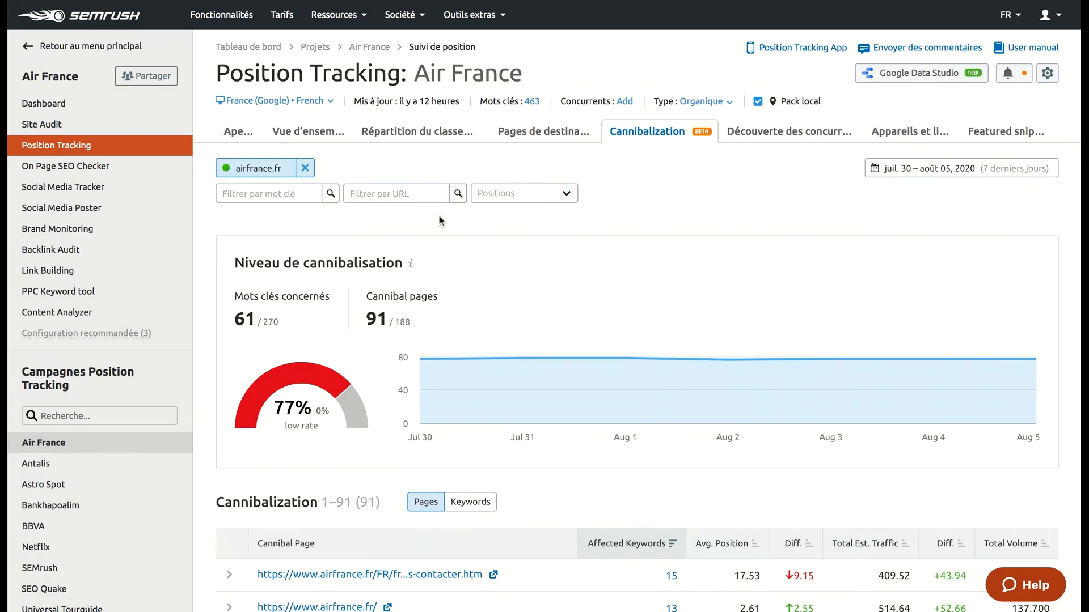
scroll(381, 395, "down", 7)
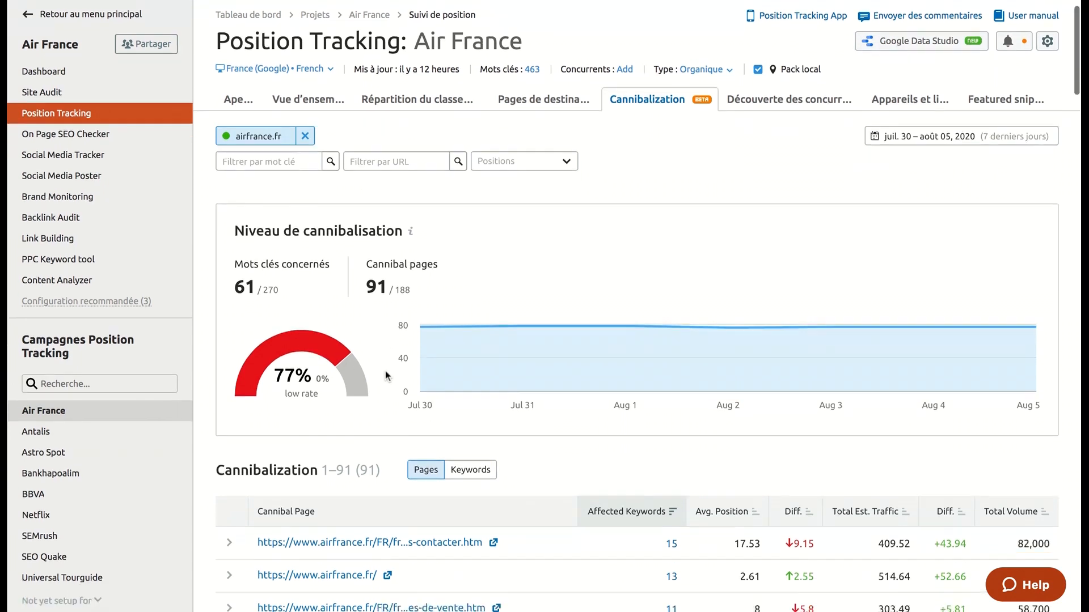
scroll(386, 374, "down", 1)
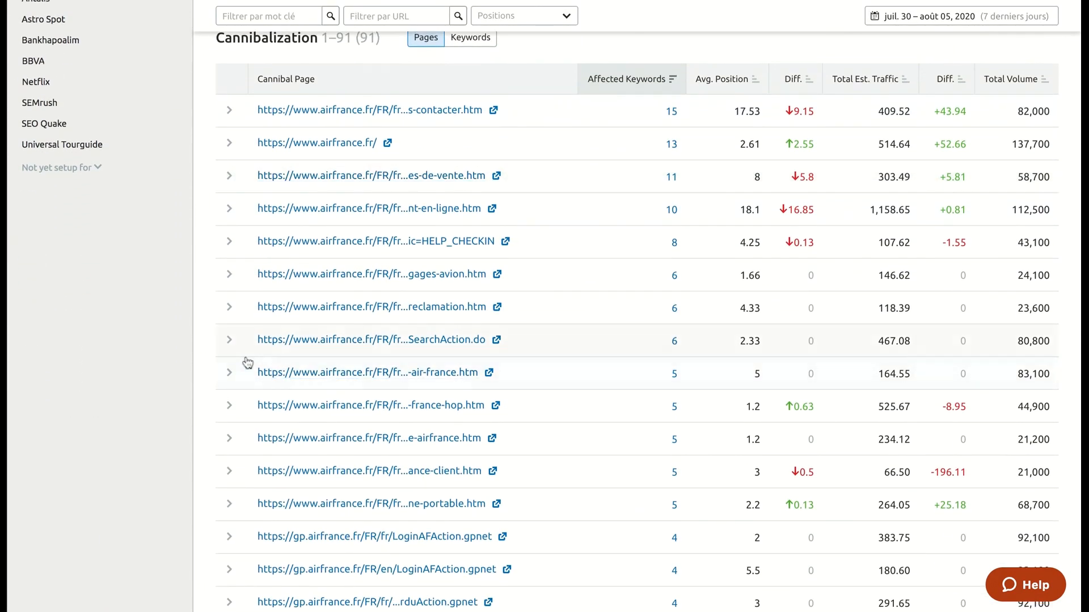
left_click(229, 374)
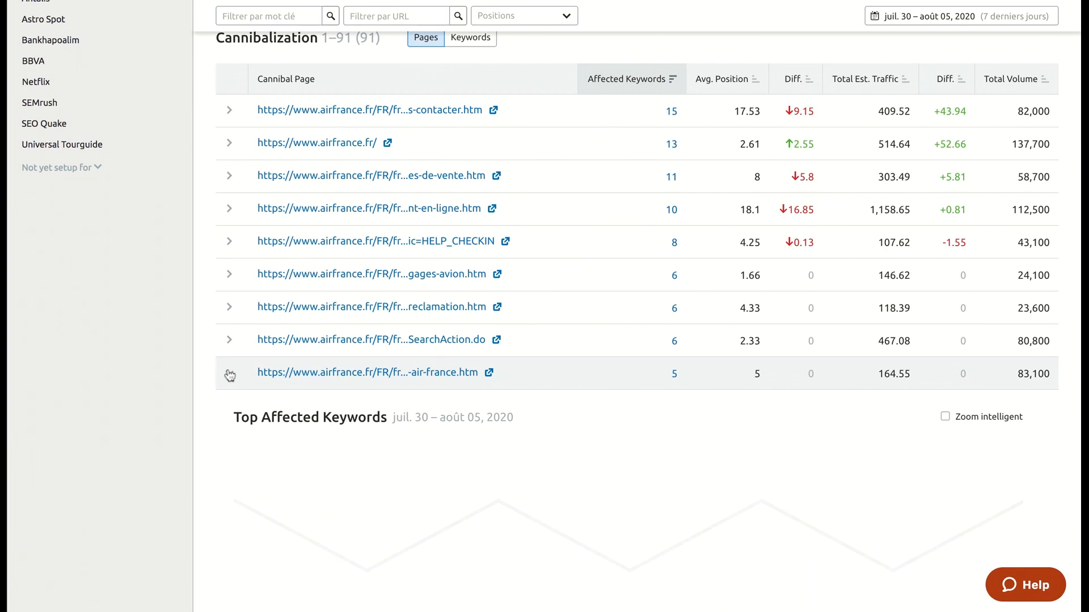
scroll(400, 488, "down", 4)
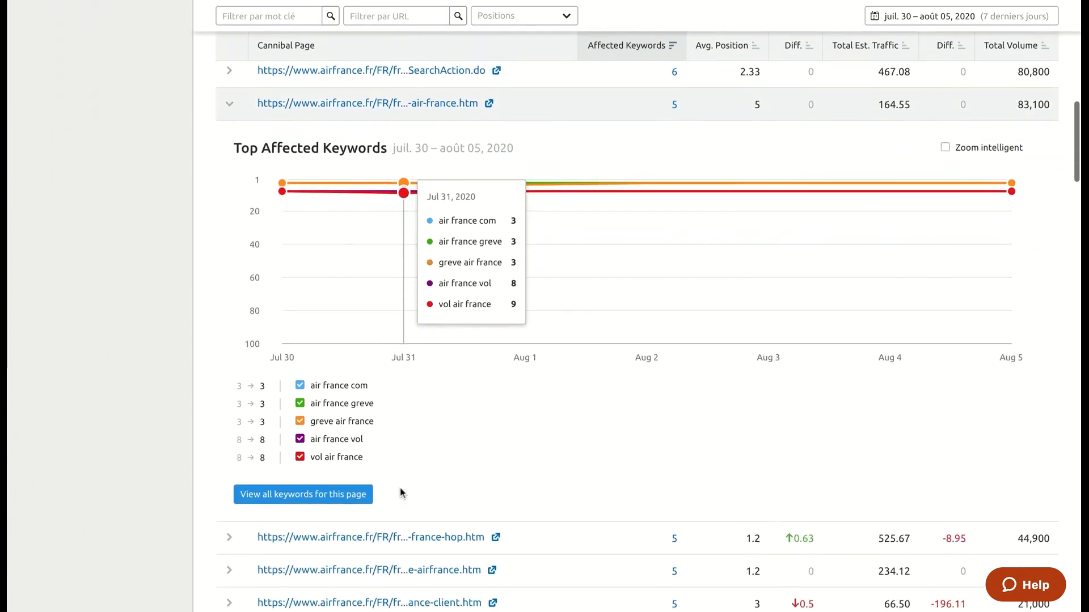
scroll(399, 489, "up", 5)
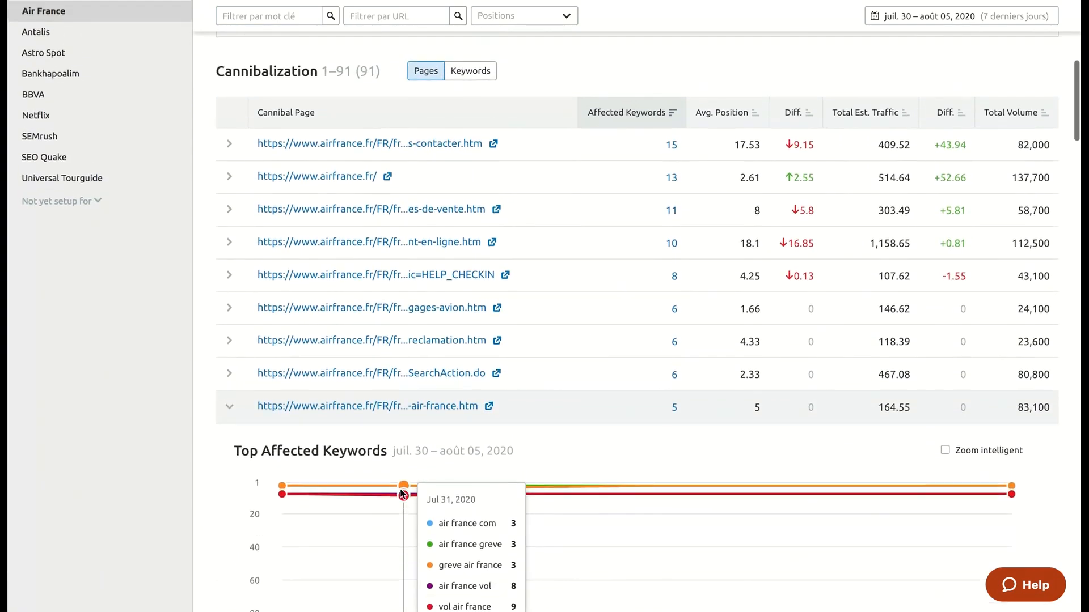
scroll(399, 489, "up", 7)
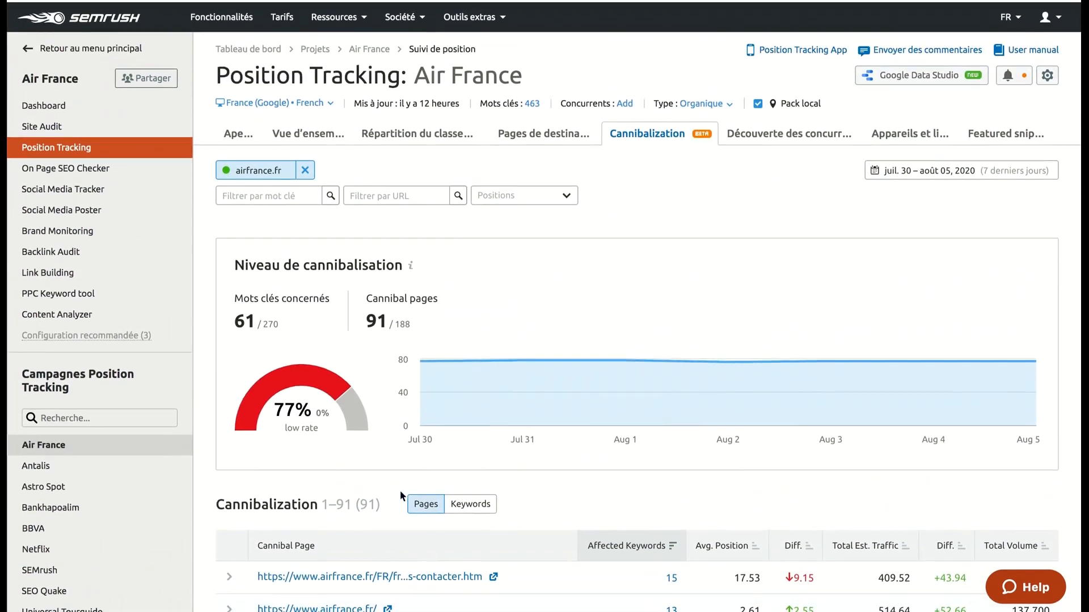
View the Découverte des concurrents report and examine the competition map and the competitor domains table.
left_click(771, 139)
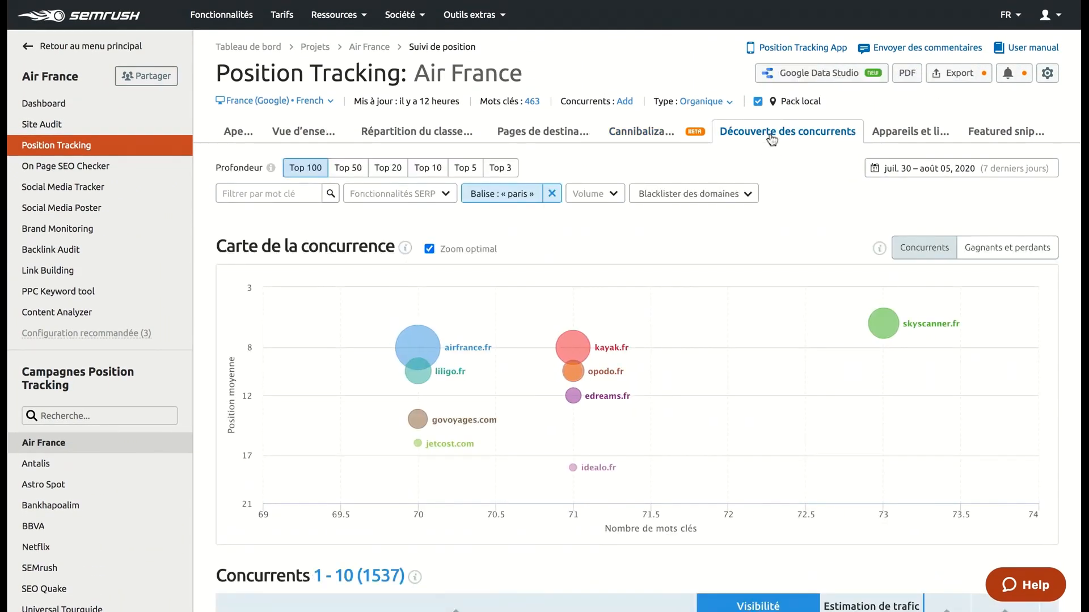
scroll(771, 139, "down", 6)
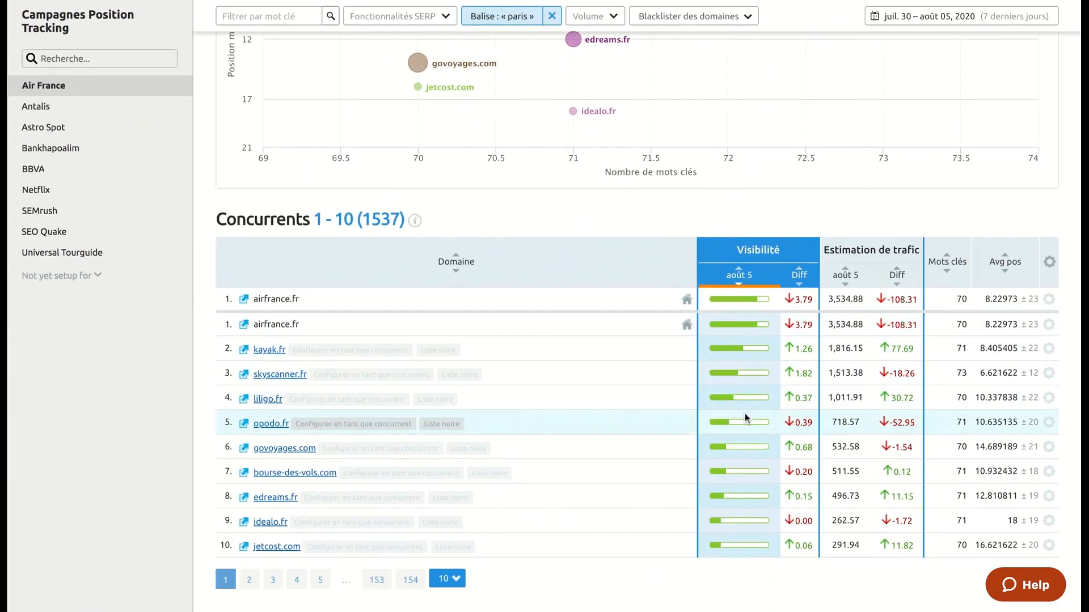
scroll(744, 418, "up", 6)
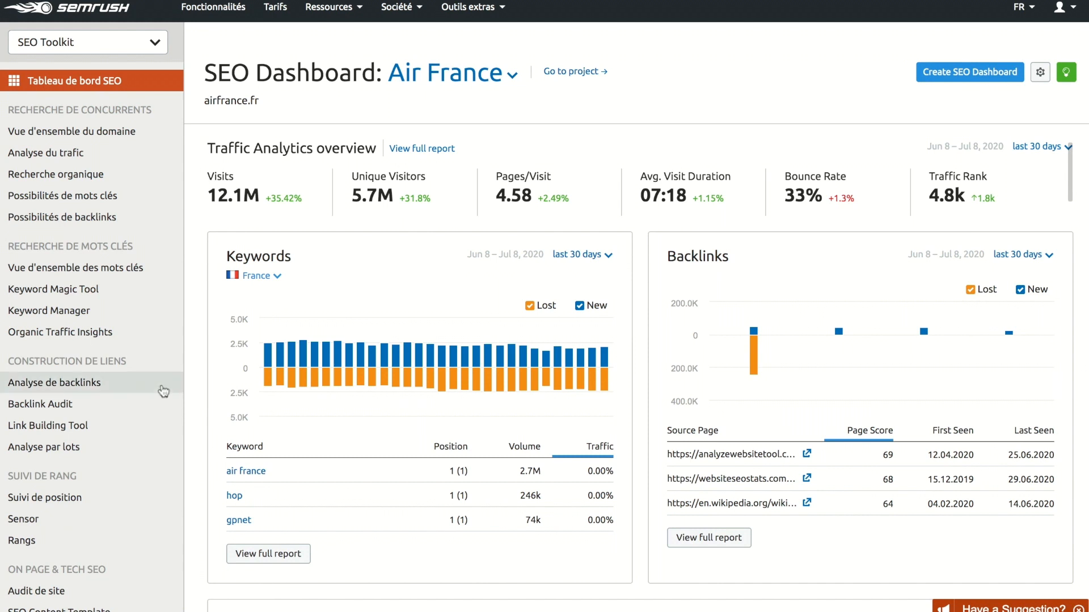
Run Analyse de backlinks on the previously checked domain ryanair.com and examine its detailed Backlinks report.
left_click(88, 387)
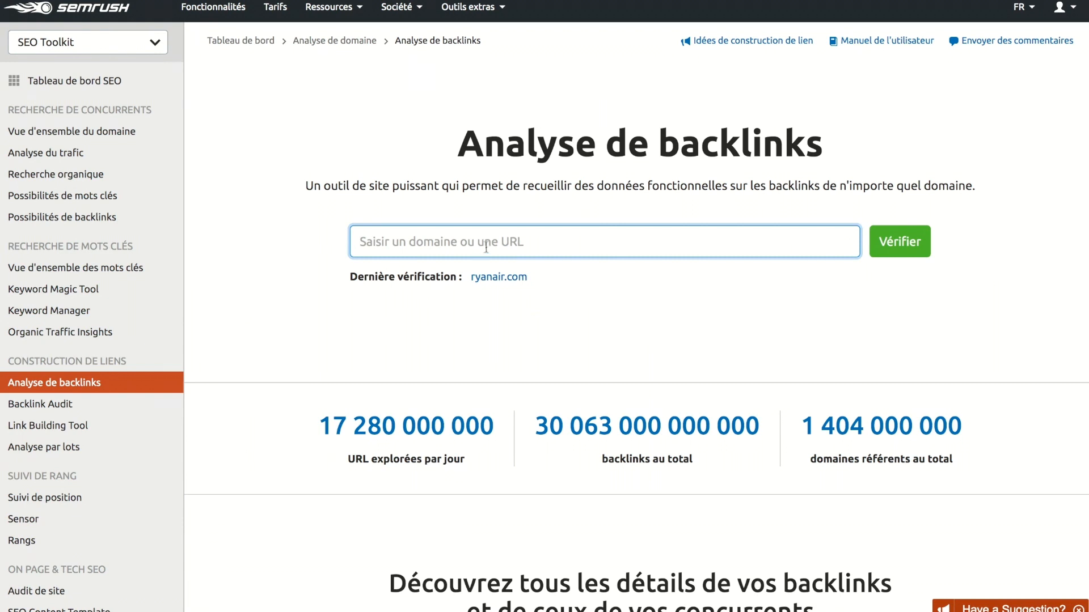
left_click(510, 279)
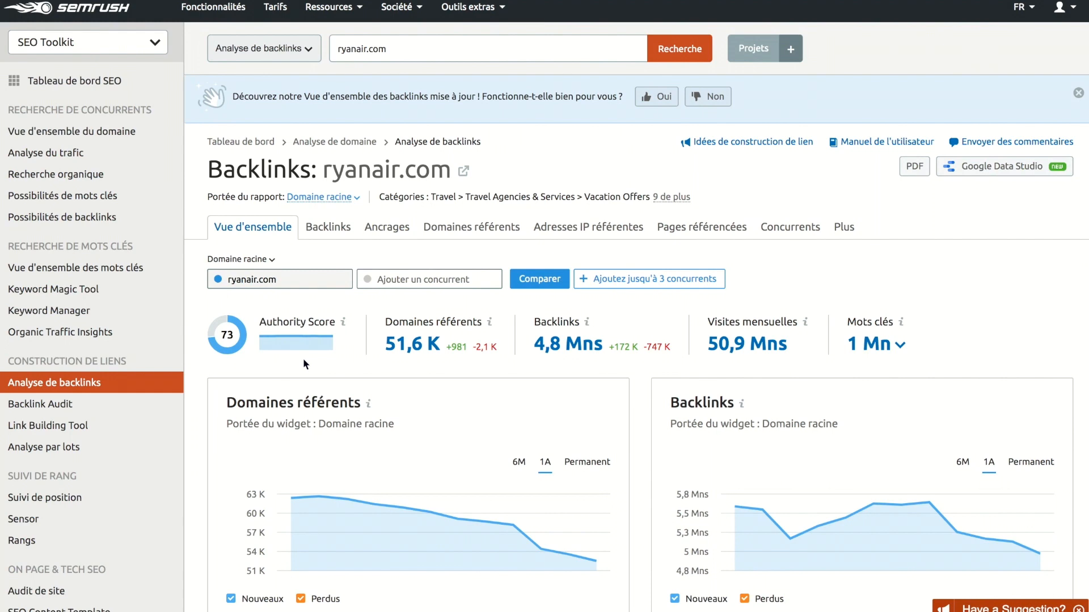
left_click(344, 237)
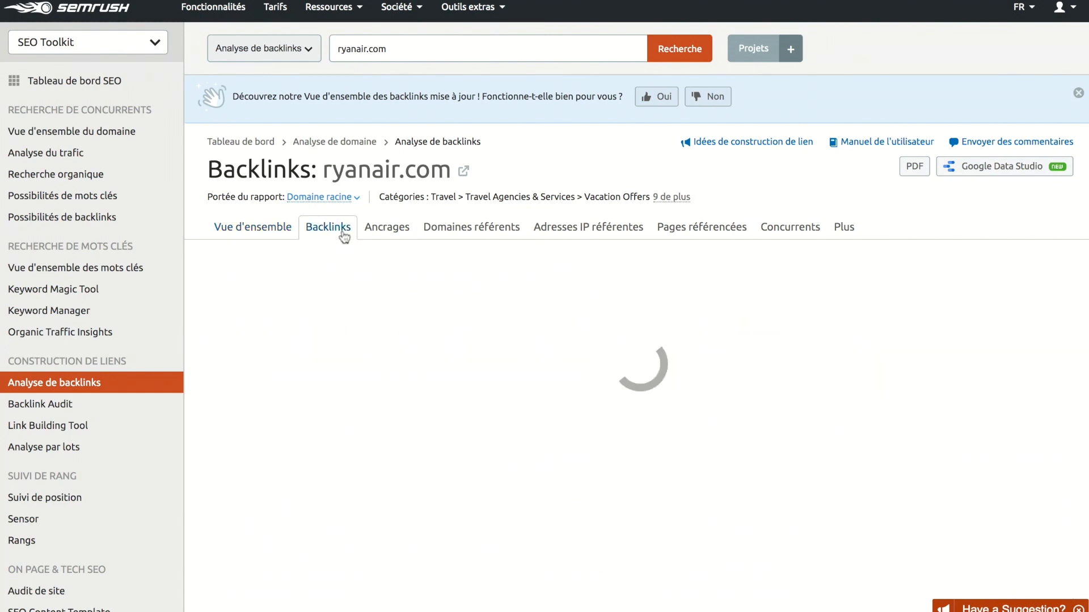
scroll(343, 236, "down", 5)
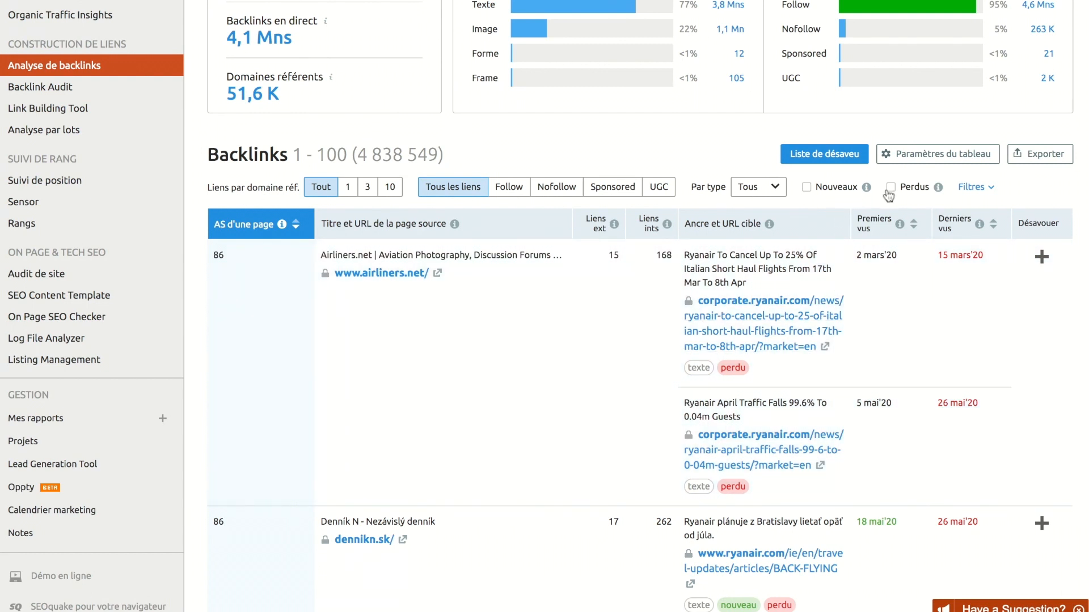
scroll(634, 165, "up", 5)
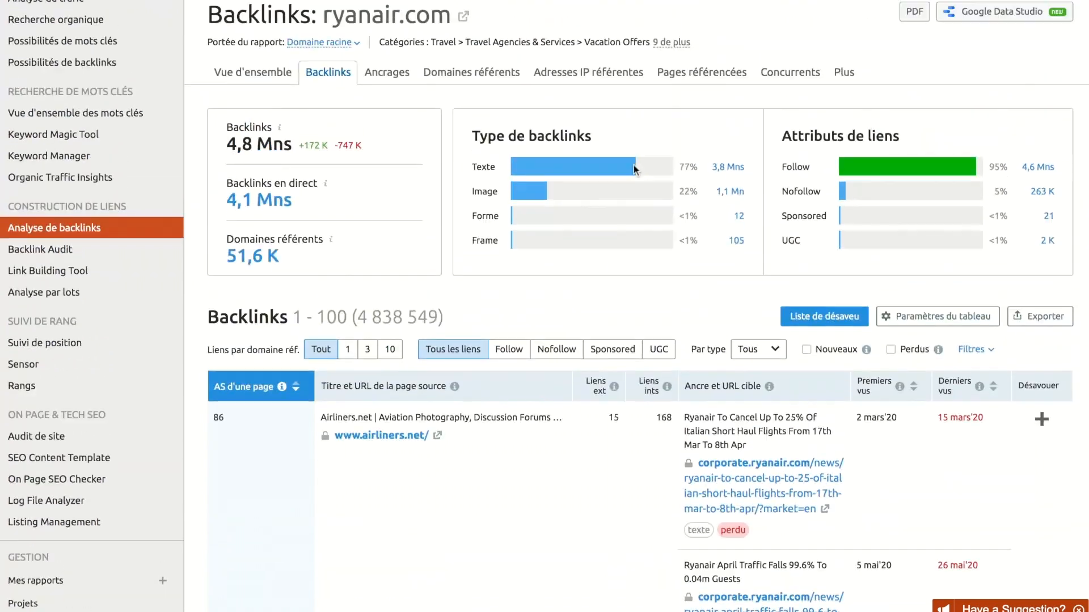
Filter ryanair.com's referring domains to the category Online Communities > Blogging Resources & Services and open the Authority Score filter.
left_click(497, 131)
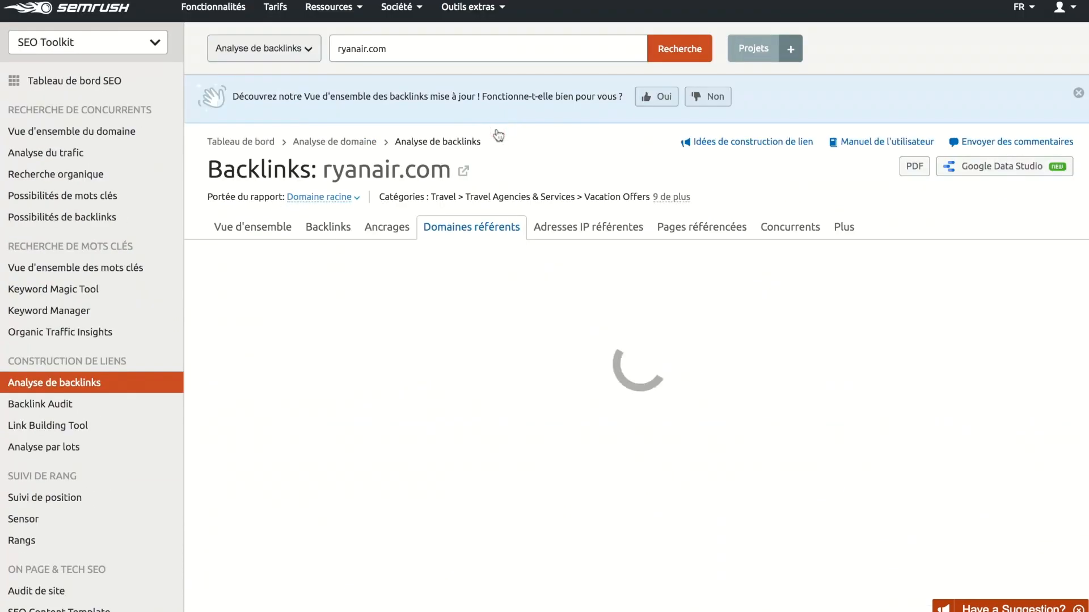
scroll(497, 135, "down", 5)
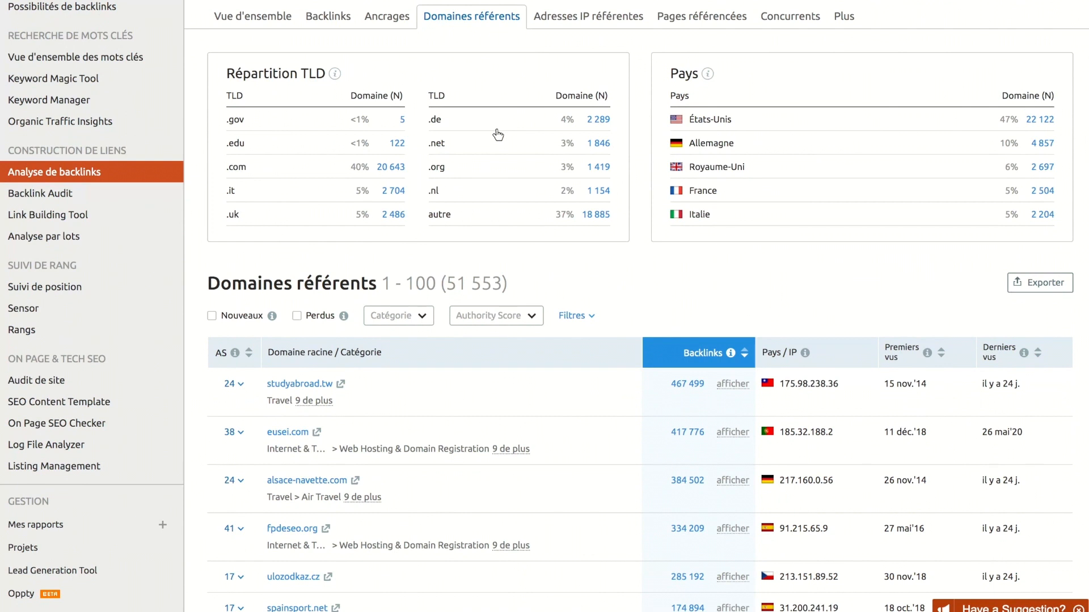
left_click(409, 321)
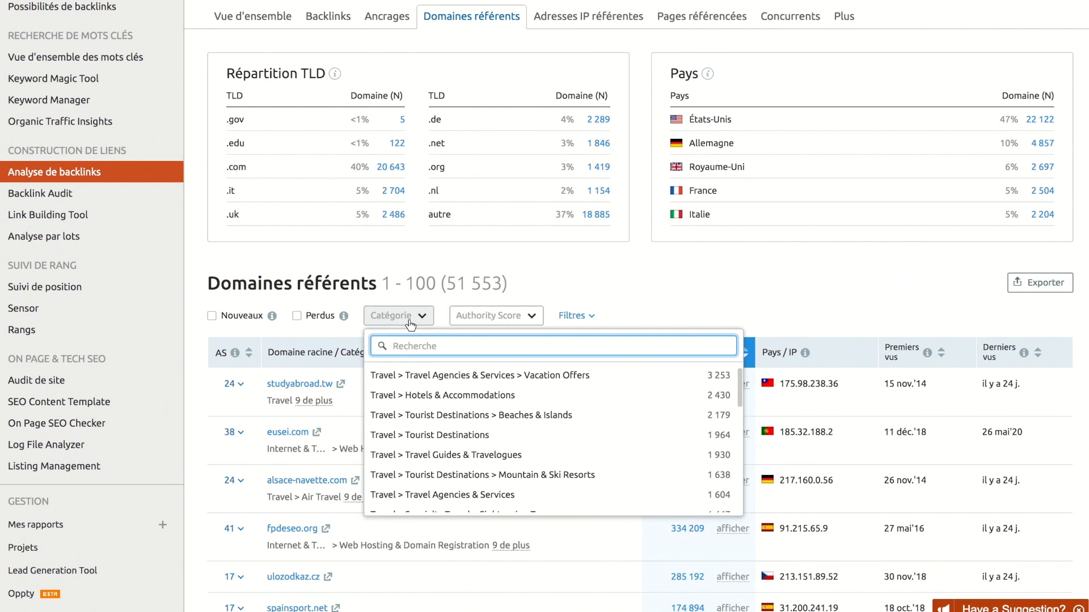
type("blog")
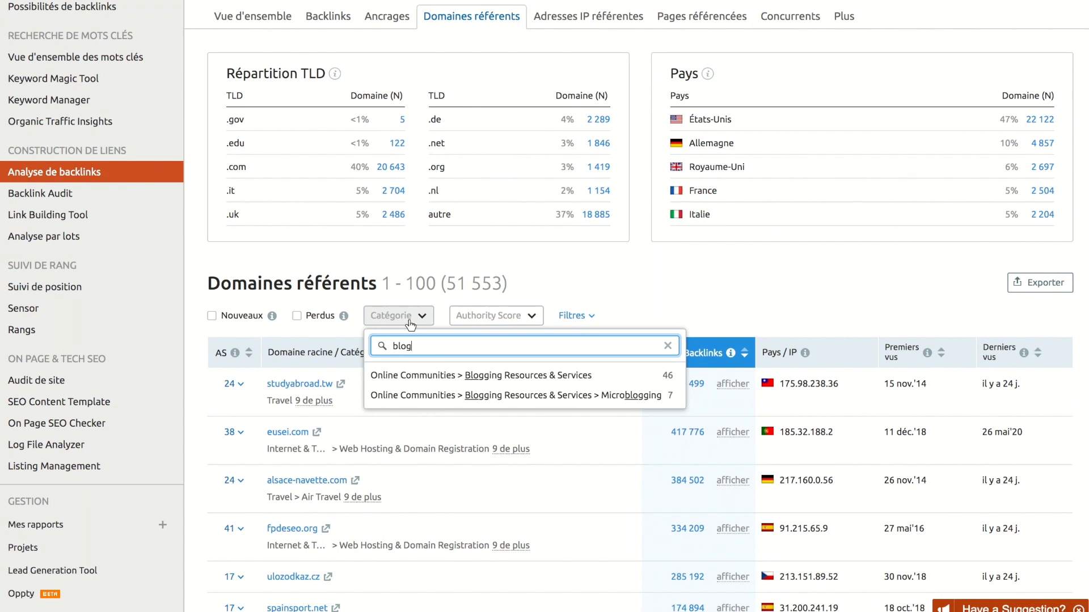
left_click(414, 375)
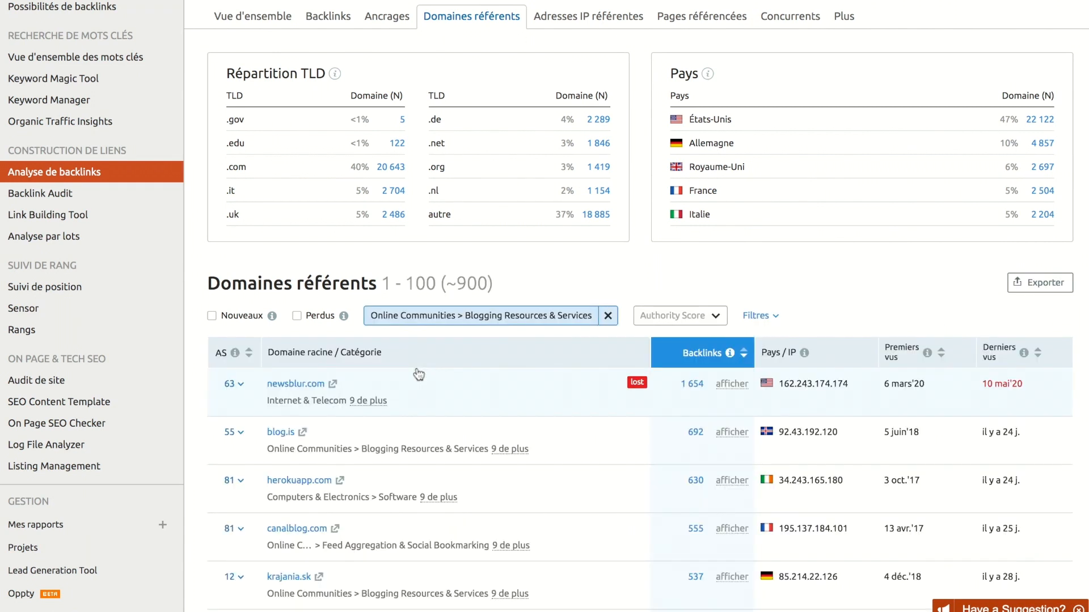
left_click(669, 319)
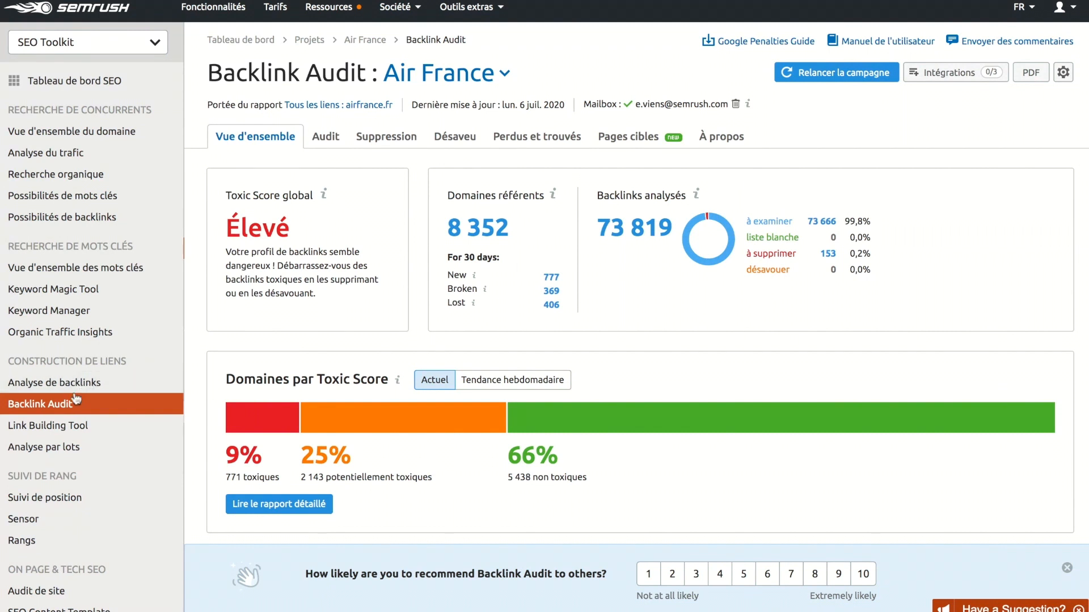
Open Air France's Backlink Audit, list the toxic domains and restrict them to the backlinks marked À examiner.
left_click(133, 403)
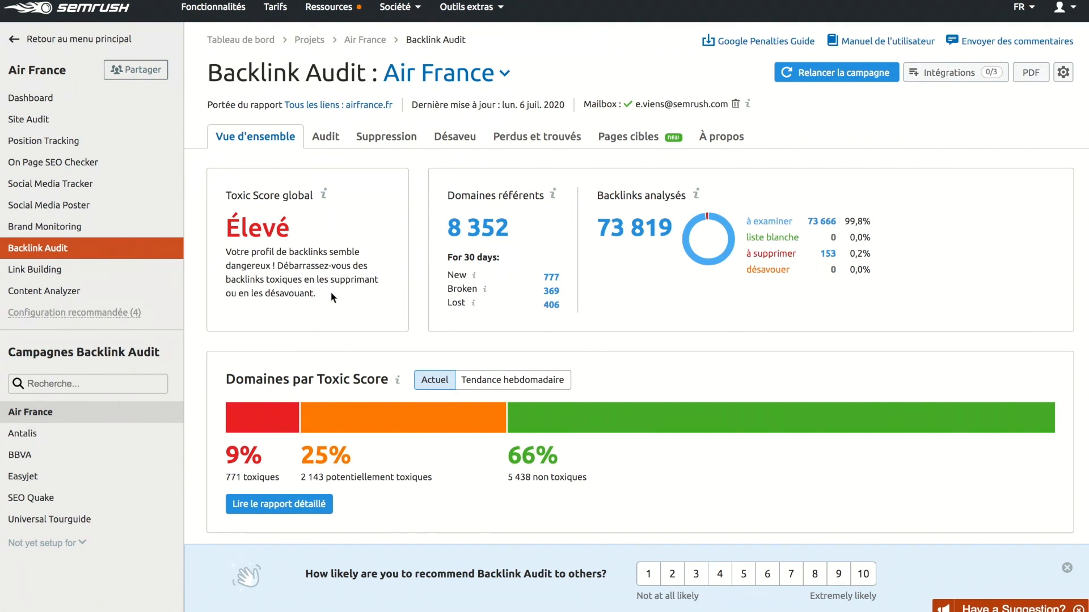
left_click(272, 418)
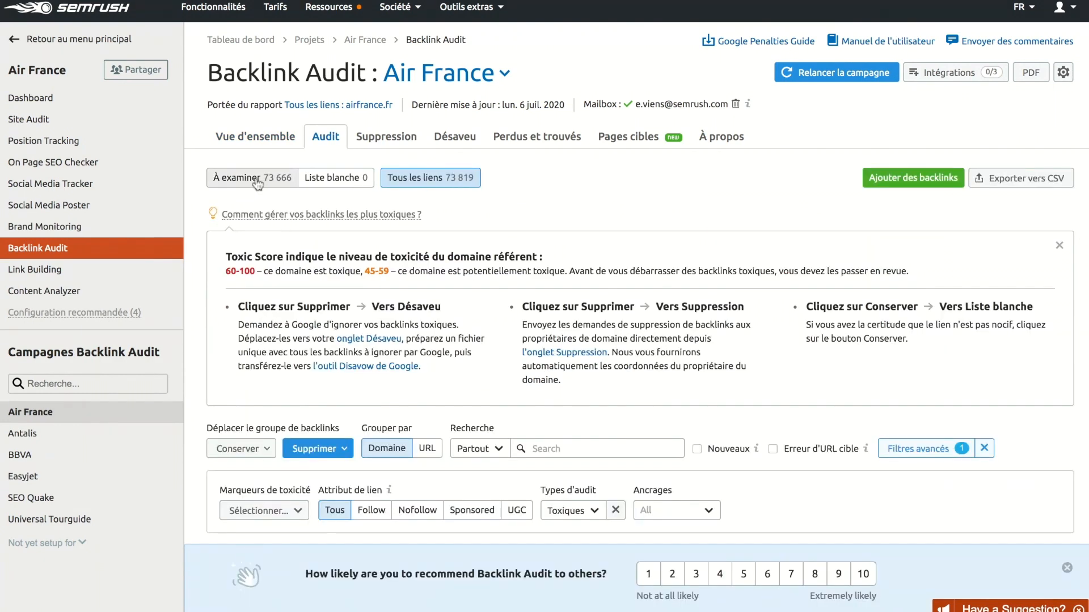
left_click(254, 180)
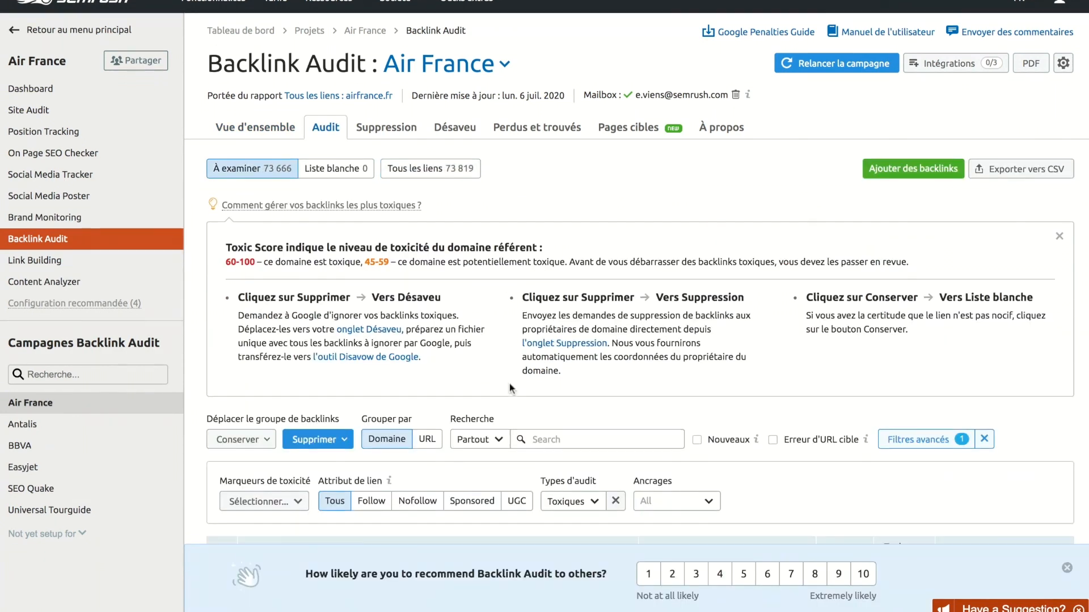
scroll(510, 385, "down", 6)
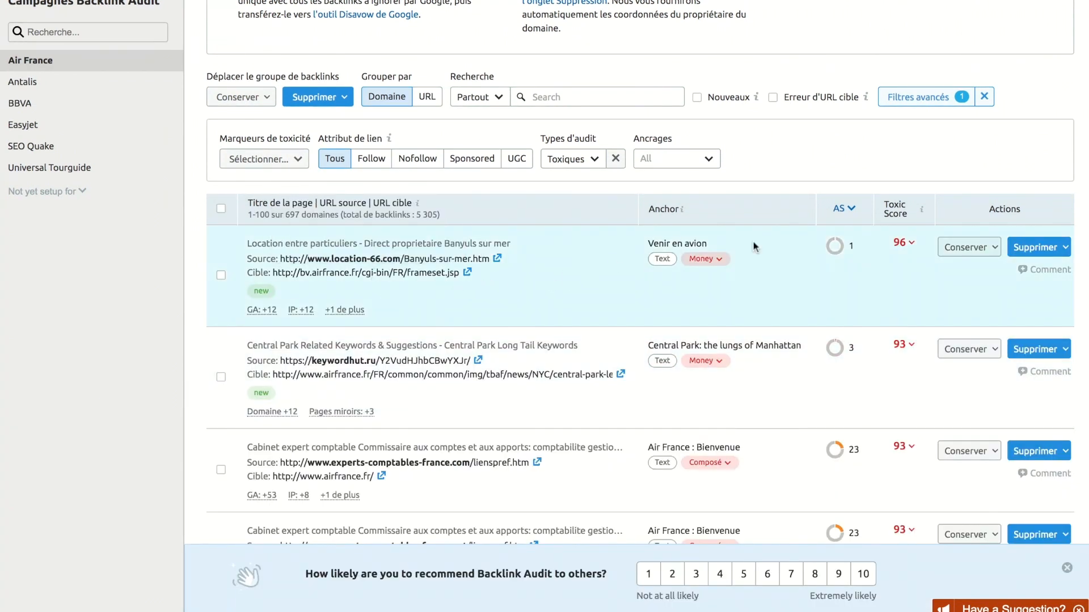
Show the toxicity markers behind the Toxic Score of the location-66.com backlink and open its Supprimer options.
left_click(905, 248)
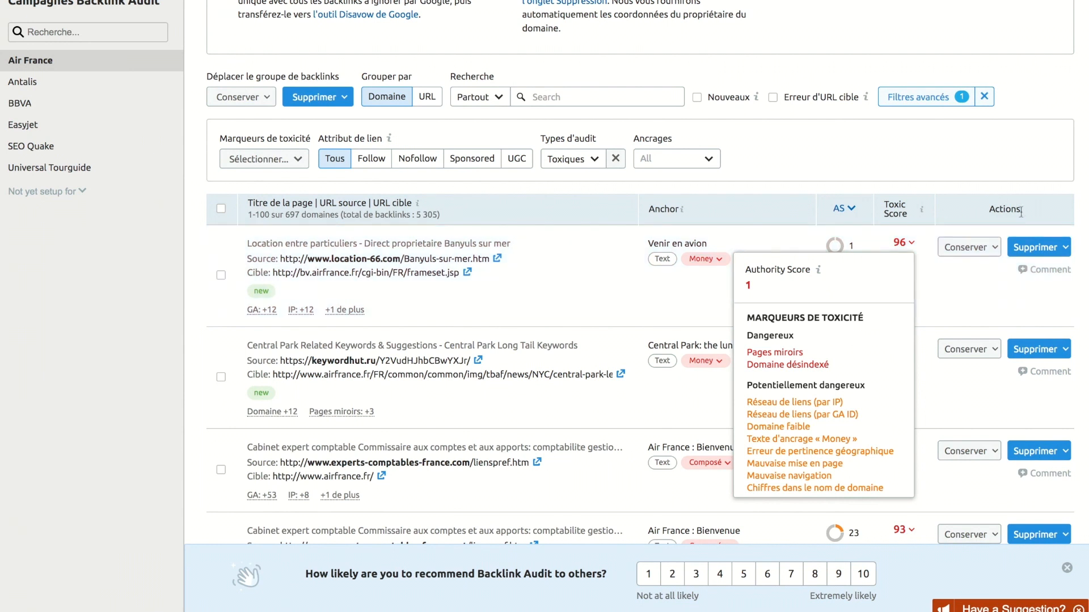
left_click(1034, 247)
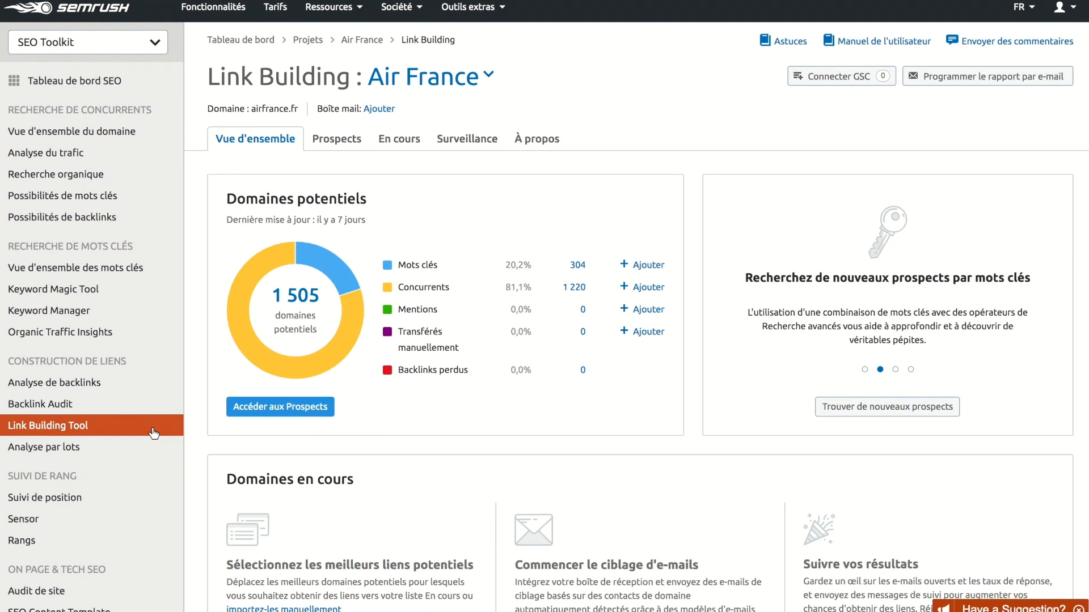
Open the prospects of Air France's Link Building Tool from its potential domains overview.
left_click(297, 409)
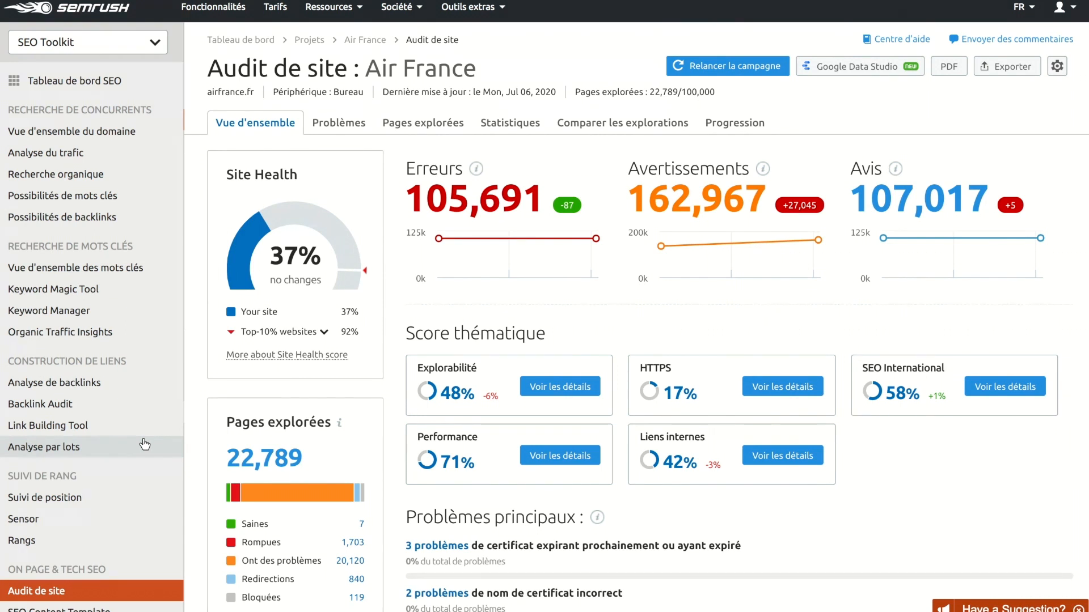
Open Air France's Audit de site overview and check which site industries its Site Health can be benchmarked against.
left_click(125, 585)
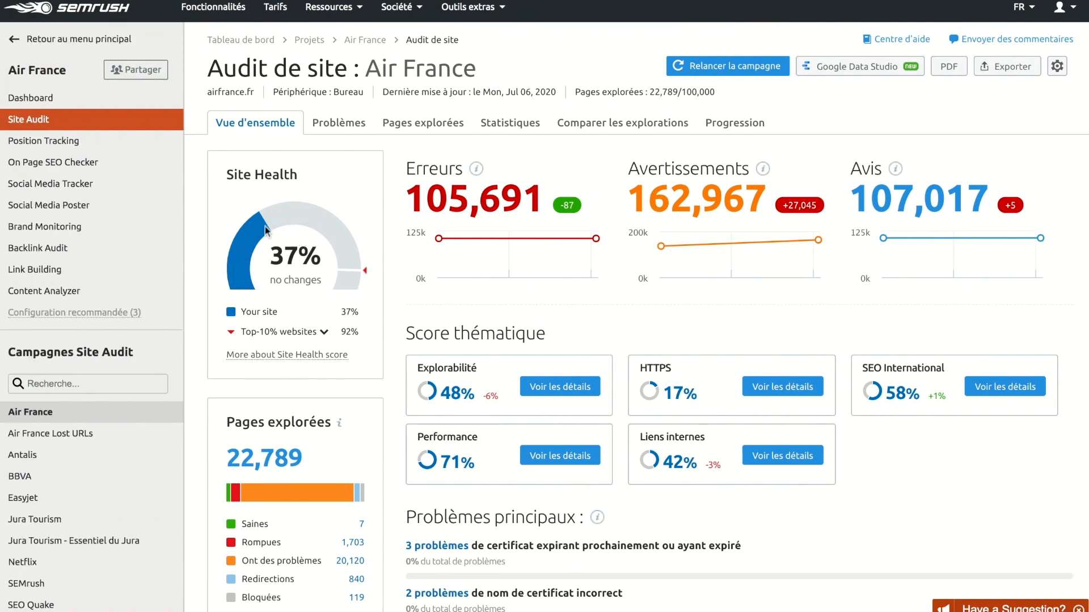
left_click(294, 339)
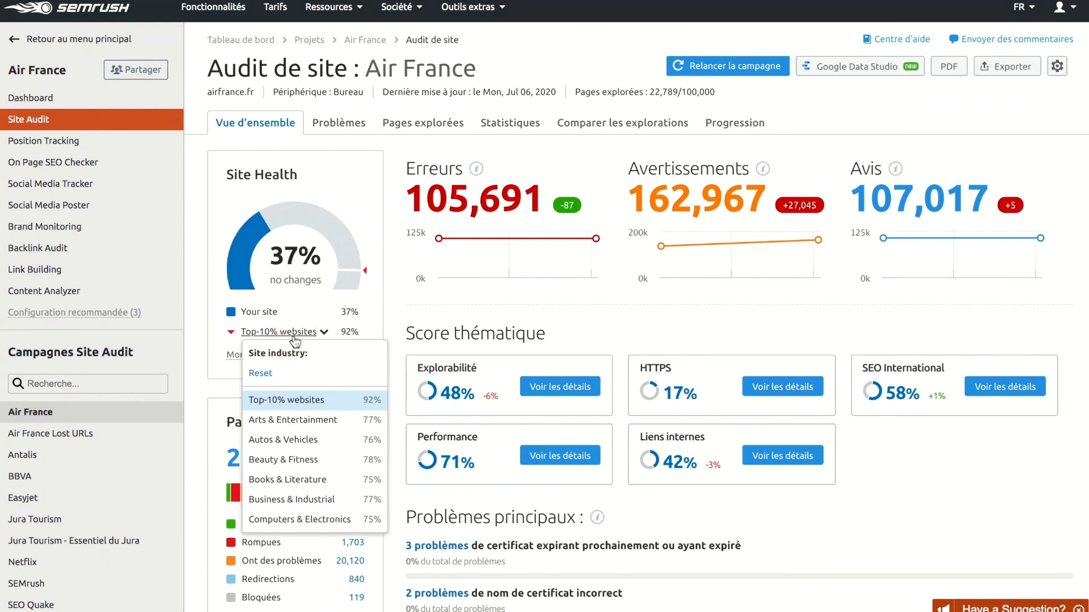
left_click(294, 339)
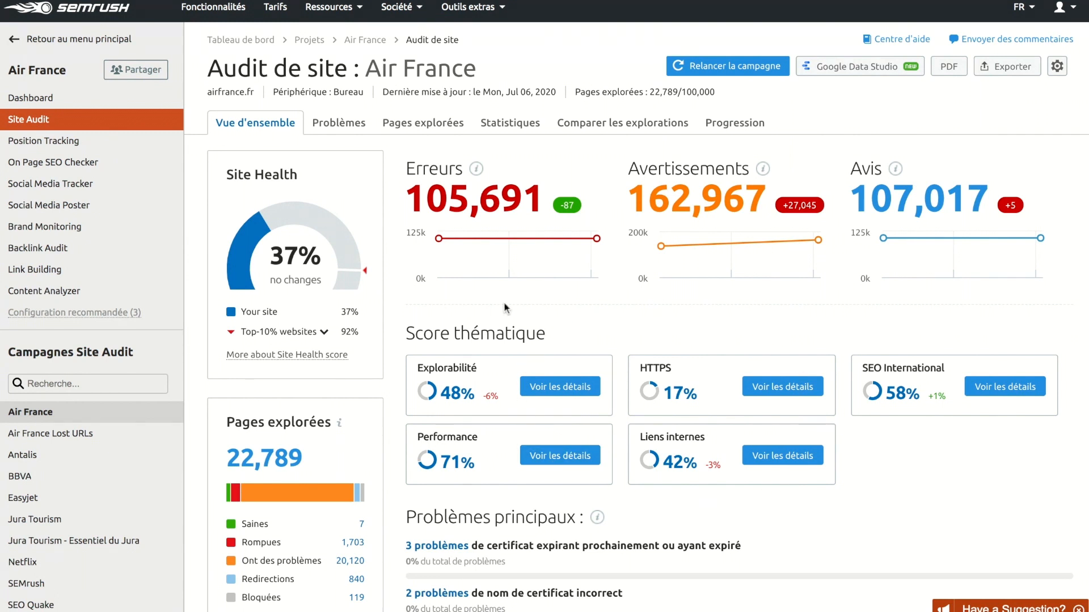
View the site audit's Problèmes report and read the explanation and correction for broken internal links.
left_click(343, 121)
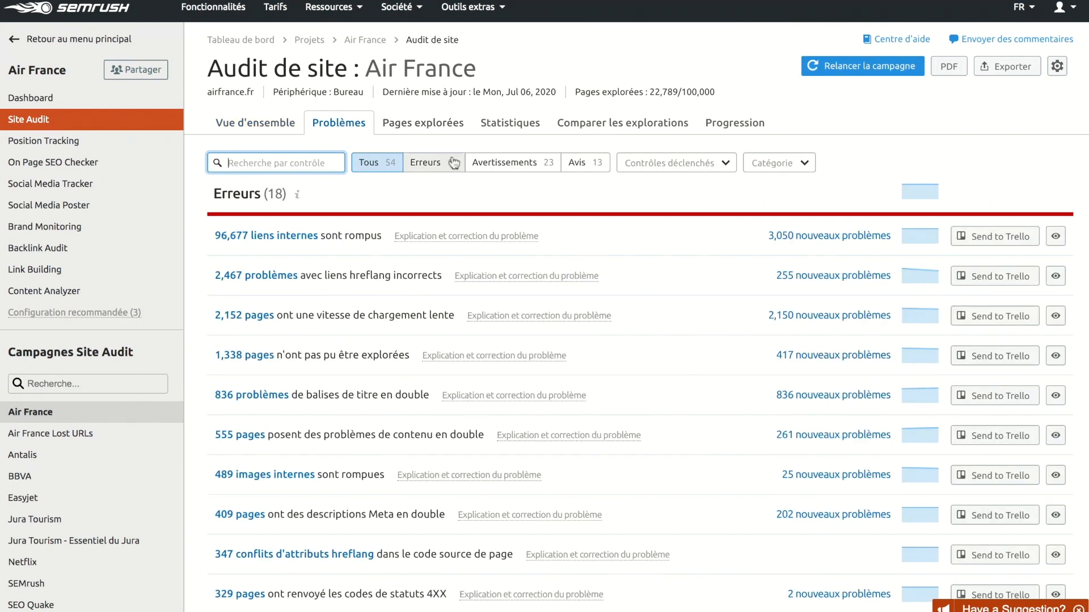
left_click(474, 238)
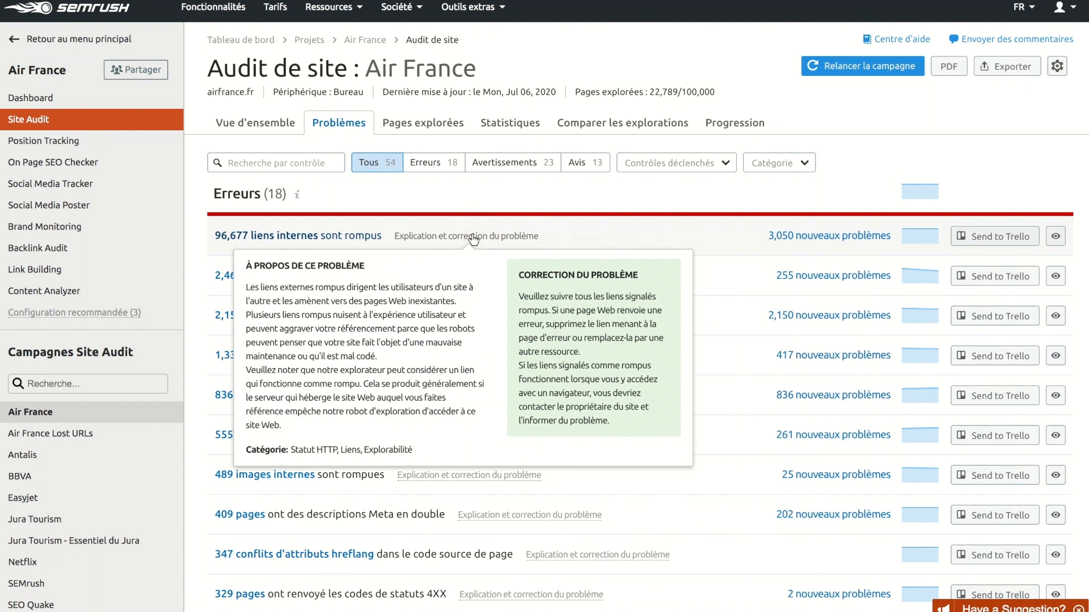
Review the site audit's Pages explorées list and view the Comparer les explorations report.
left_click(443, 126)
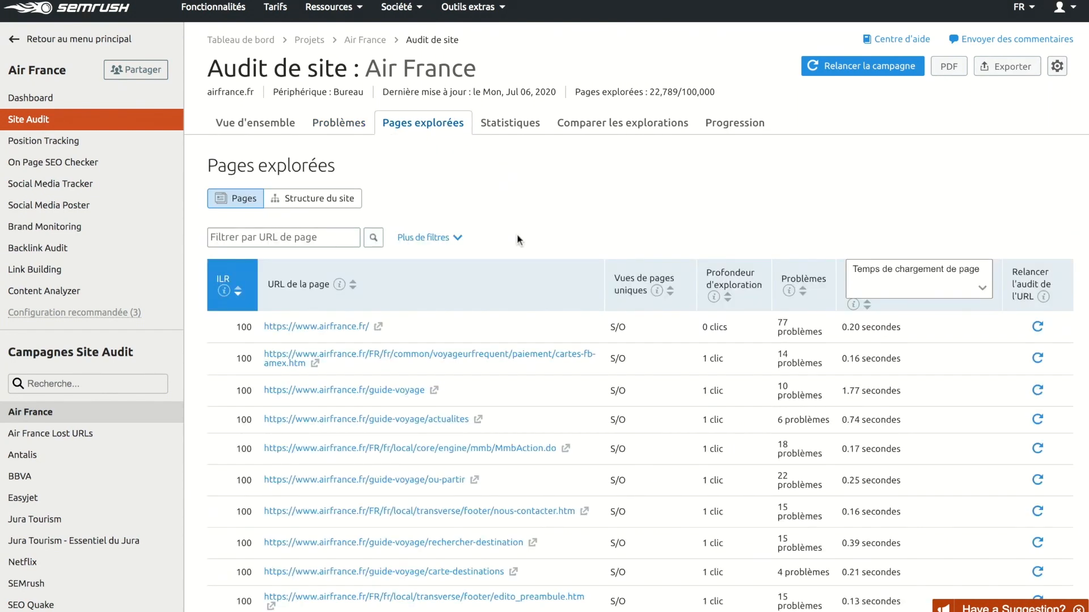
scroll(516, 234, "down", 2)
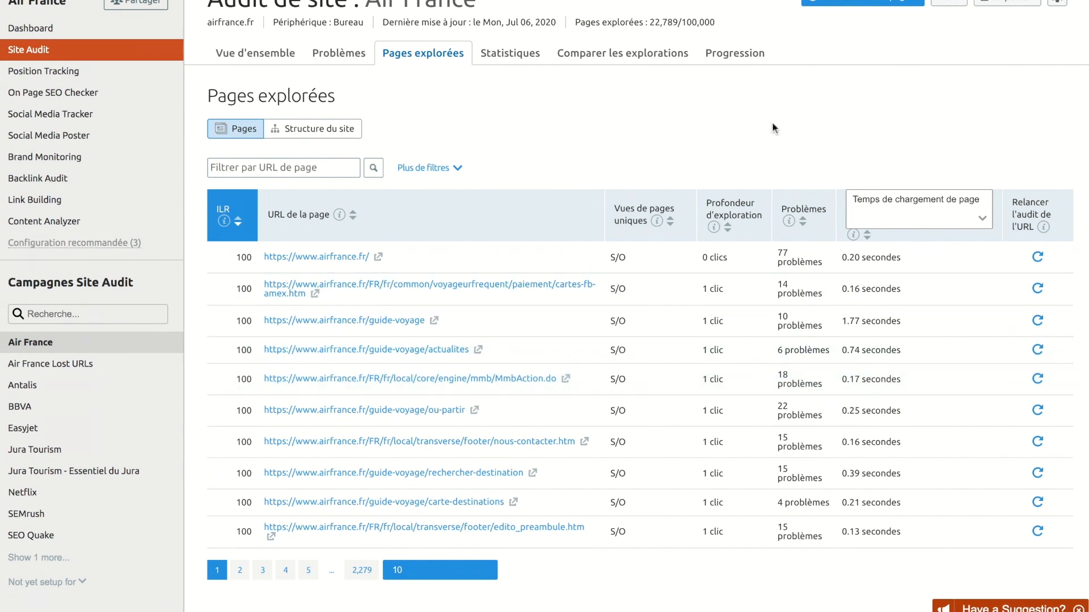
left_click(642, 57)
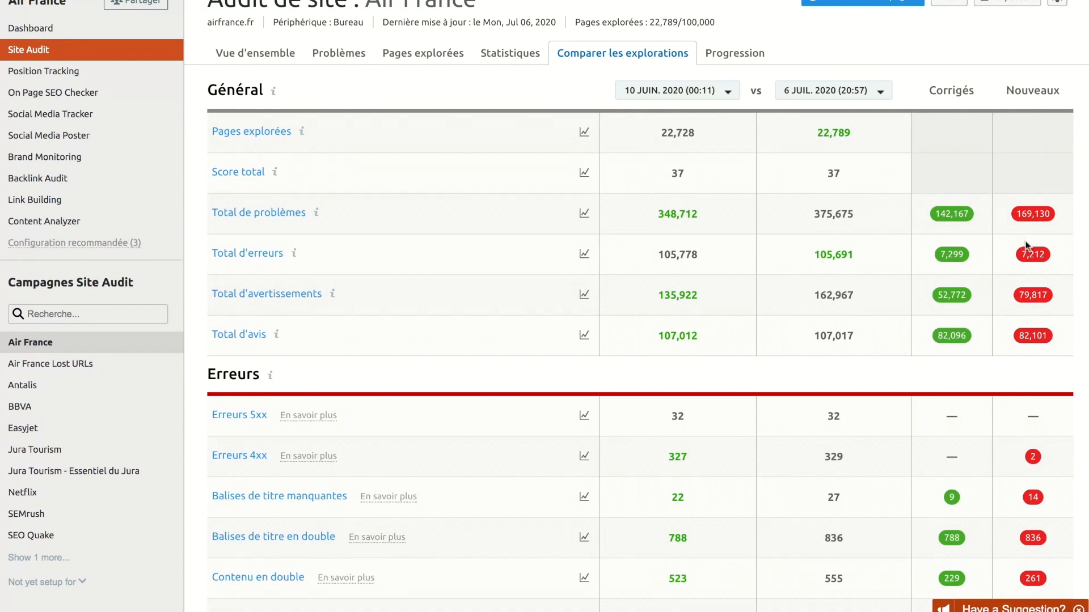
left_click(1055, 7)
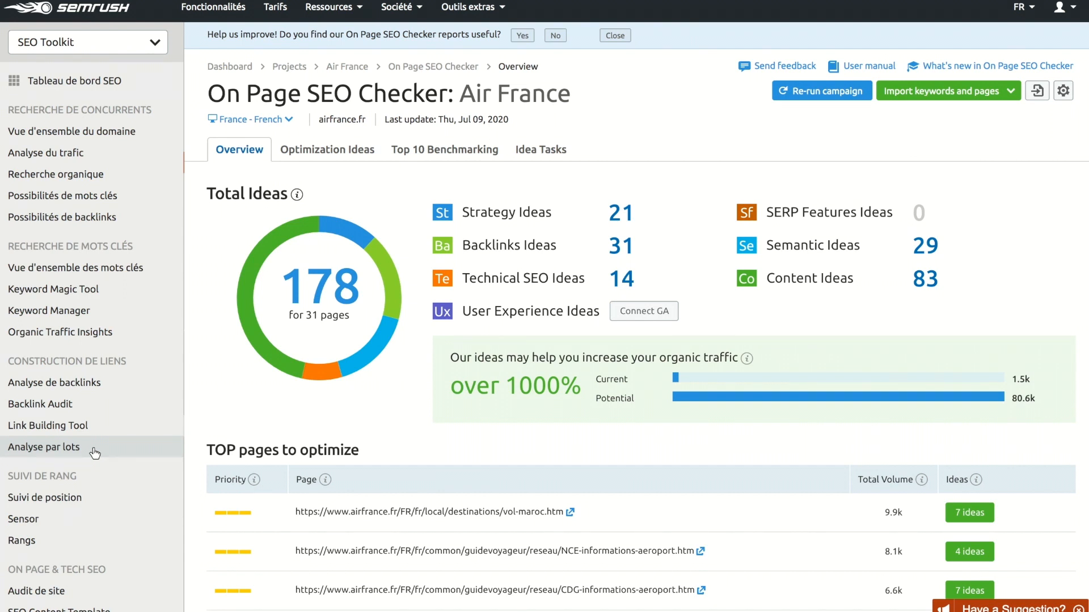
Open Air France's On Page SEO Checker and view the optimization ideas for the vol-maroc.htm page.
scroll(94, 454, "down", 2)
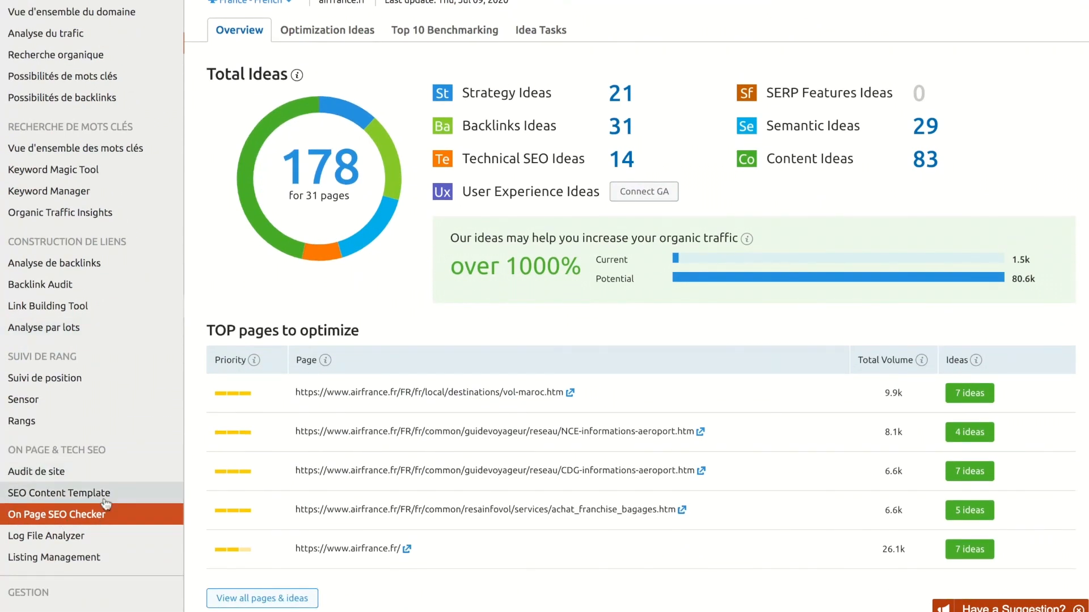
left_click(95, 517)
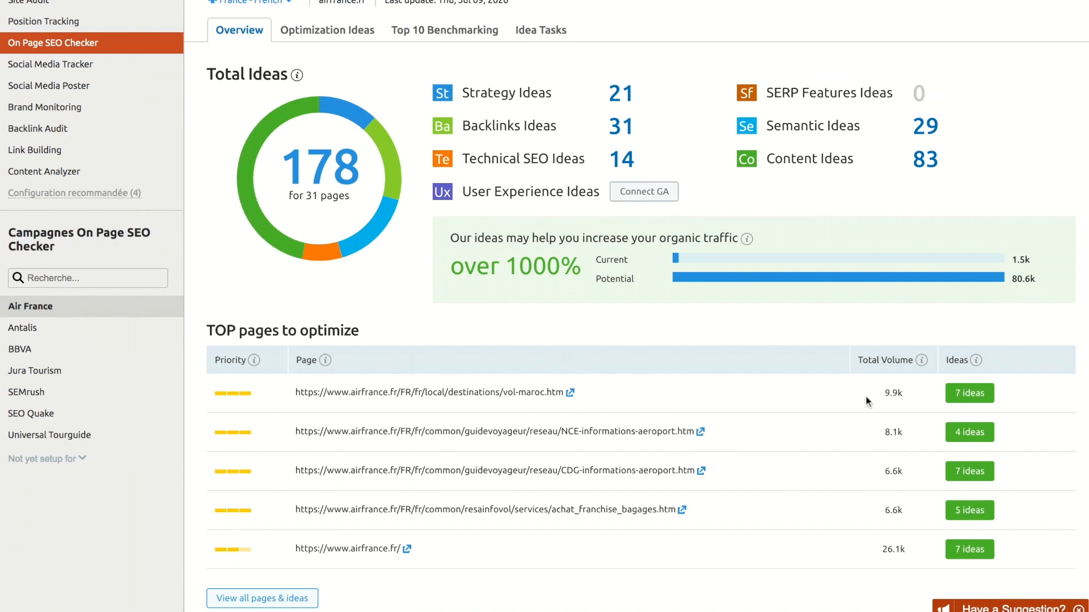
left_click(966, 397)
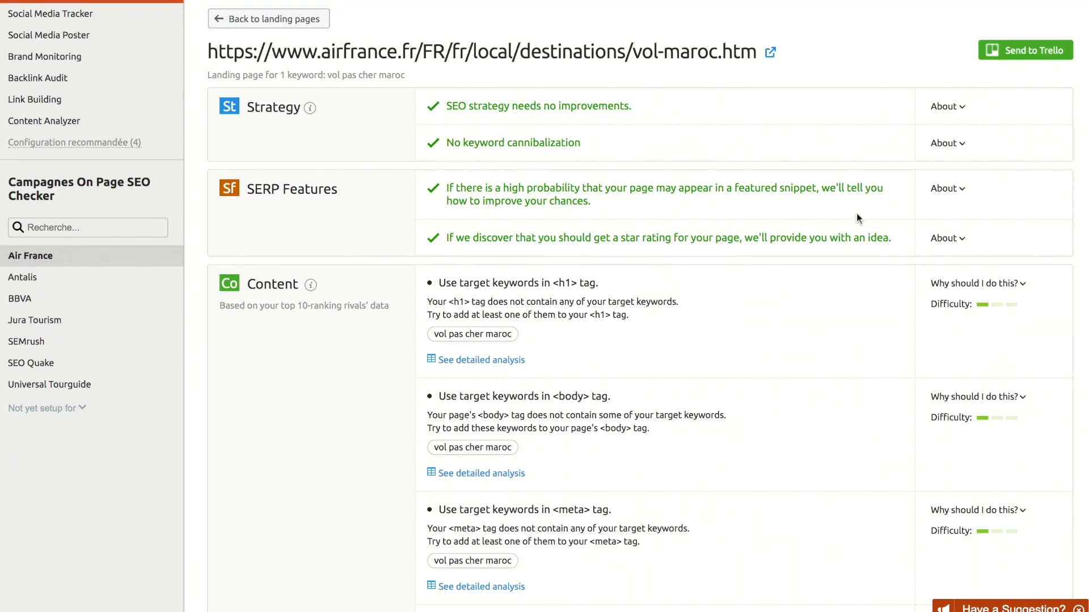
Read why target keywords belong in the h1 tag and review the Content, Semantic and Backlinks ideas for vol-maroc.htm.
left_click(957, 284)
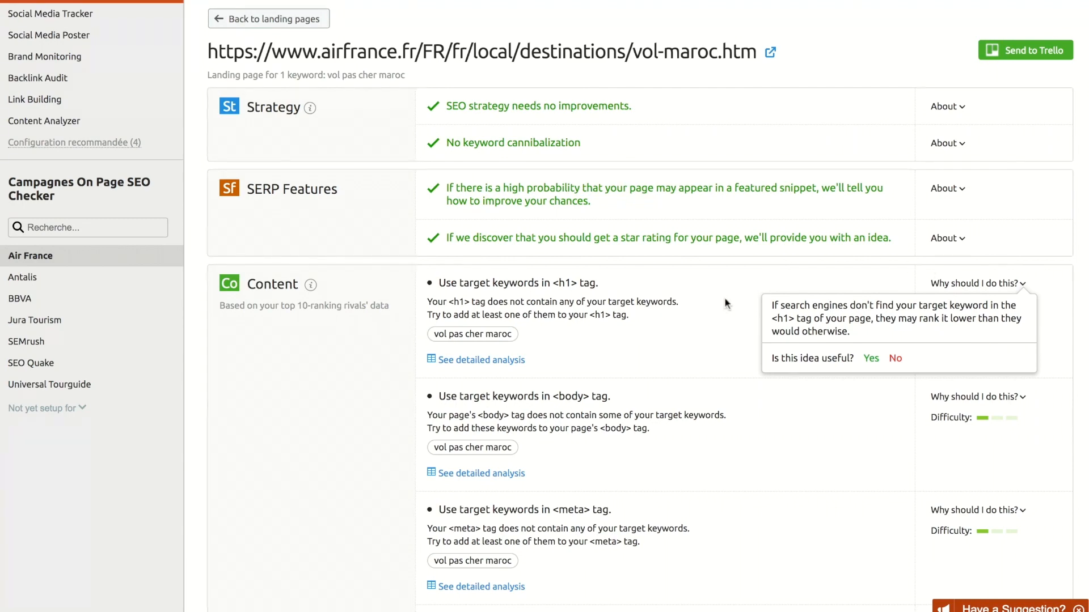
scroll(808, 491, "down", 10)
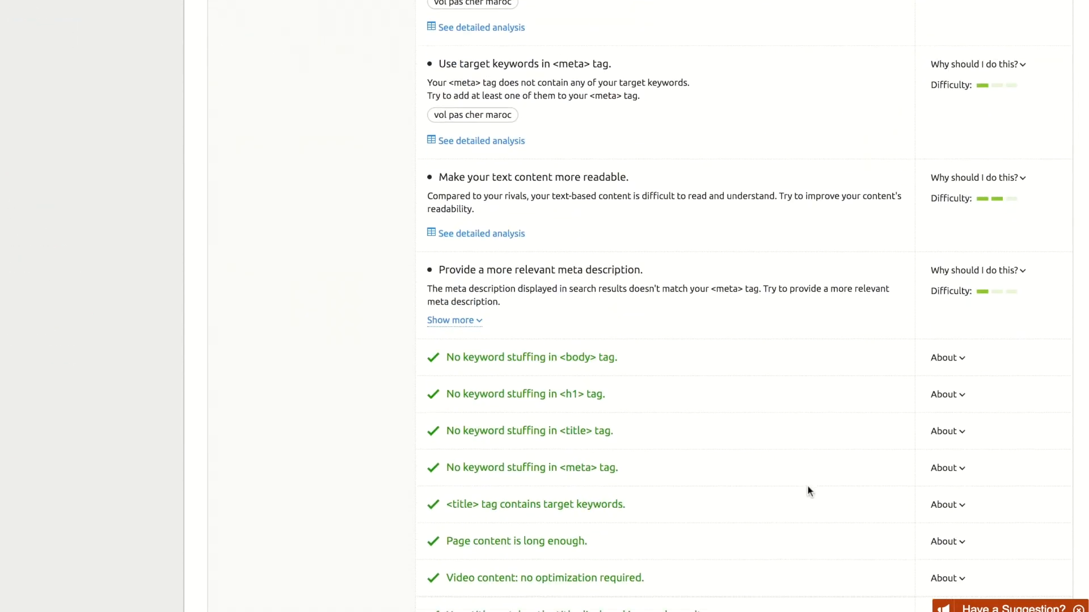
scroll(808, 490, "down", 3)
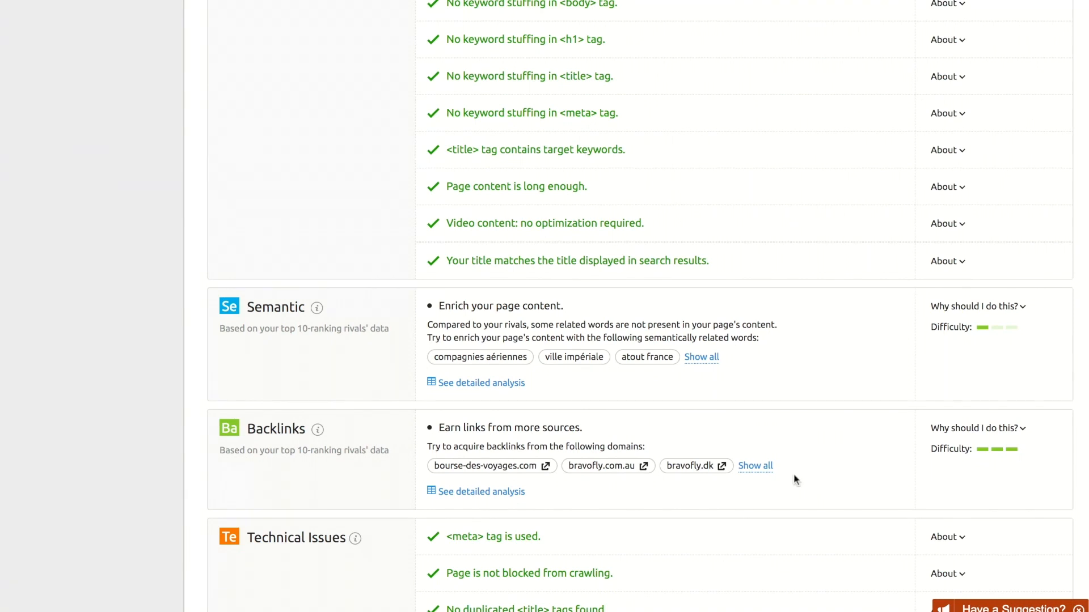
View the detailed Semantic analysis of vol-maroc.htm and open the options for importing keywords and pages.
left_click(505, 383)
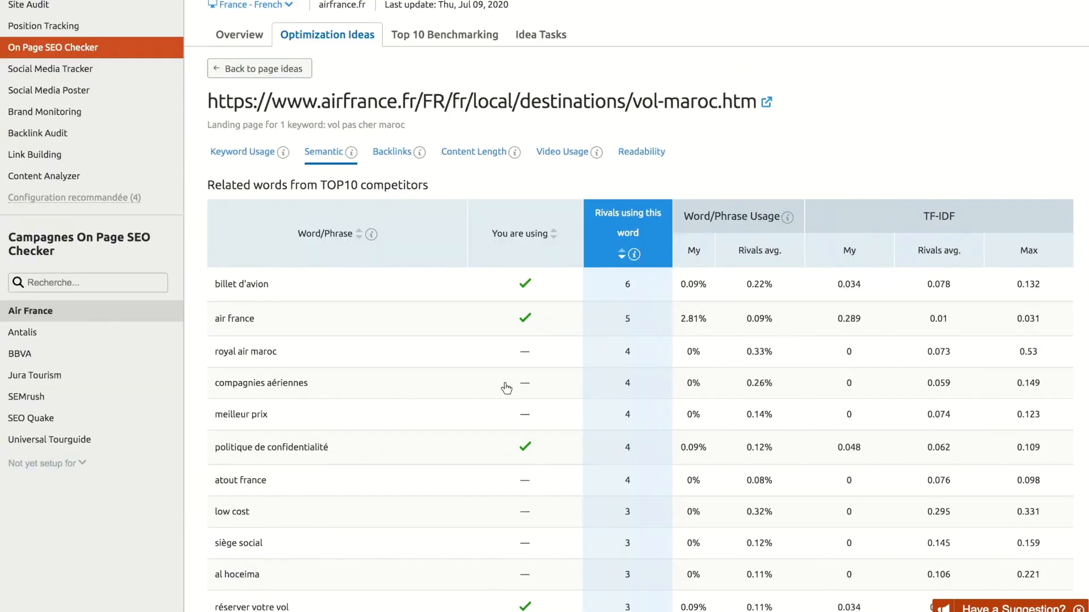
scroll(921, 199, "up", 2)
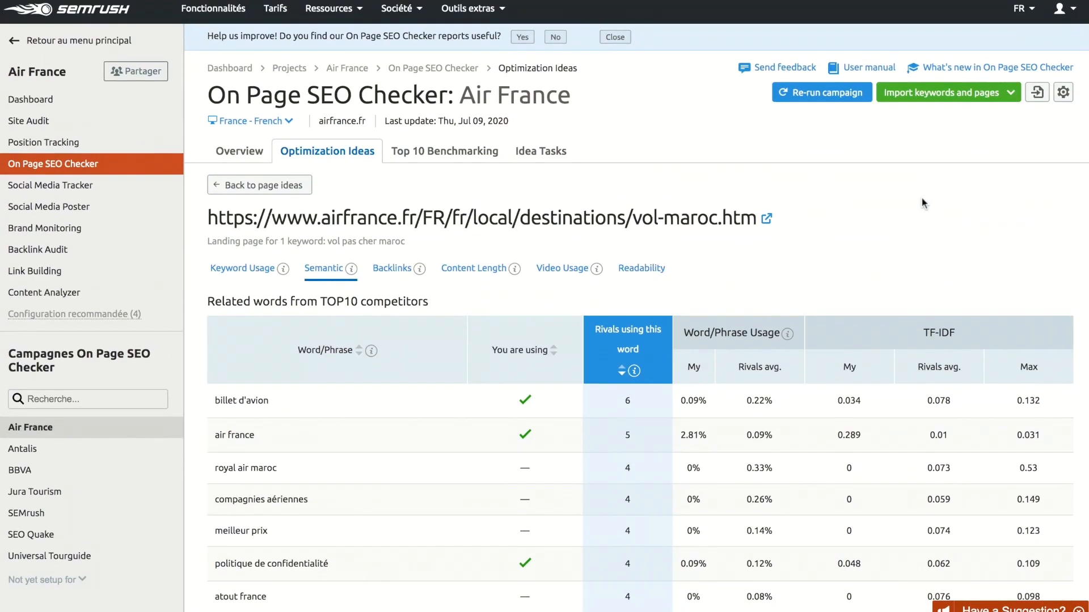
left_click(952, 98)
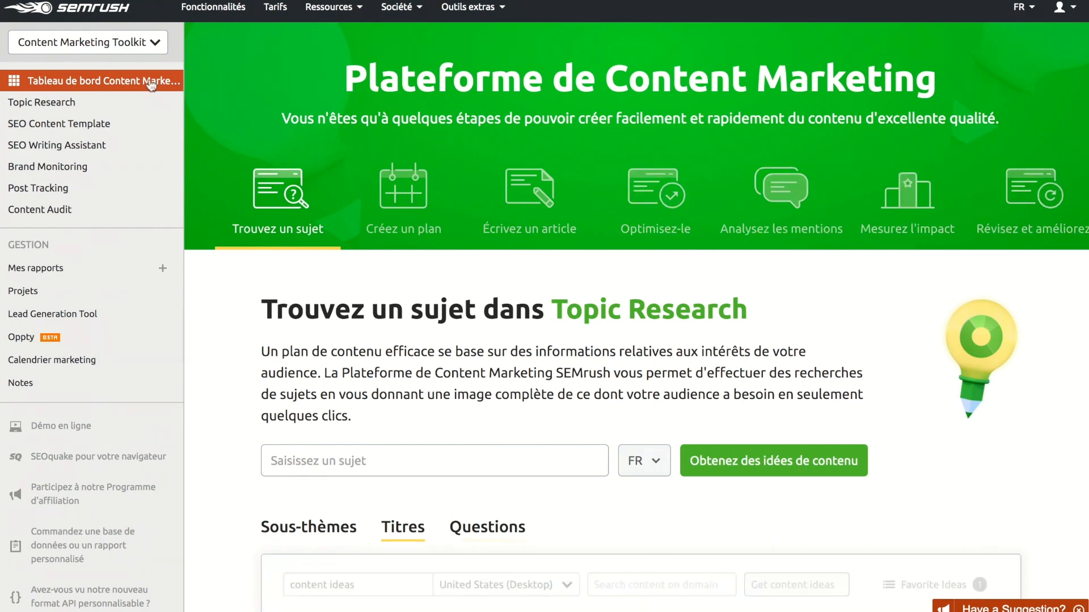
Open the Topic Research content ideas for the recent search "soldes" and examine them as a Carte mentale.
left_click(78, 108)
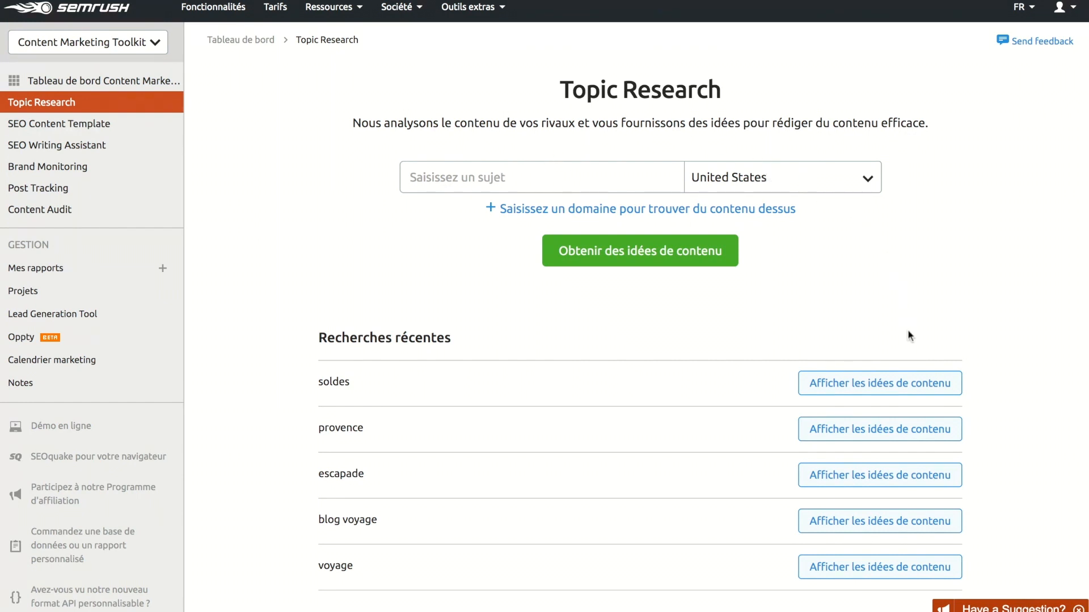
left_click(890, 387)
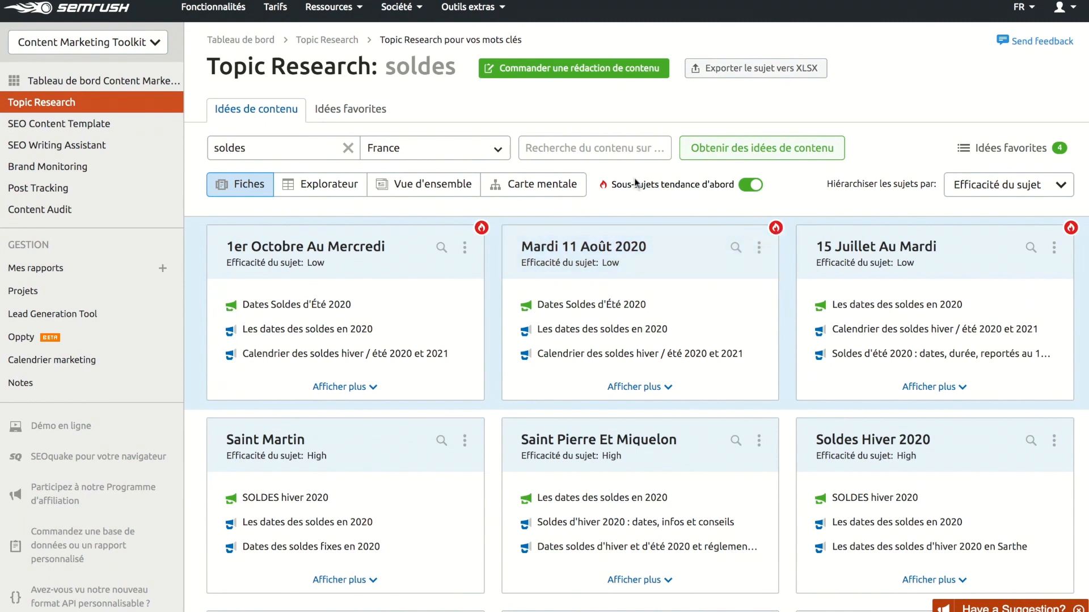
left_click(563, 185)
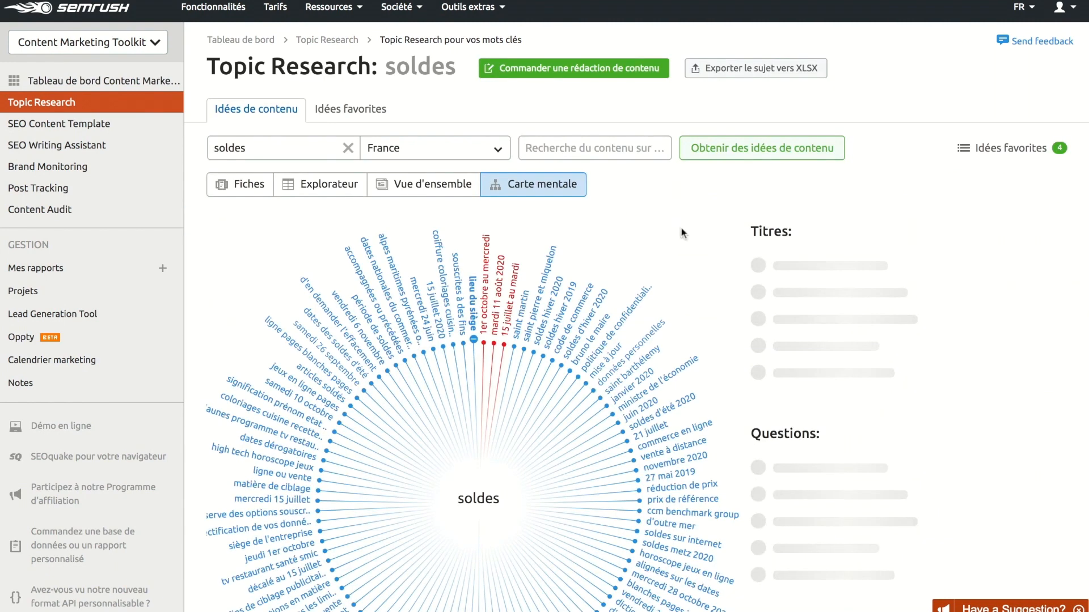
scroll(683, 279, "down", 2)
scroll(684, 278, "down", 1)
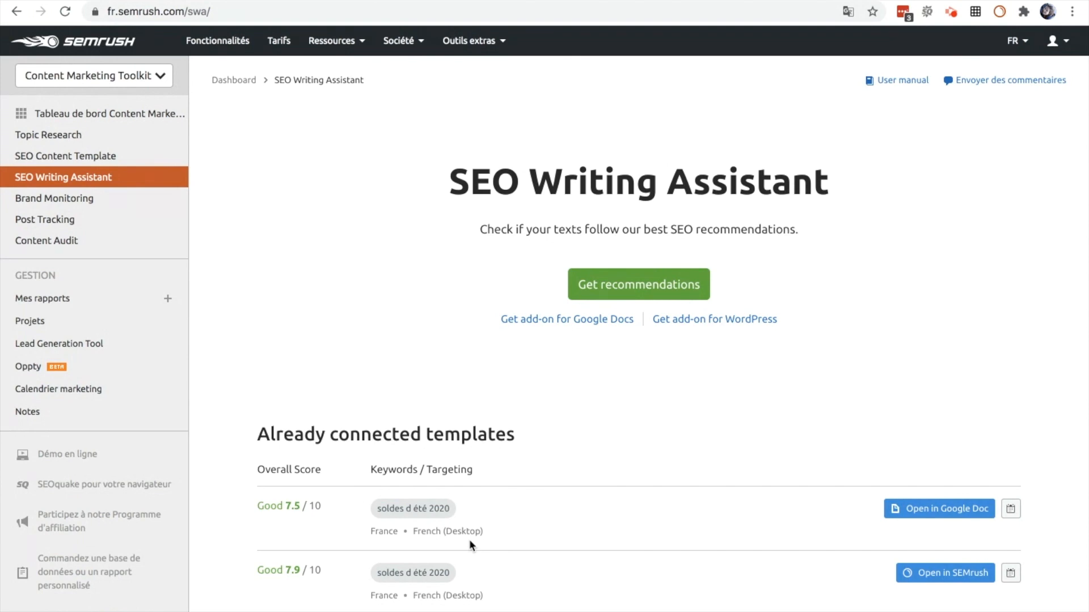
Open the first connected "soldes d été 2020" template in Google Docs and show the SEMrush SEO Writing Assistant add-on.
left_click(908, 510)
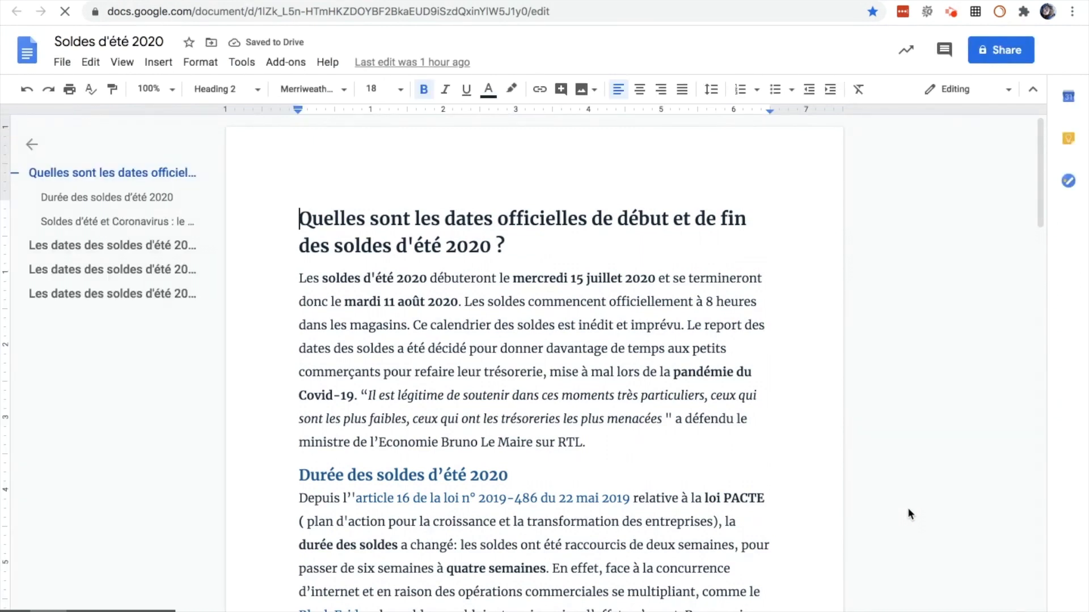
left_click(287, 64)
mouse_move(346, 127)
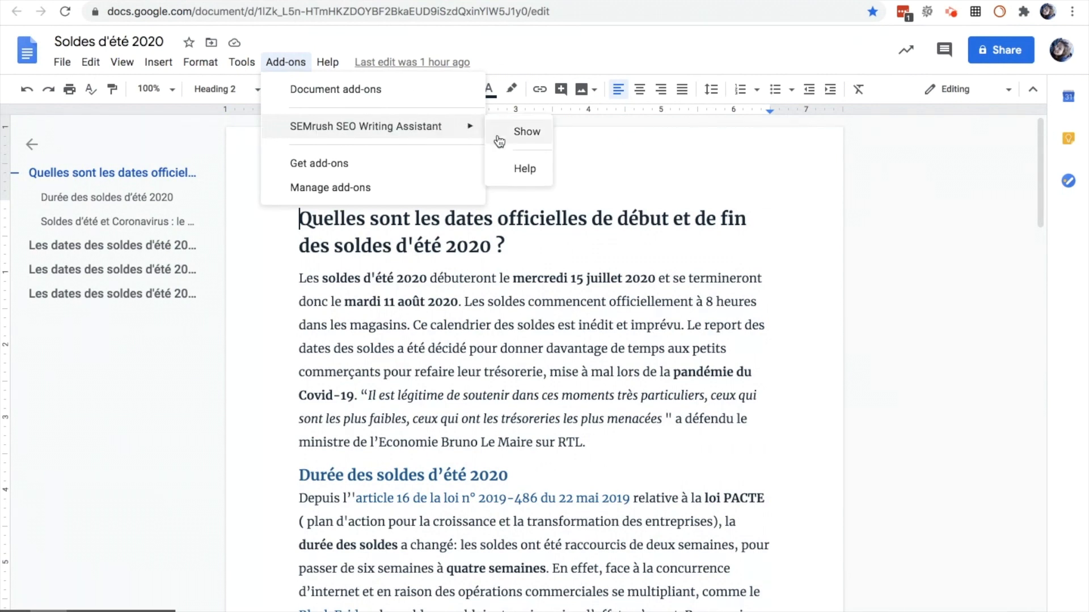
left_click(516, 131)
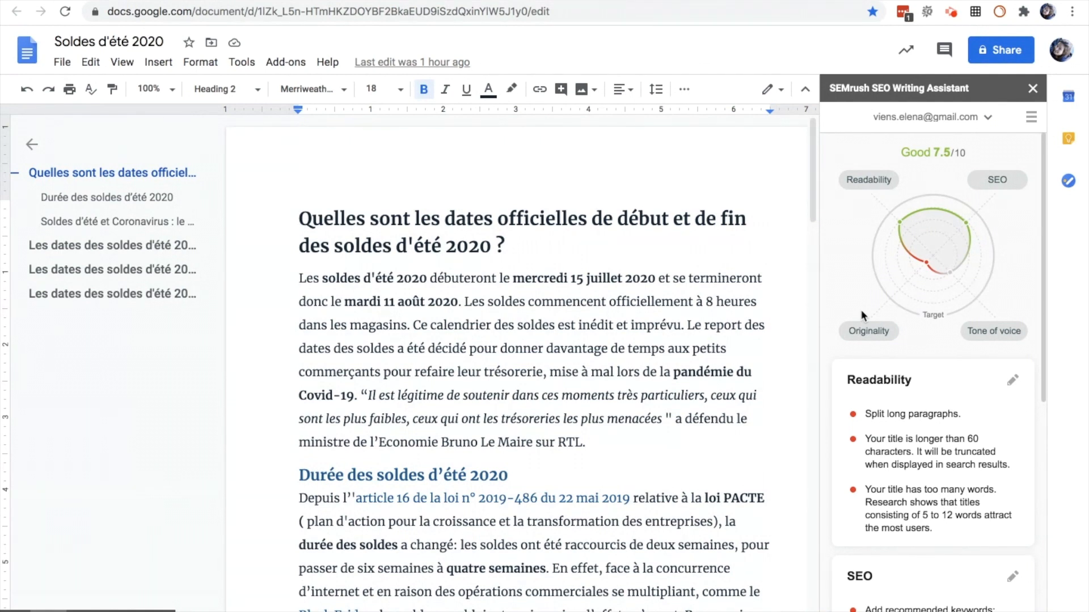
View the SEO section of the SEO Writing Assistant and review its target and recommended keywords.
left_click(984, 180)
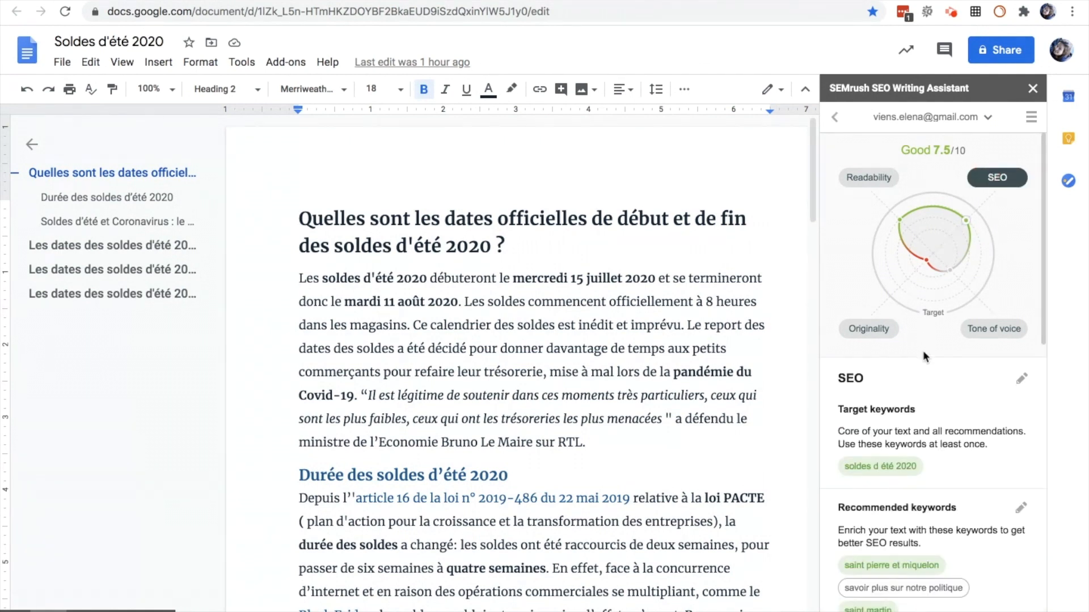
scroll(923, 350, "down", 2)
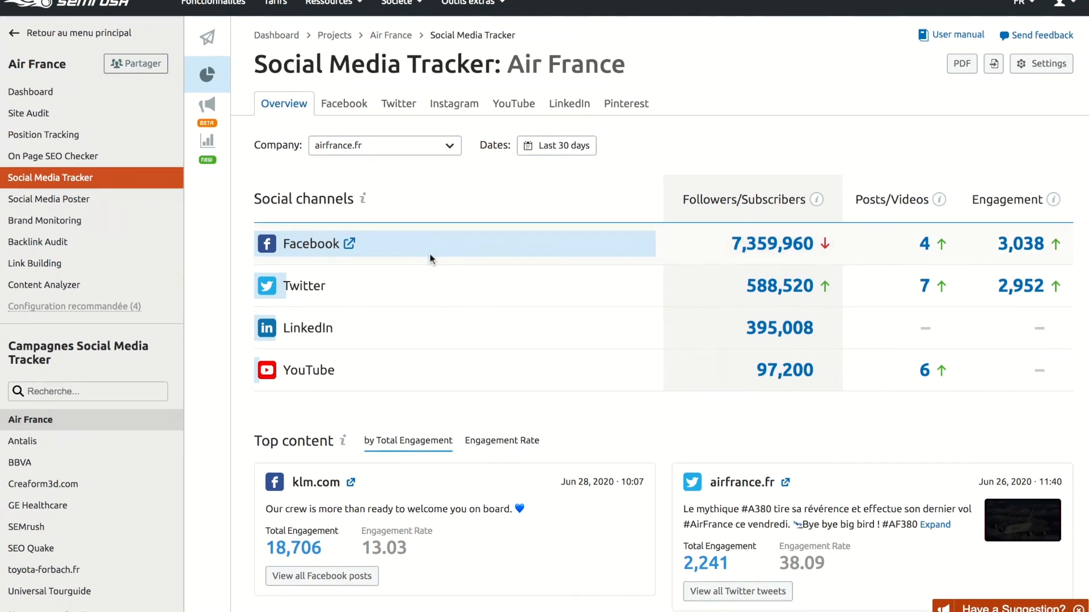
Review the social channels, top content and competitor comparison in Air France's Social Media Tracker overview.
scroll(430, 258, "down", 2)
scroll(429, 258, "down", 1)
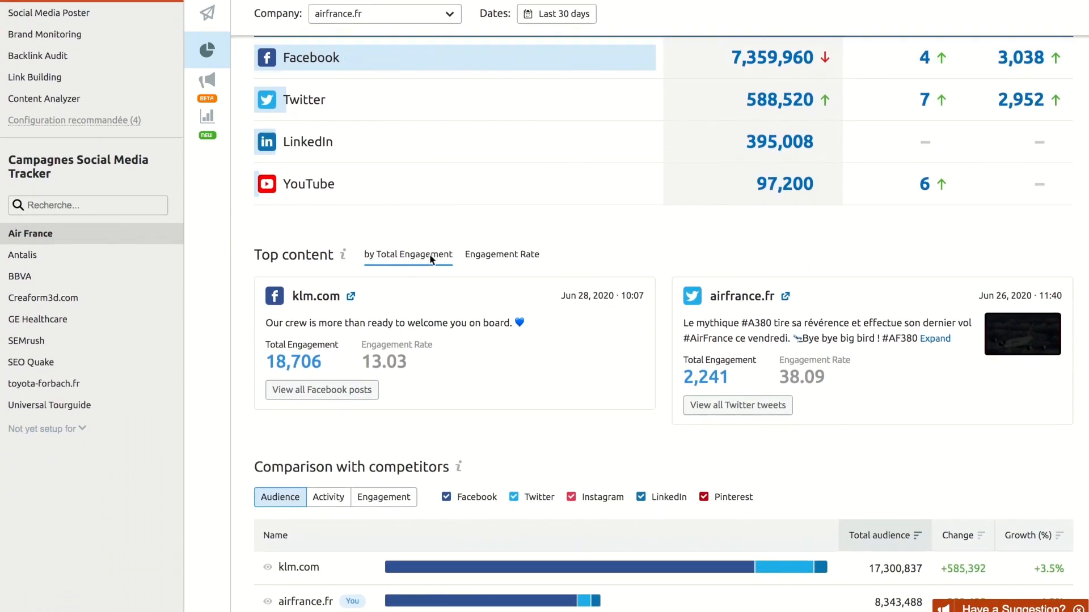
Review Air France's Facebook posts and Activity statistics in the Social Media Tracker, including post types and their performance.
scroll(430, 260, "down", 3)
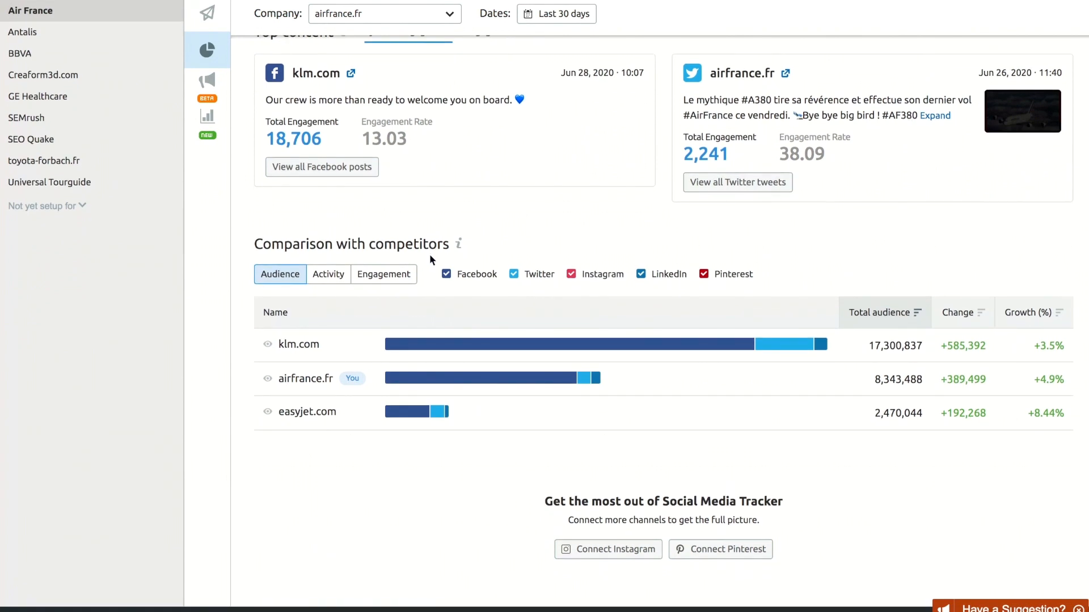
scroll(429, 254, "up", 6)
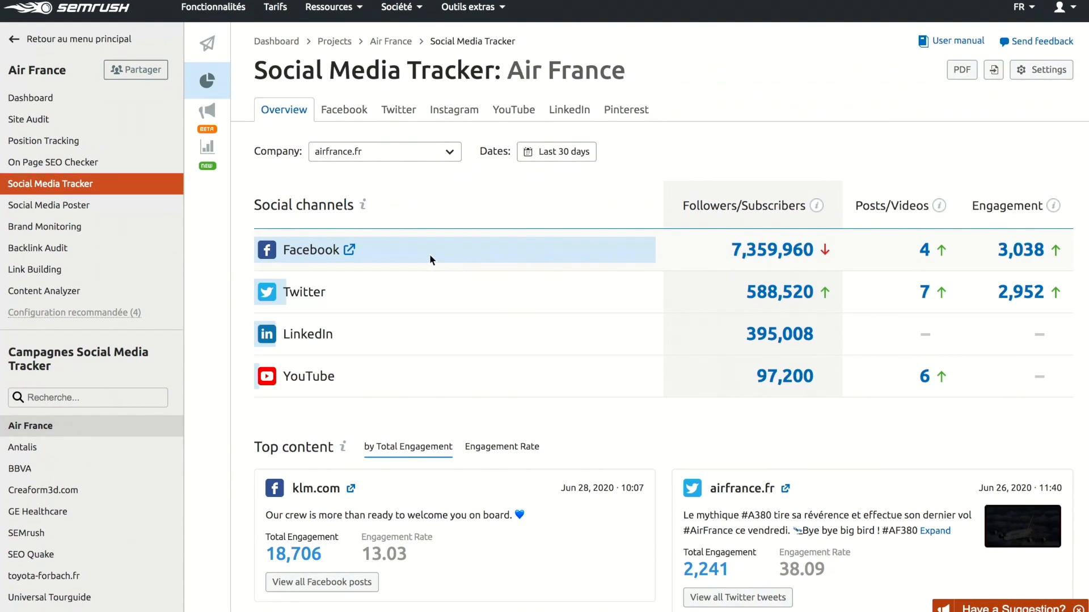
left_click(355, 116)
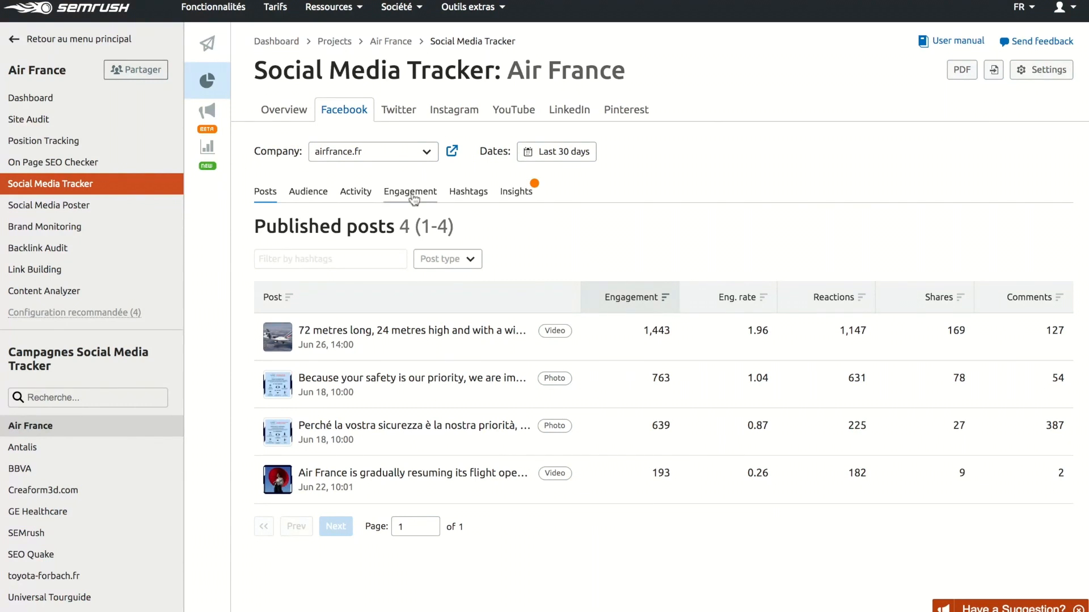
left_click(358, 195)
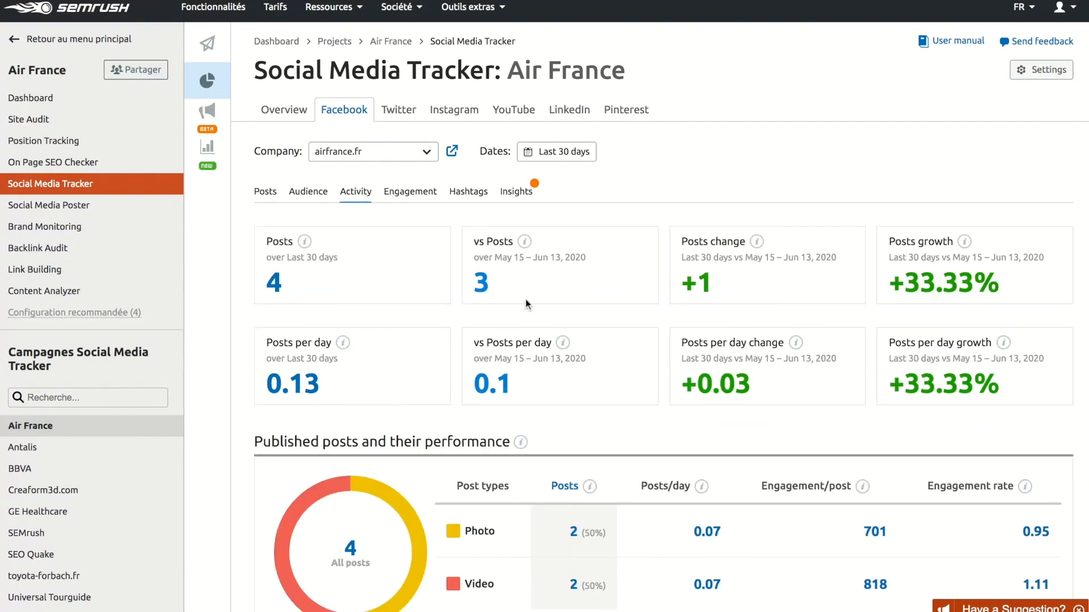
scroll(526, 331, "down", 2)
scroll(526, 331, "down", 1)
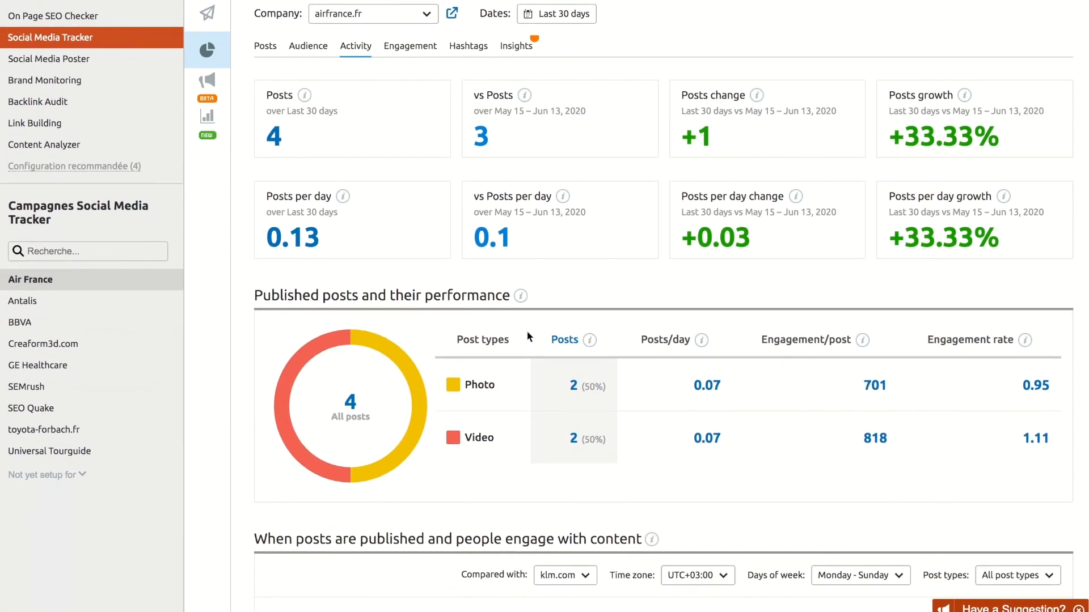
scroll(527, 337, "down", 5)
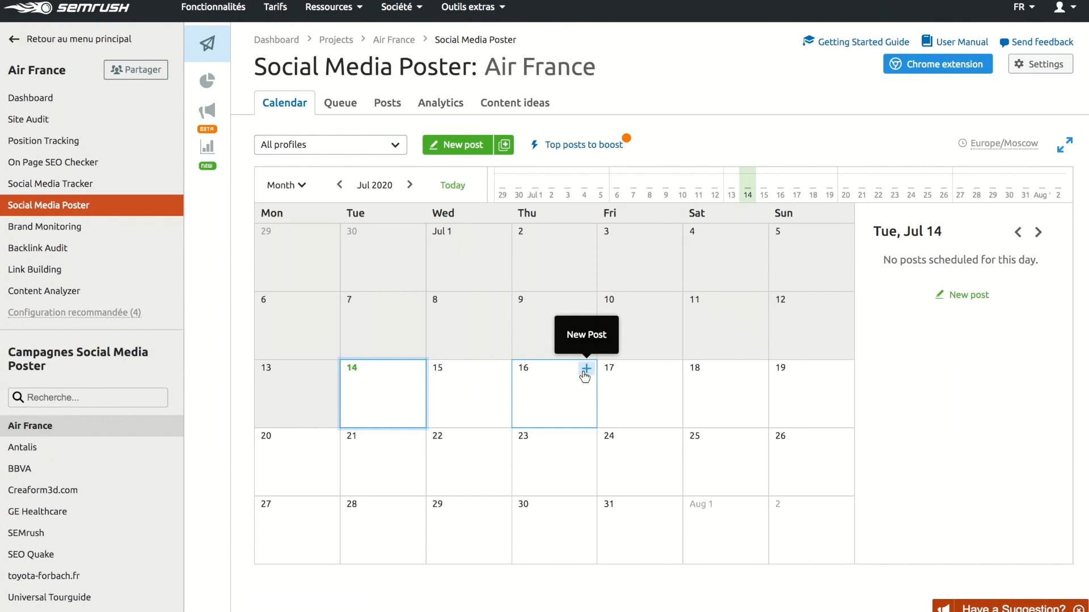
Start a new post for Thursday, July 16 in Air France's Social Media Poster calendar.
left_click(586, 369)
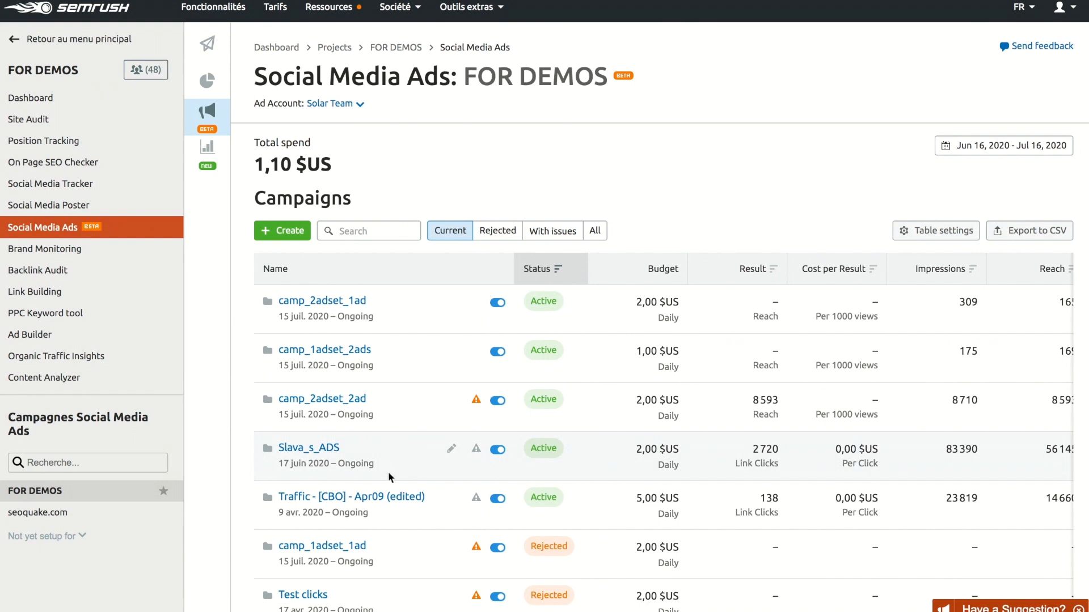
Check the warnings of the fourth campaign in Social Media Ads, and start a new campaign to view its ad set placement options.
mouse_move(476, 451)
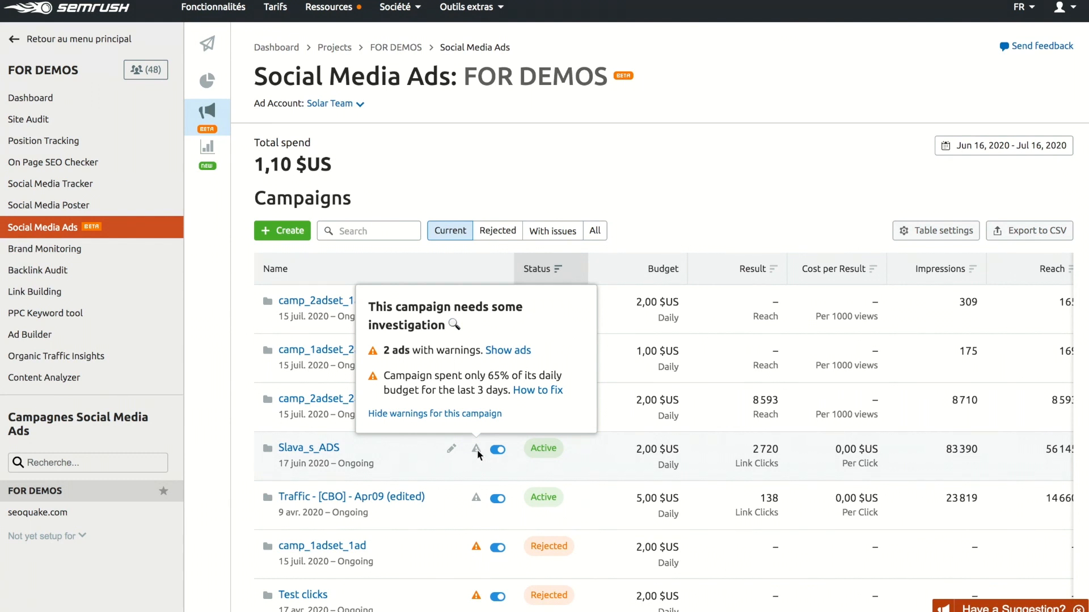
left_click(290, 231)
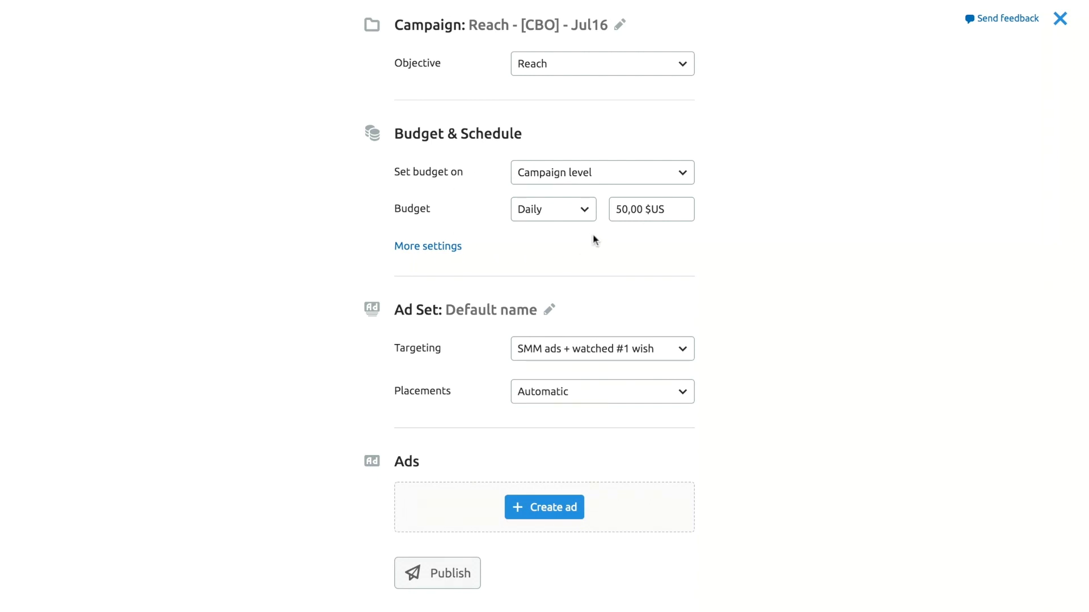
left_click(576, 393)
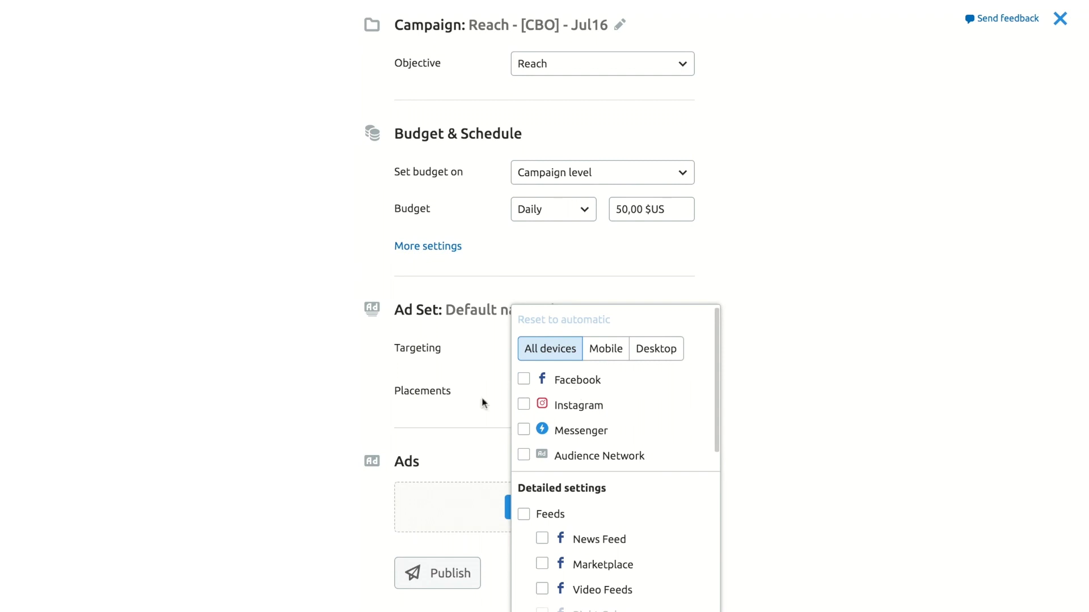
left_click(464, 411)
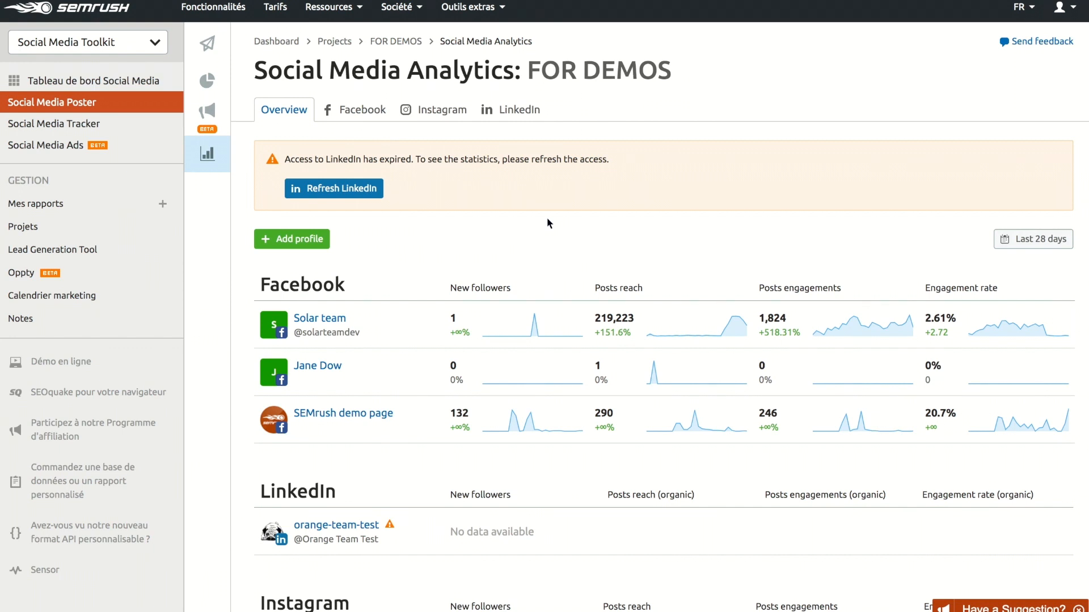
Open the SEMrush demo page's Facebook profile in Social Media Analytics and review its Audience and Page likes reports.
mouse_move(209, 156)
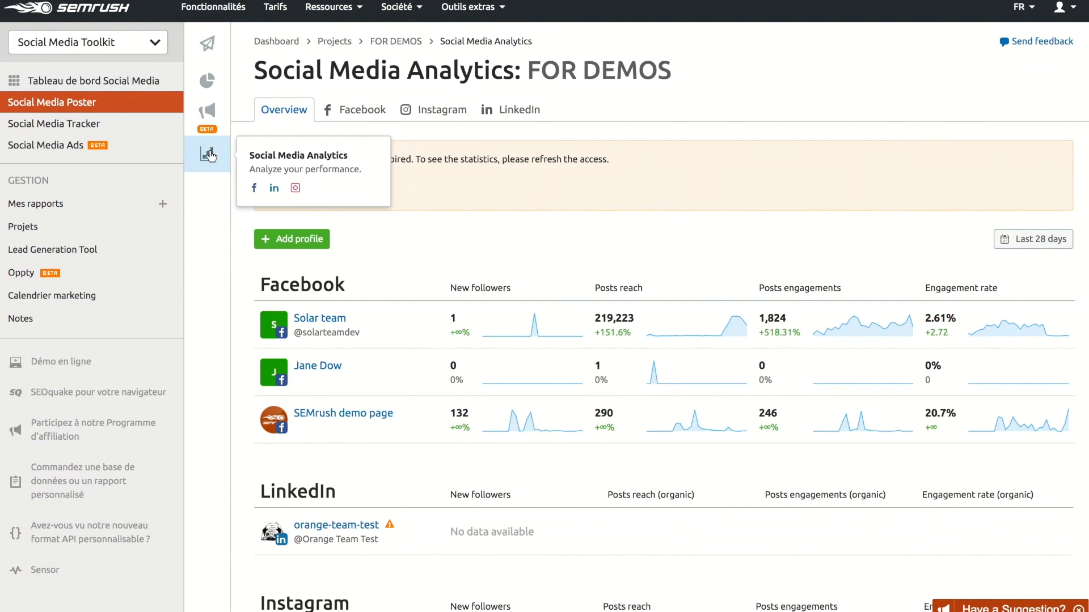
left_click(372, 421)
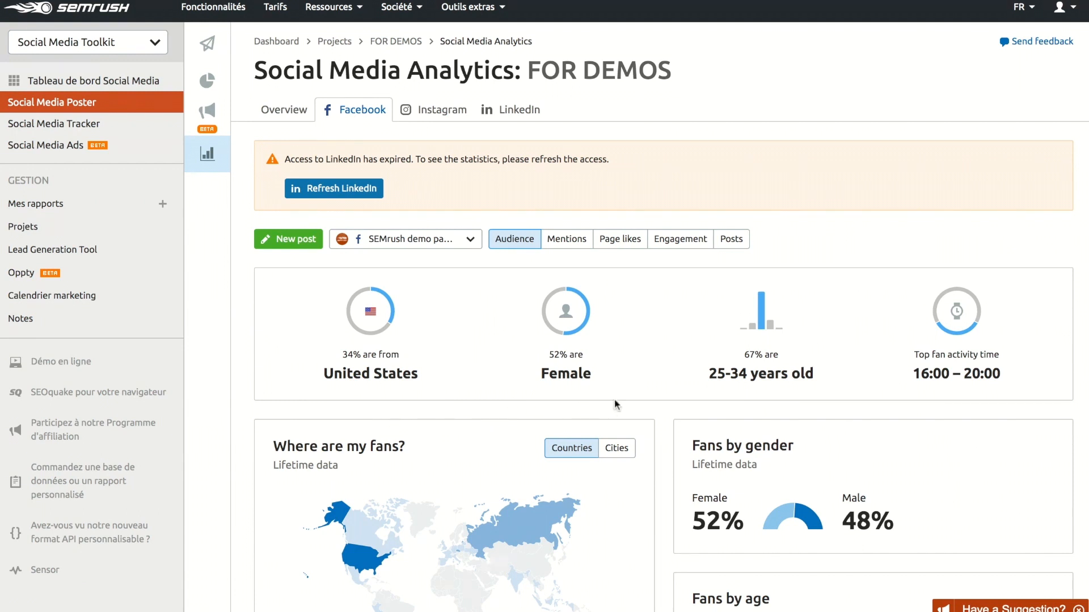
scroll(615, 404, "down", 5)
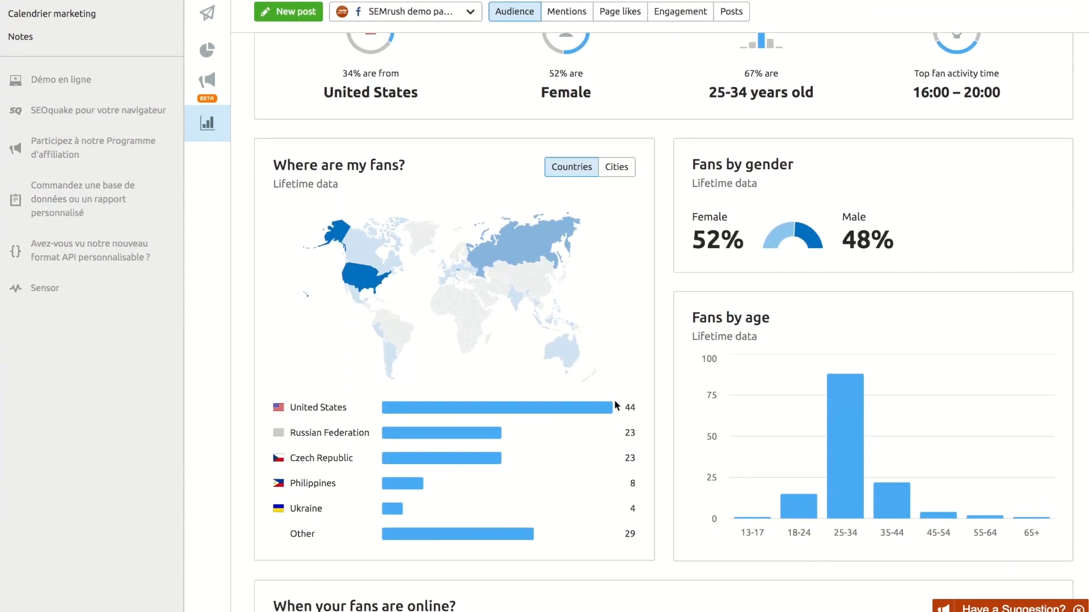
scroll(615, 405, "down", 5)
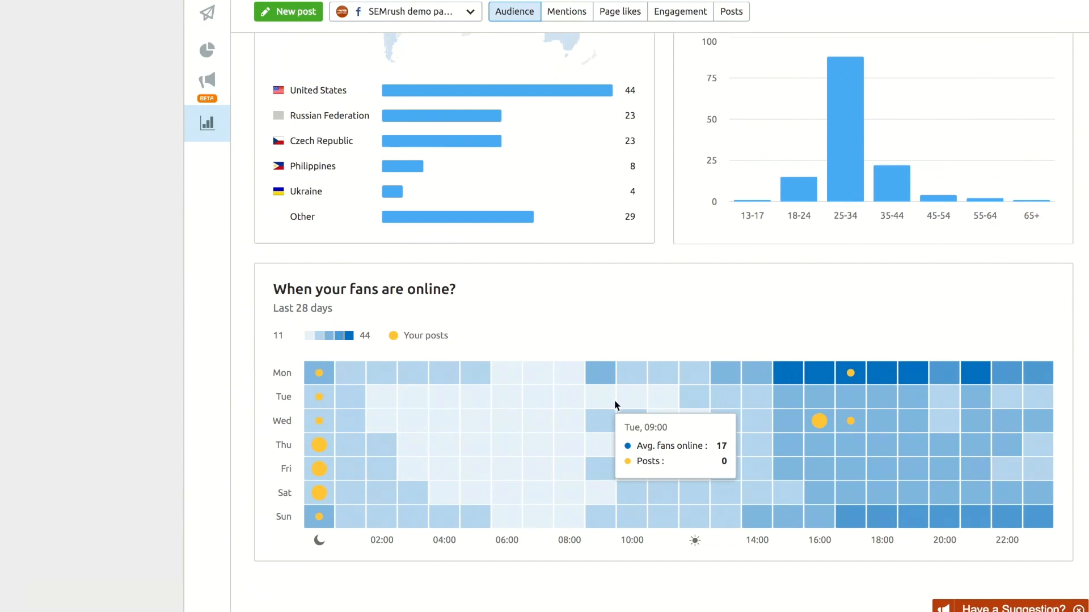
scroll(614, 400, "up", 10)
left_click(627, 239)
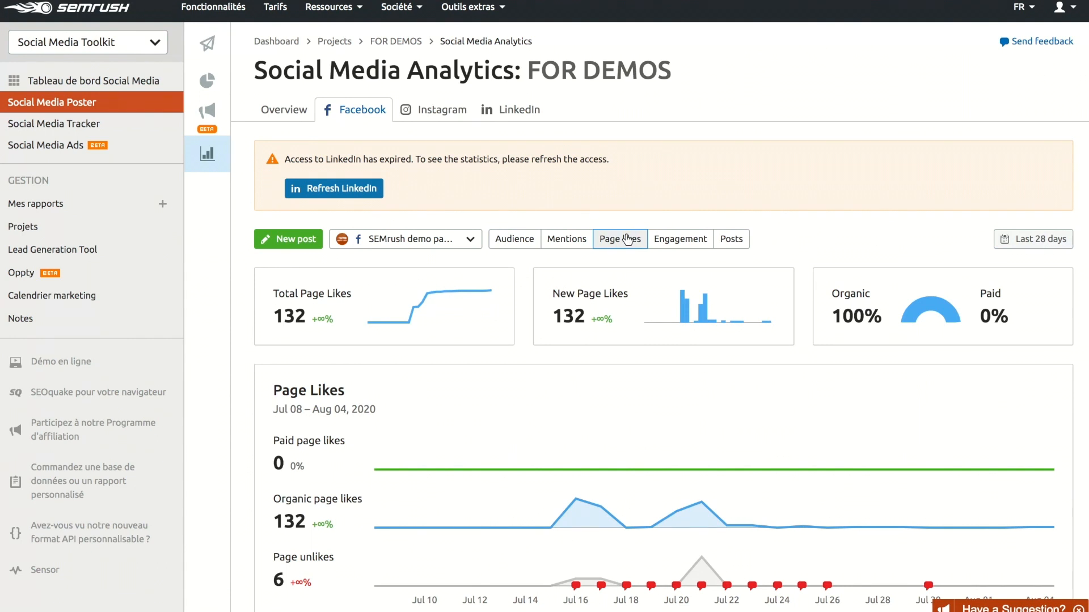
scroll(626, 239, "down", 7)
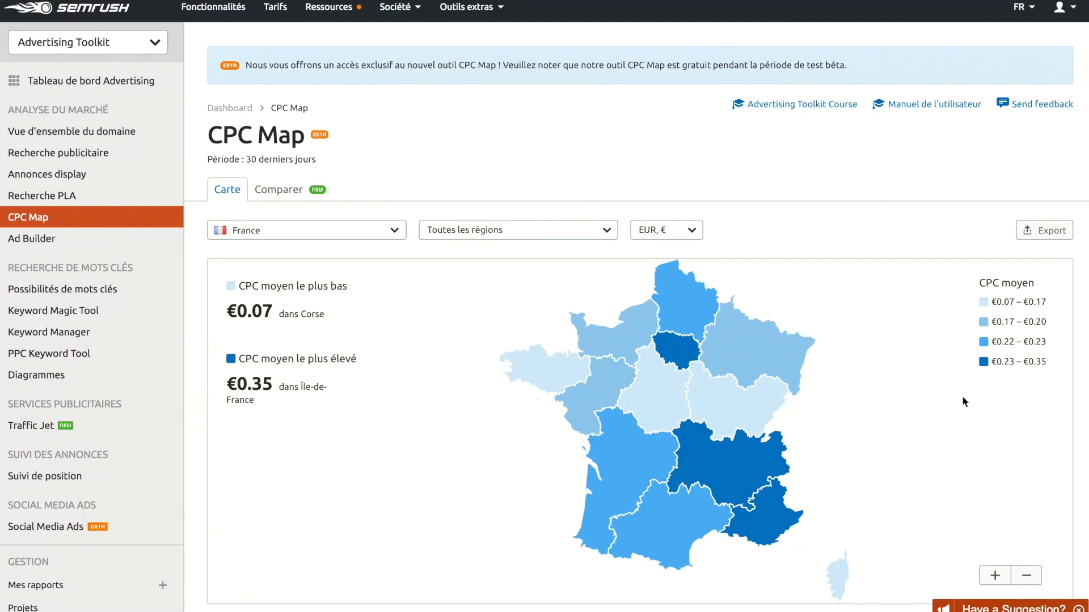
Select Bourgogne-Franche-Comté on the France CPC Map and examine the Voyage industry's keywords and the CPC and volume trend.
left_click(765, 404)
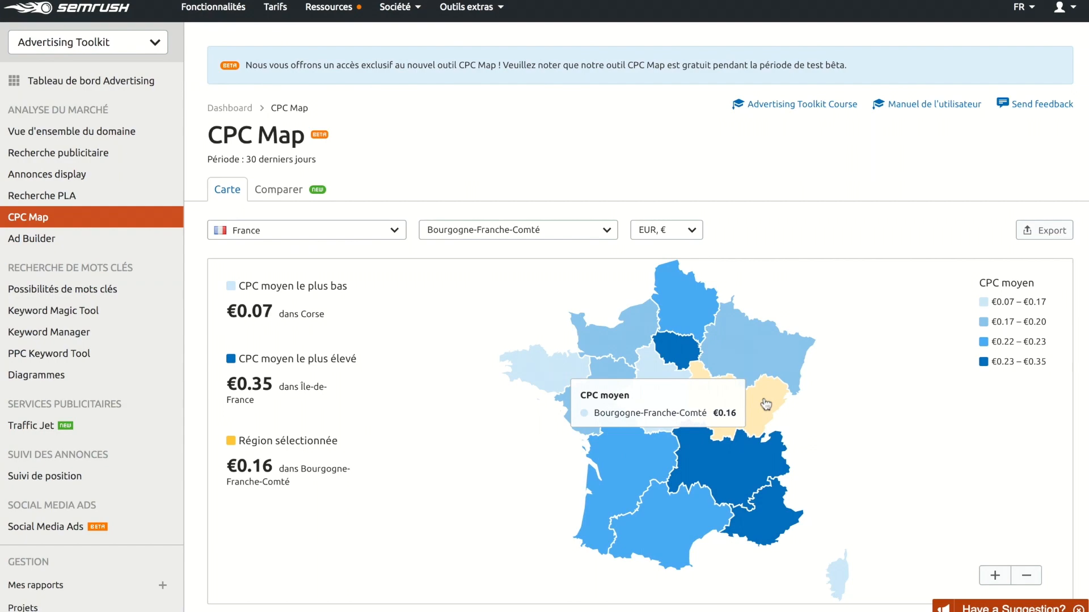
scroll(498, 505, "down", 10)
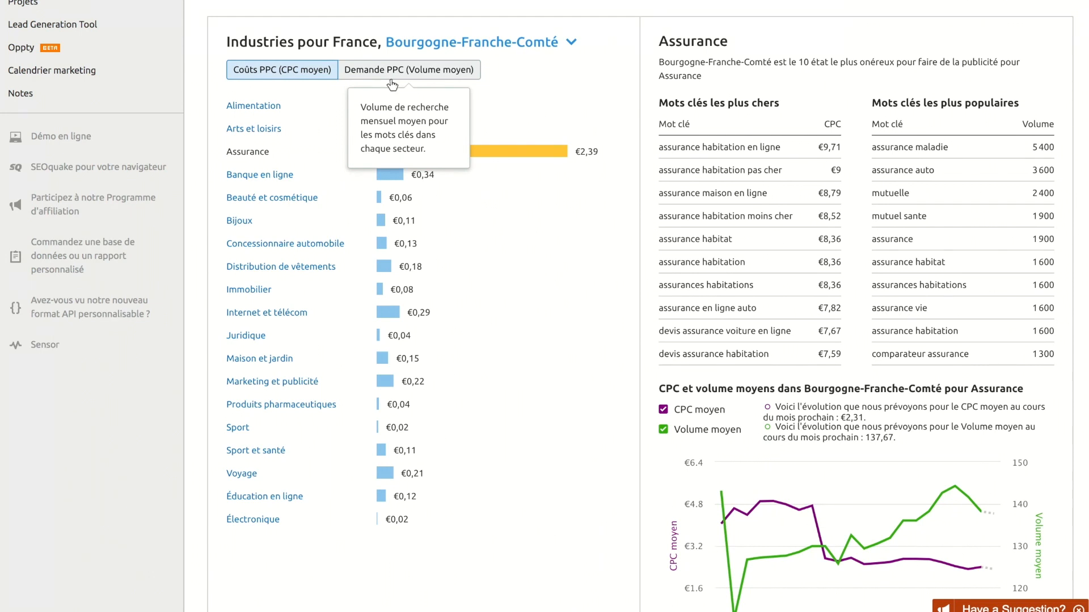
left_click(244, 472)
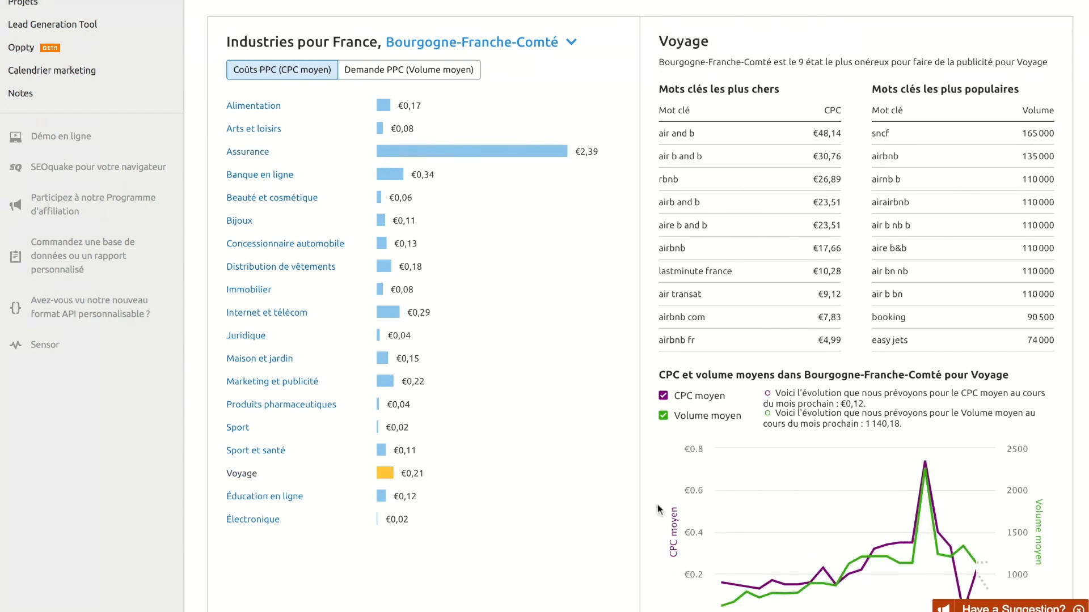
scroll(675, 519, "down", 2)
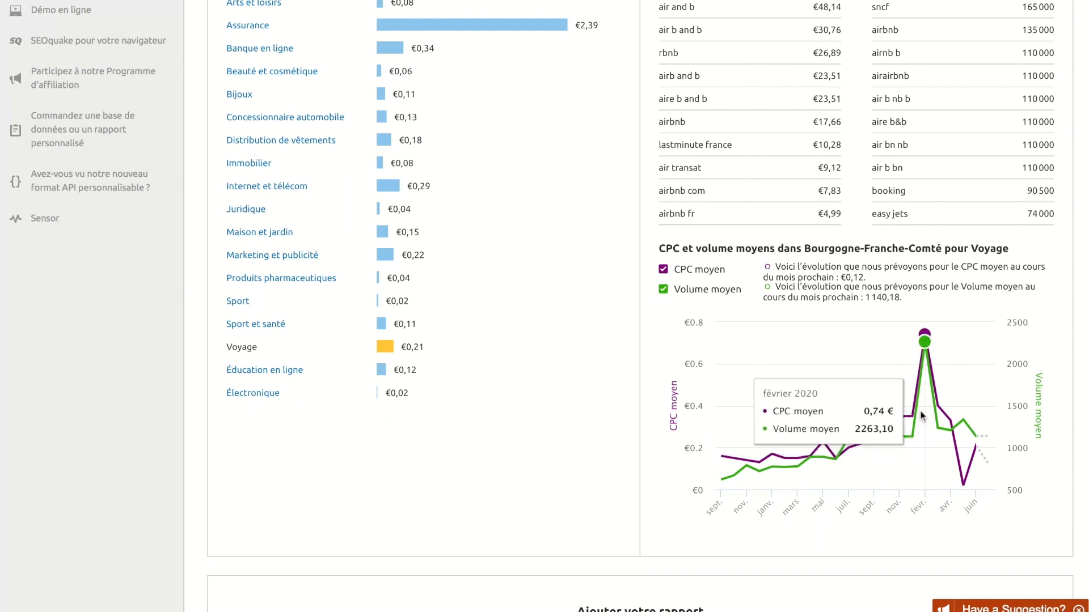
scroll(922, 416, "up", 2)
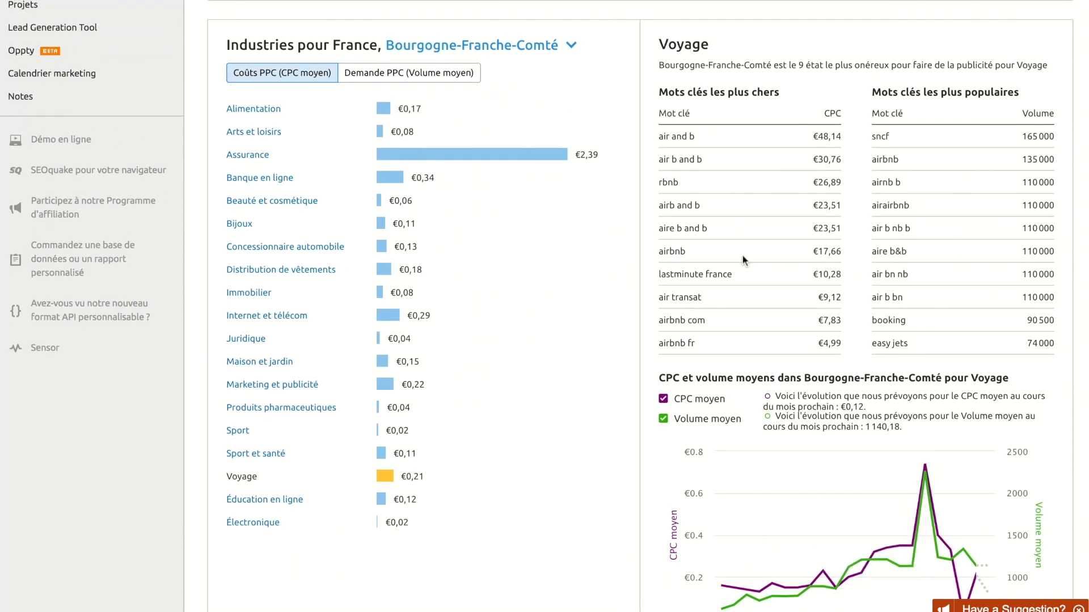
Compare the average CPC by region in France between Auvergne-Rhône-Alpes and Bourgogne-Franche-Comté.
scroll(742, 255, "up", 10)
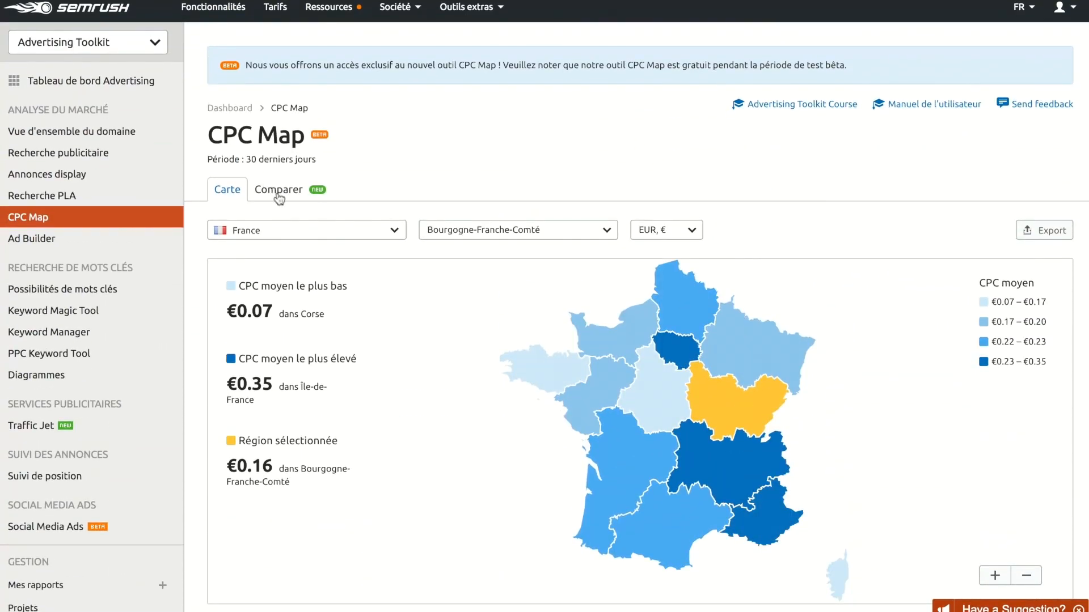
left_click(278, 195)
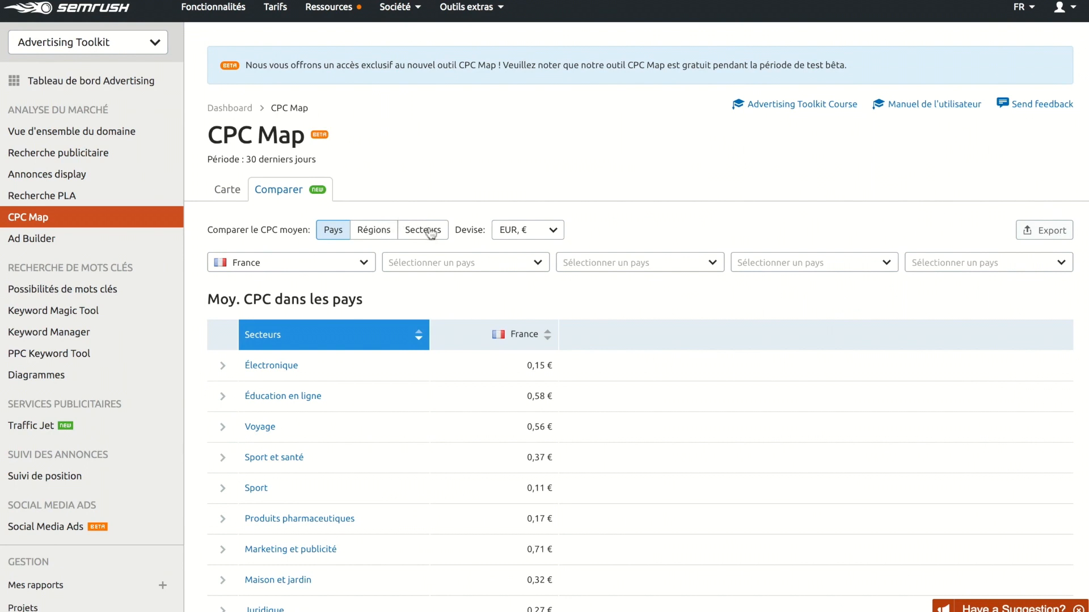
left_click(370, 232)
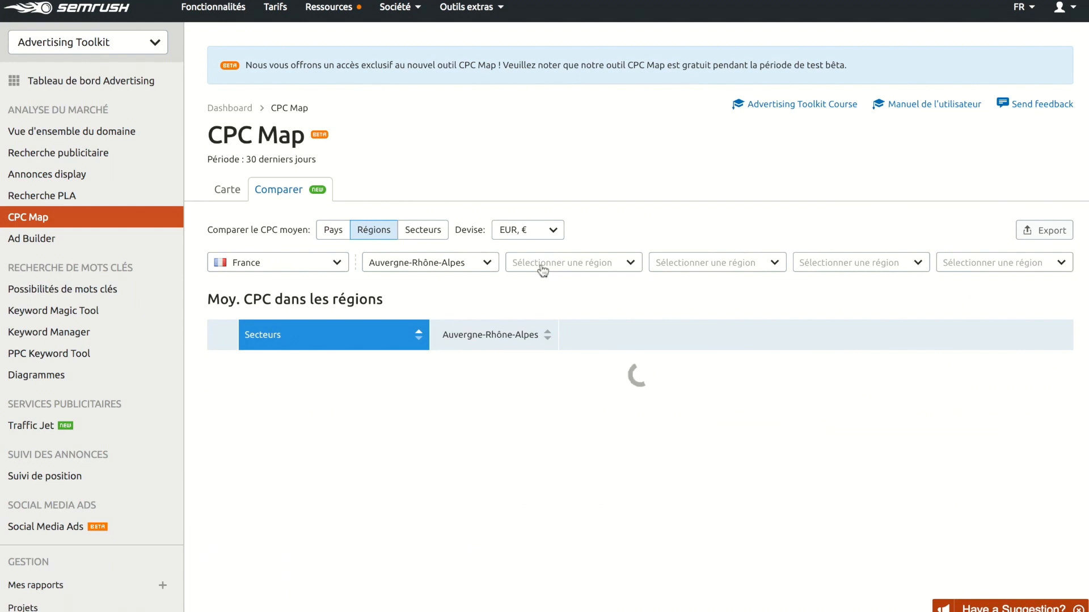
left_click(542, 266)
left_click(549, 324)
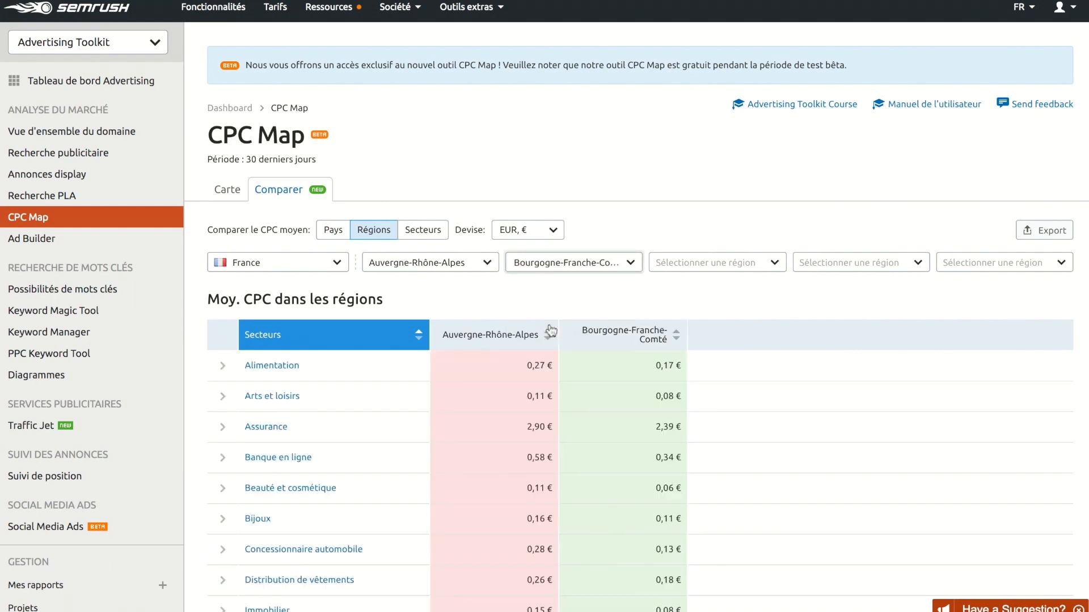
Expand the Voyage sector in the regional comparison and examine the CPC trend chart for both regions.
scroll(550, 331, "down", 7)
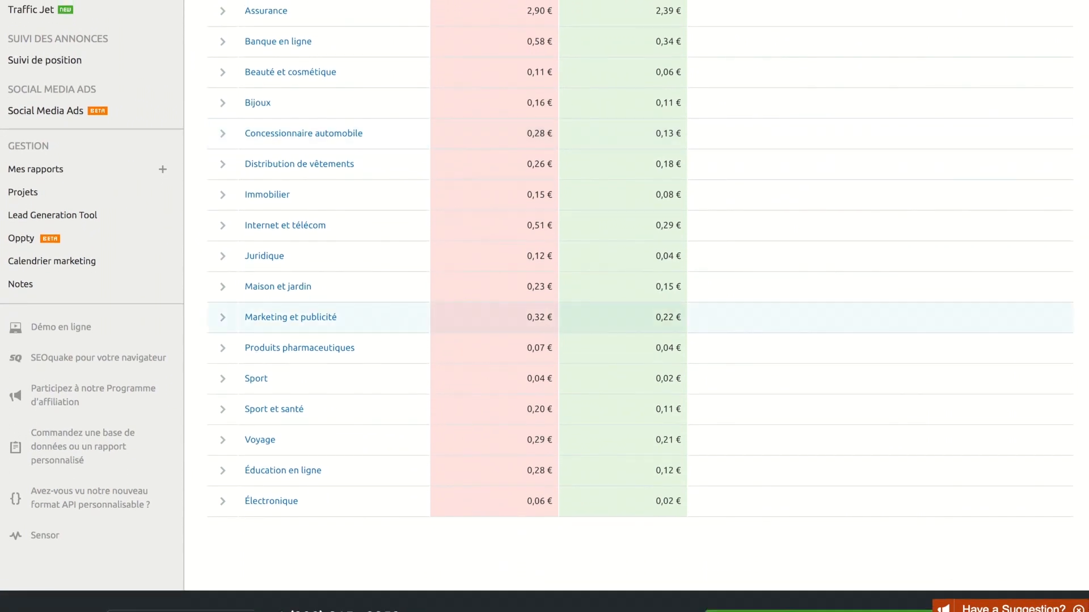
left_click(260, 441)
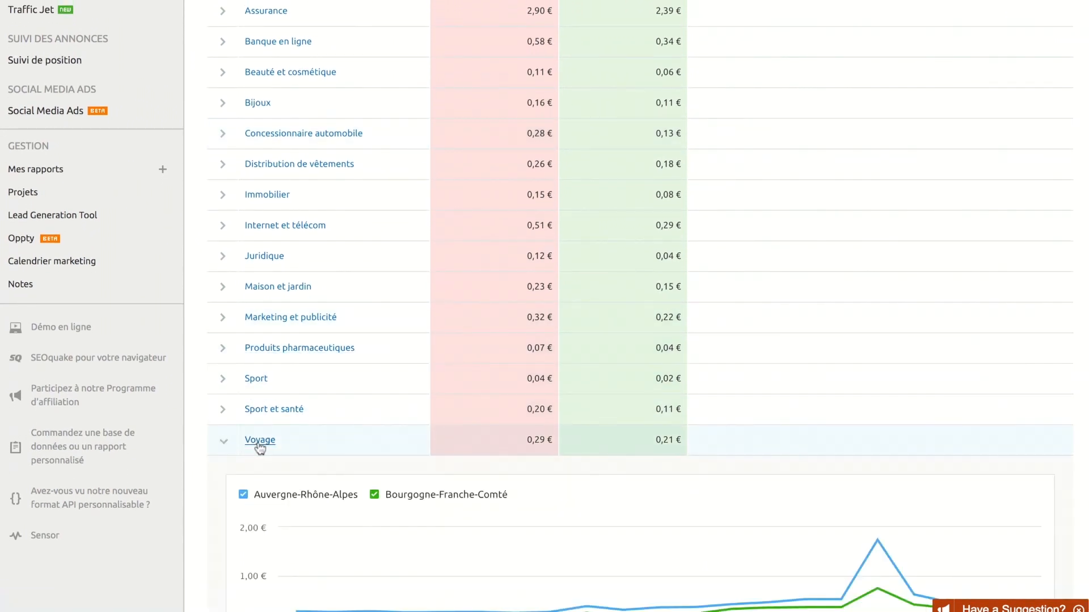
scroll(673, 501, "down", 2)
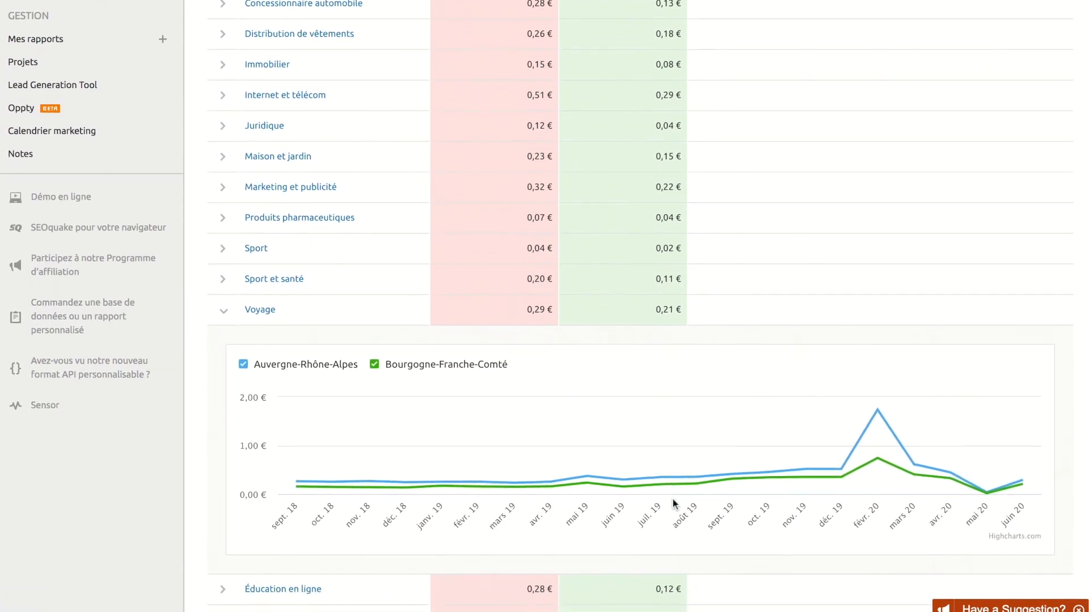
scroll(672, 499, "down", 1)
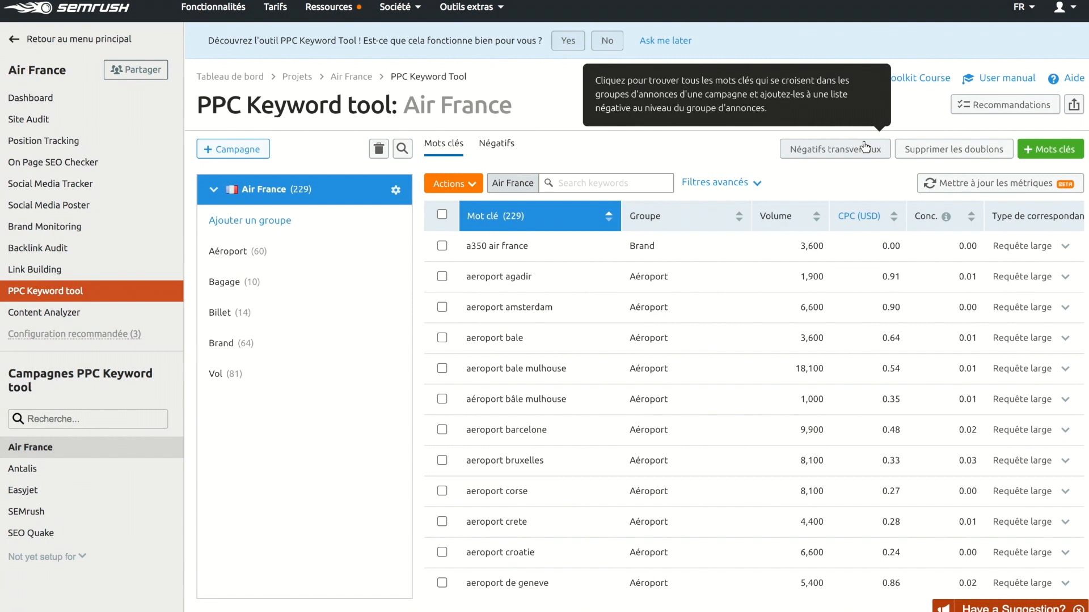
Open the option for adding keywords to the Air France campaign in the PPC Keyword tool.
left_click(1045, 153)
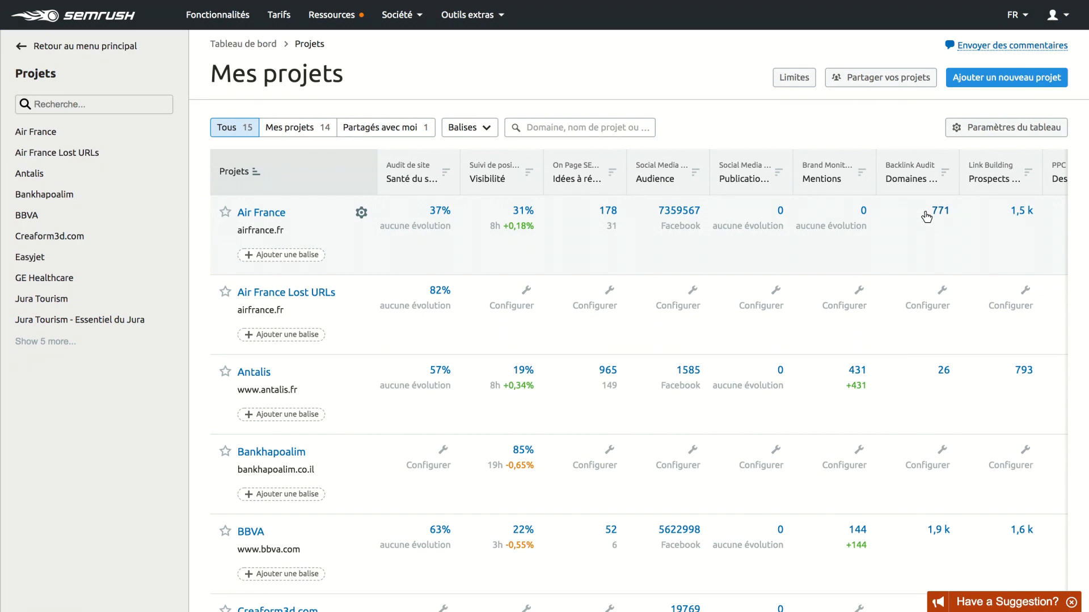
Open project sharing from Mes projets, view the permission levels and selectable projects, and close the dialog without sharing.
left_click(907, 84)
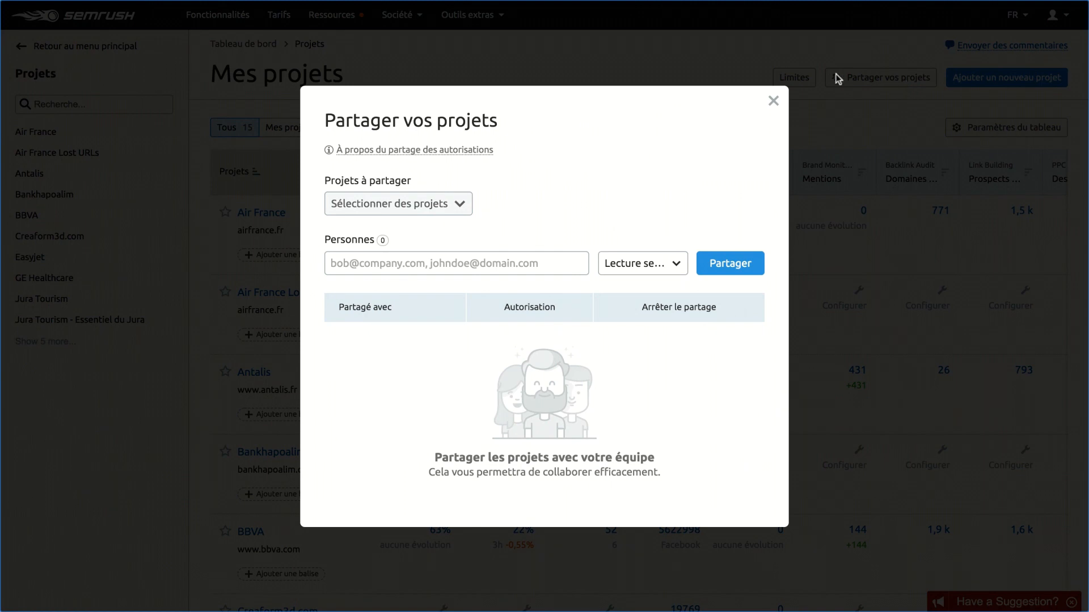
left_click(637, 262)
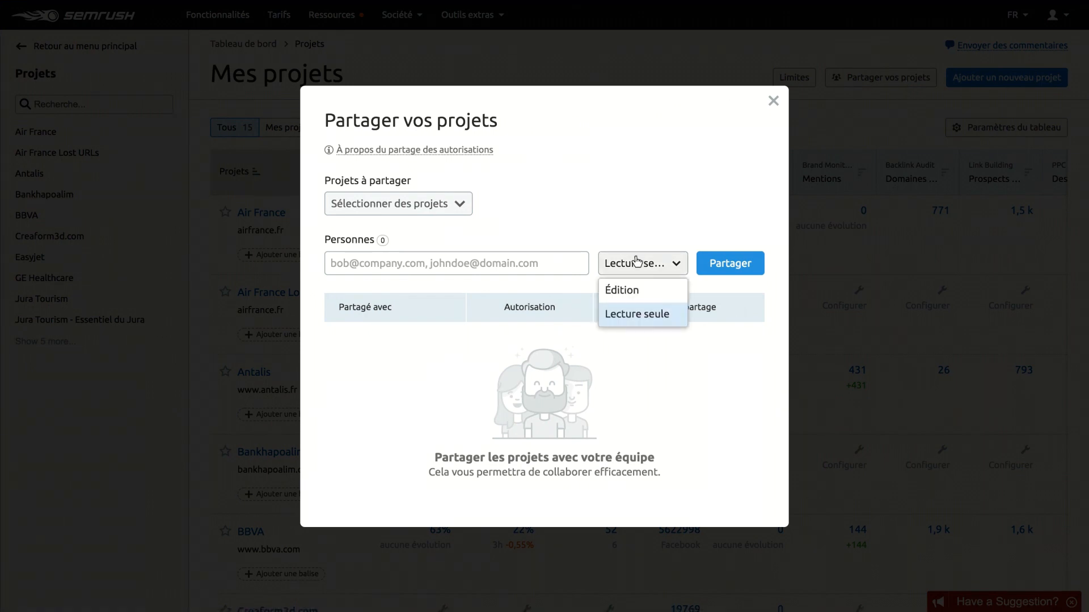
left_click(464, 207)
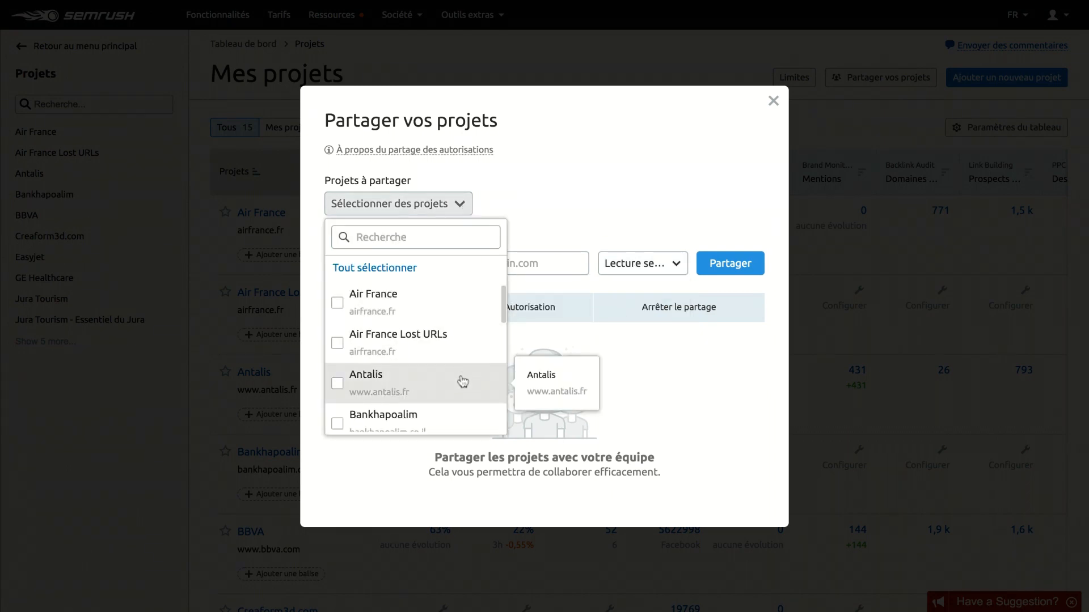
left_click(774, 105)
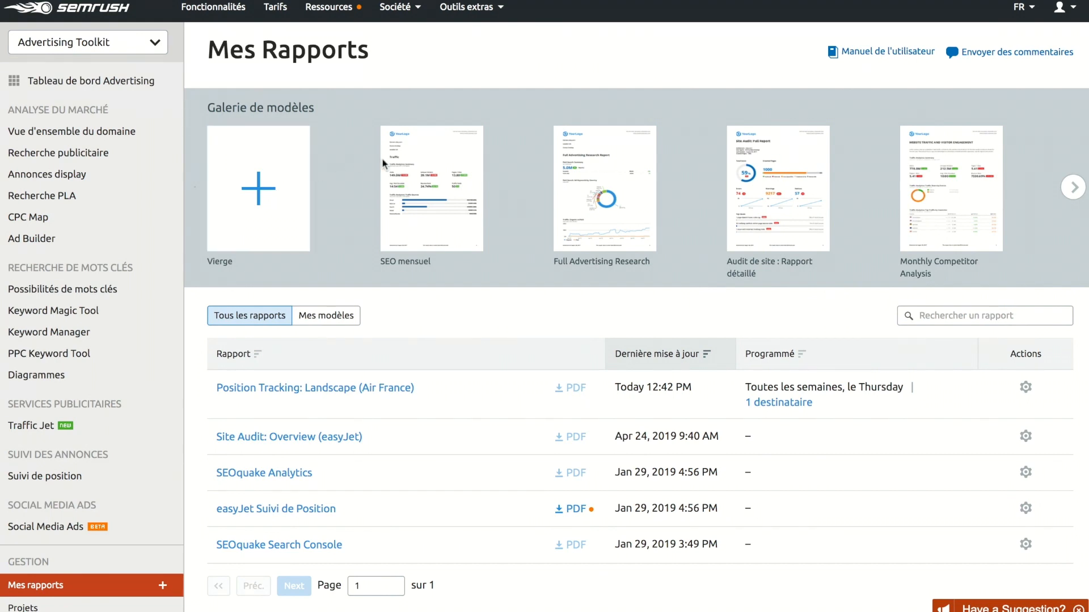
Create a Monthly SEO report from the SEO mensuel template for airfrance.fr, with Desktop, the FR database, and the Air France project.
left_click(440, 202)
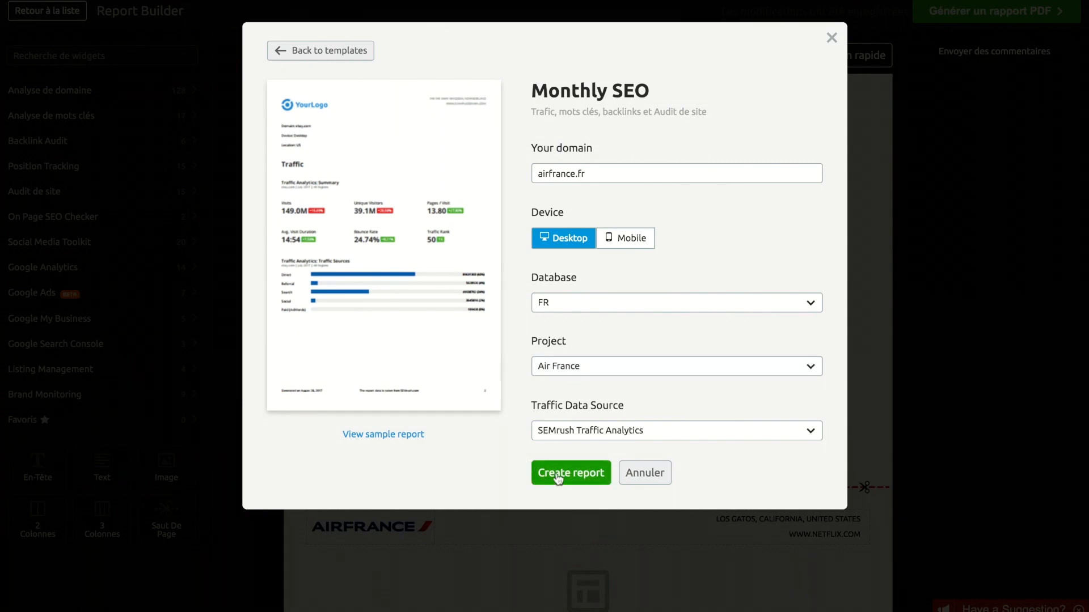
left_click(558, 476)
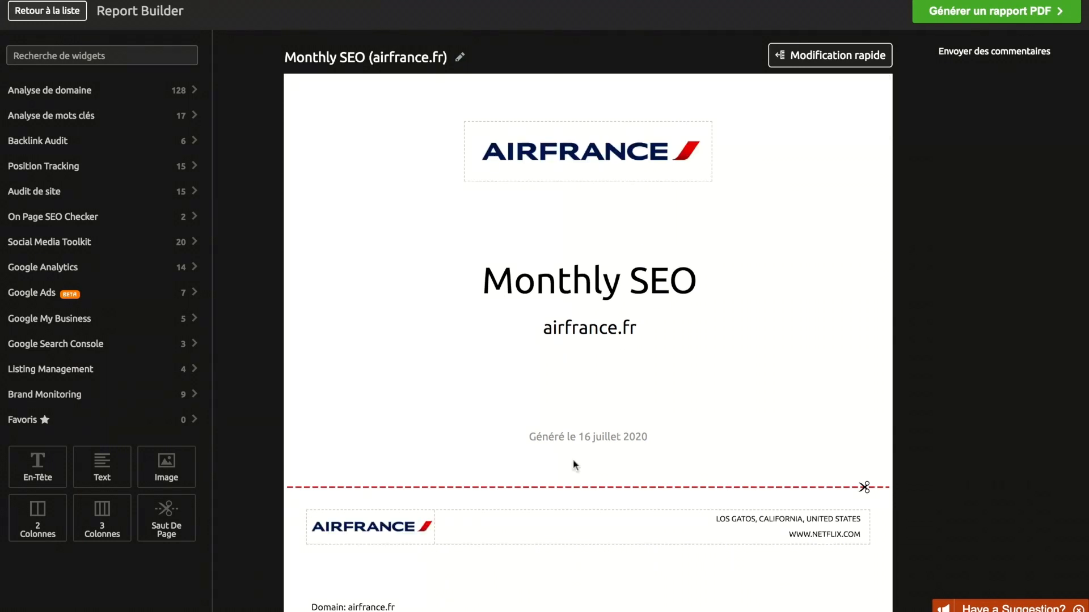
mouse_move(577, 182)
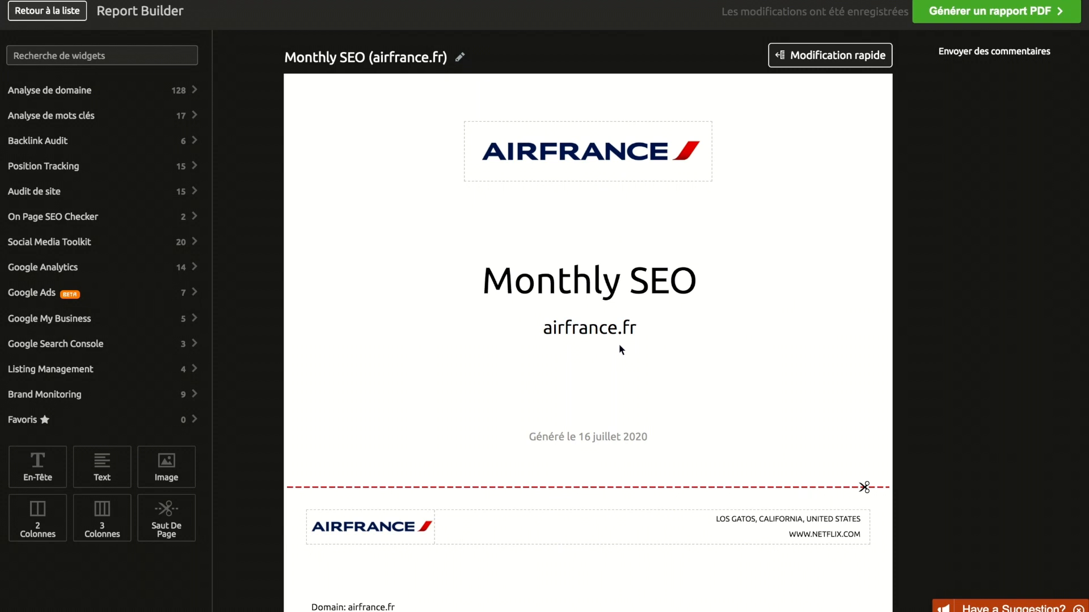
scroll(620, 347, "down", 5)
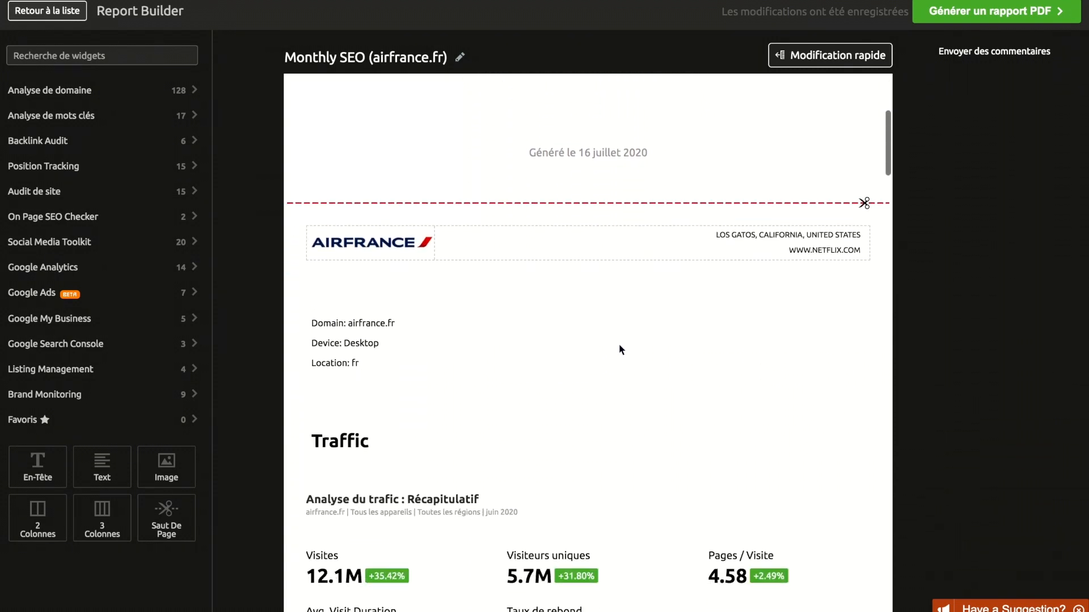
Add the Social Media Toolkit overview widget above the Traffic section, set to klm.com, all channels and the last 30 days.
left_click(168, 245)
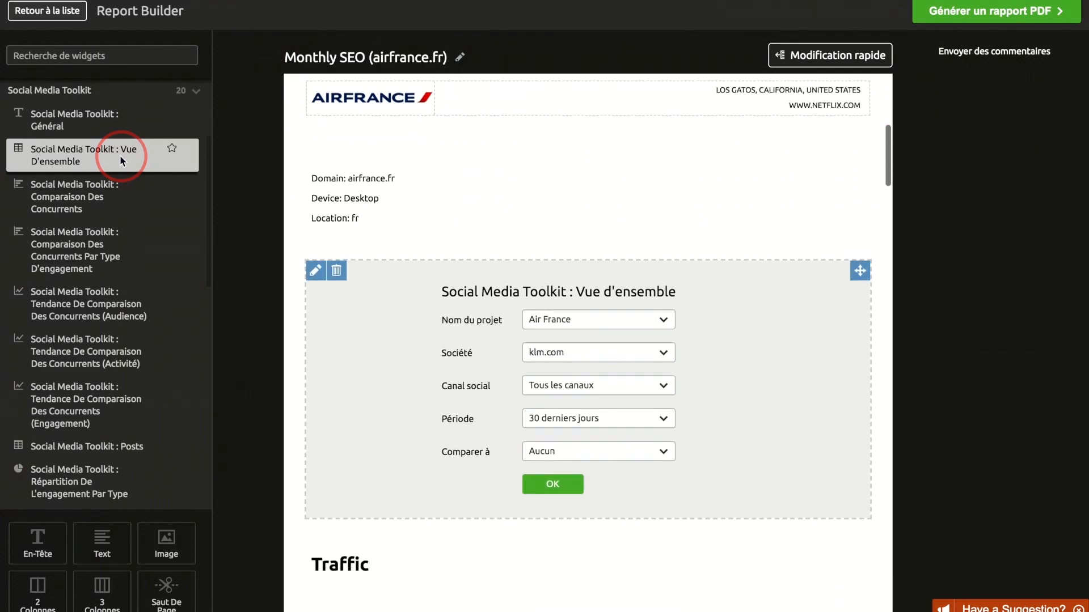
left_click(560, 486)
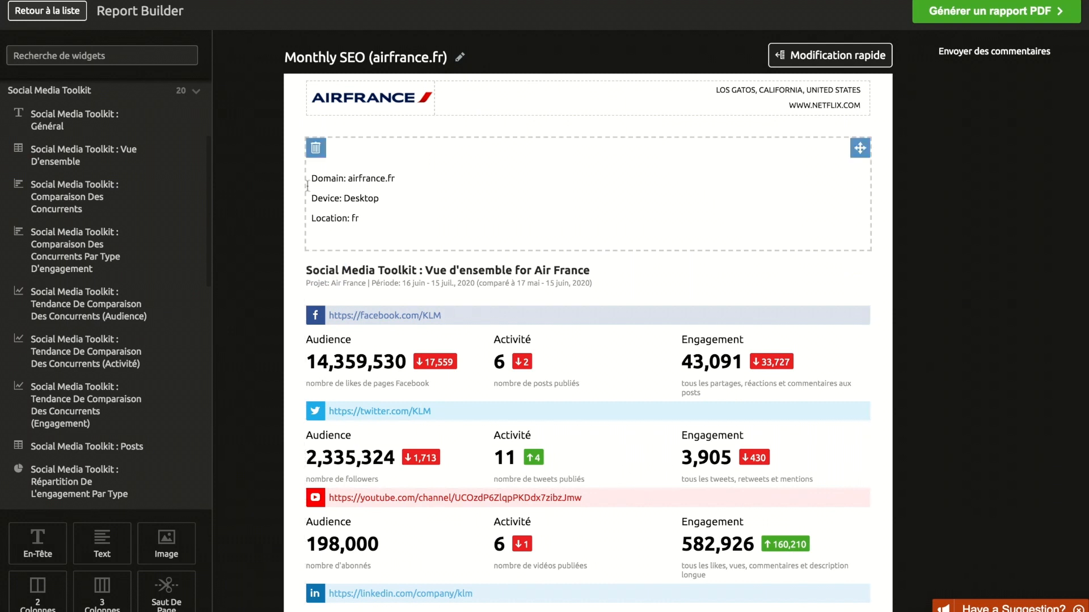
left_click(159, 97)
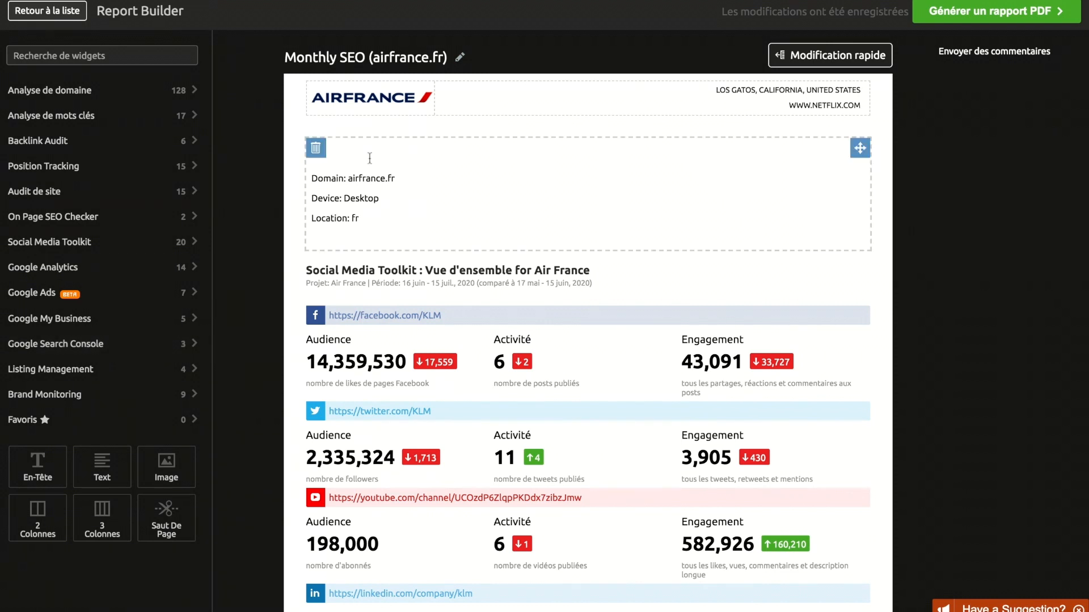
Set the Monthly SEO report to be emailed and scheduled weekly on Jeudi, and return to the report list.
left_click(997, 13)
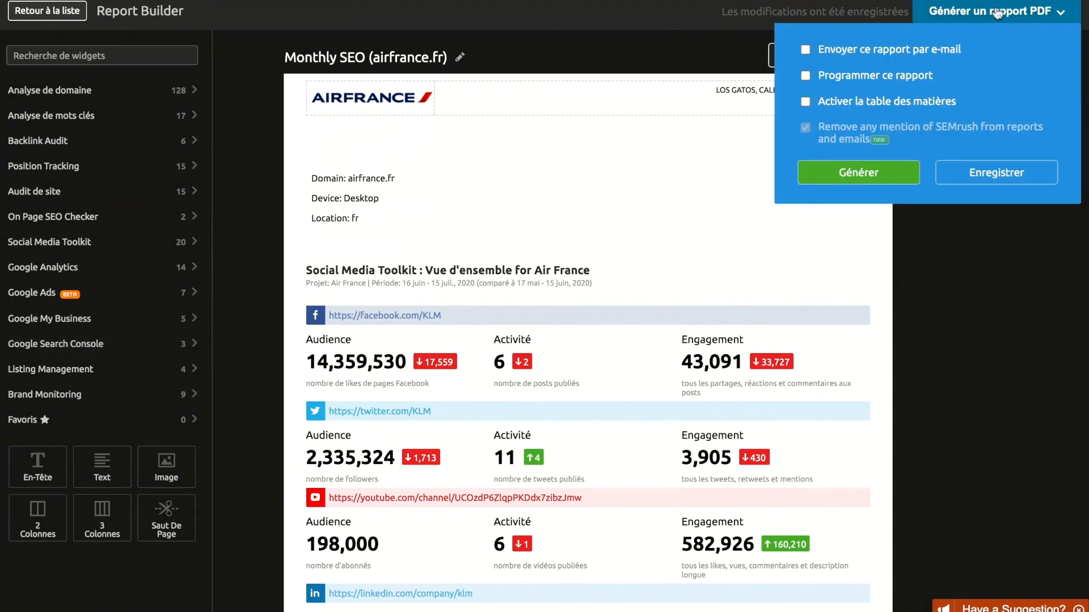
left_click(805, 51)
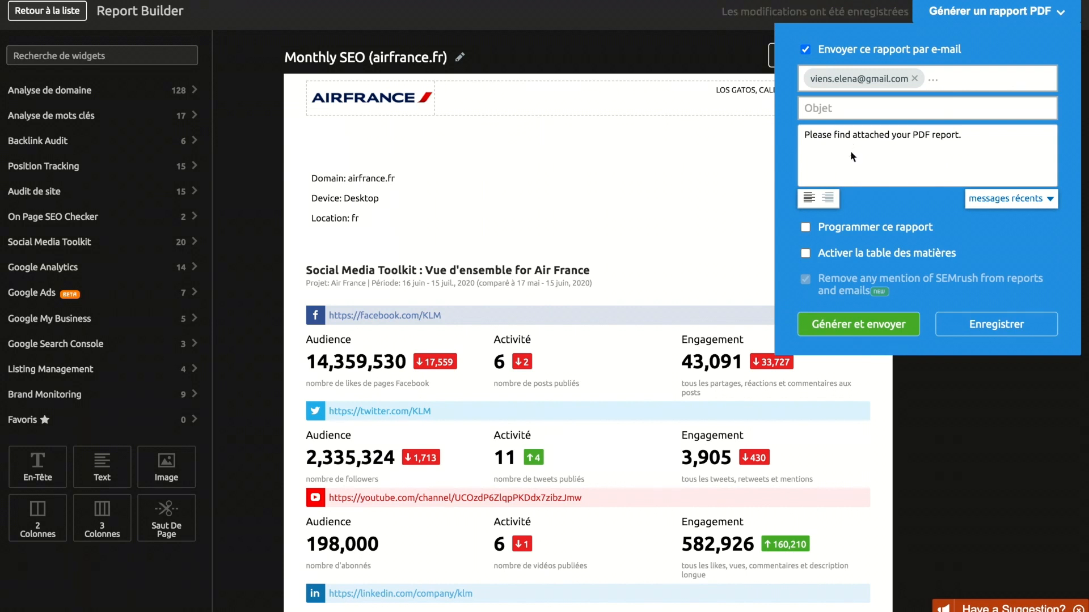
left_click(806, 228)
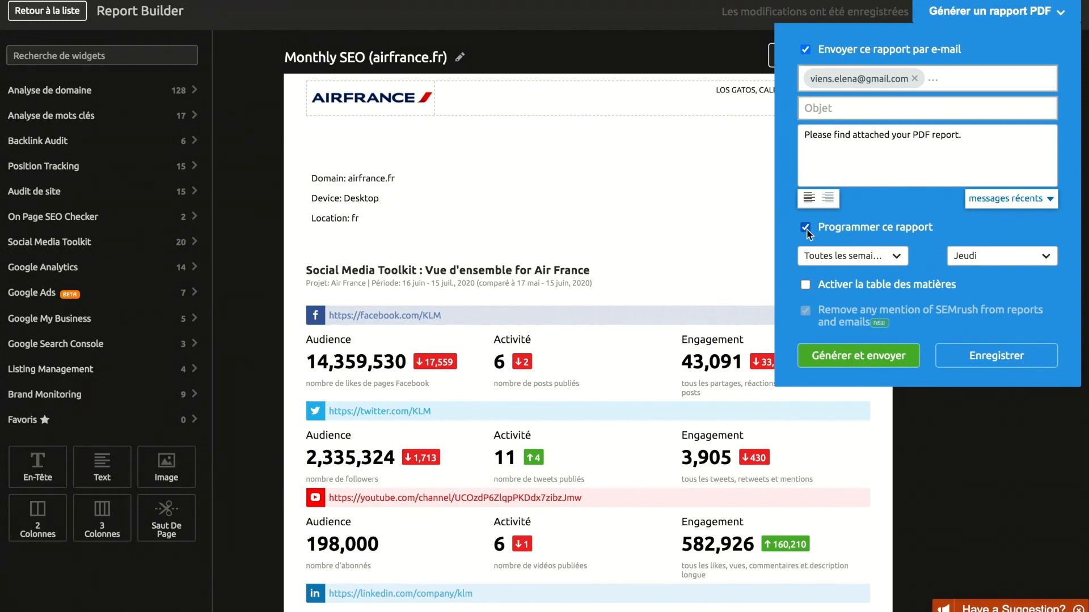
left_click(63, 17)
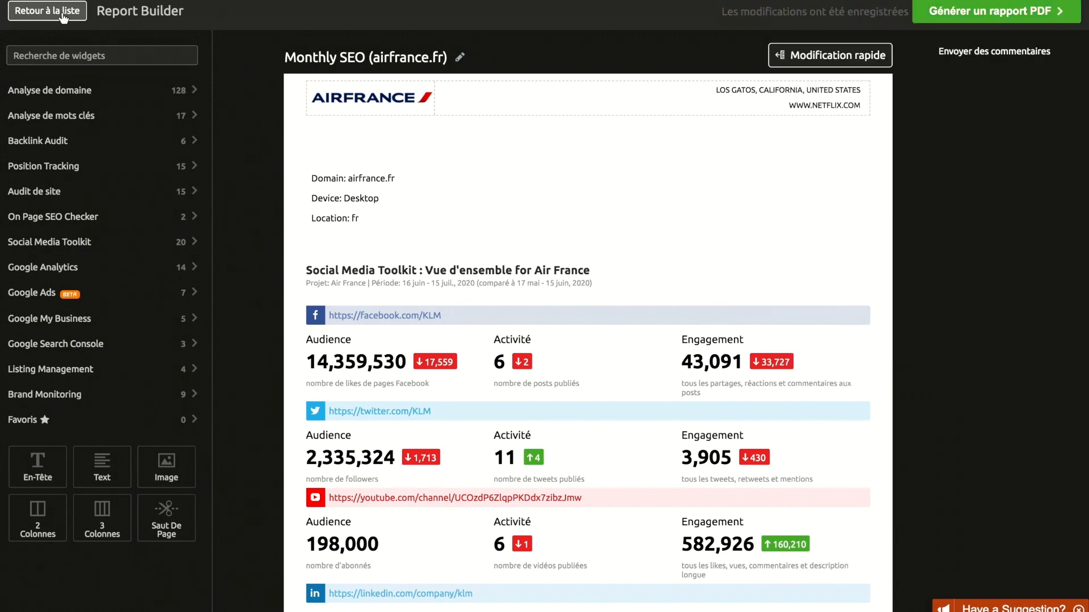
left_click(63, 18)
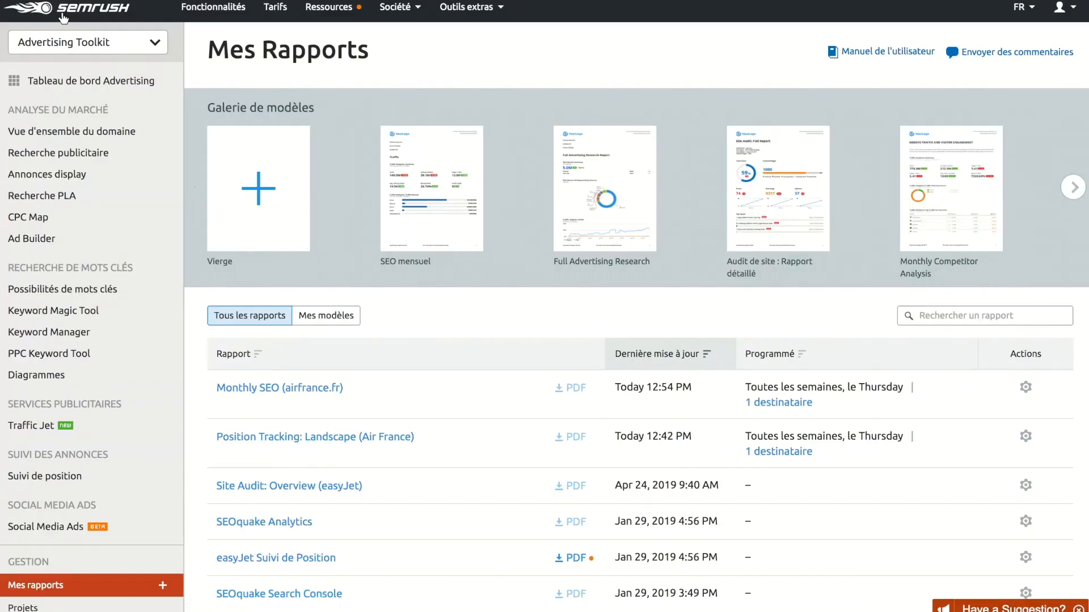
scroll(425, 334, "down", 2)
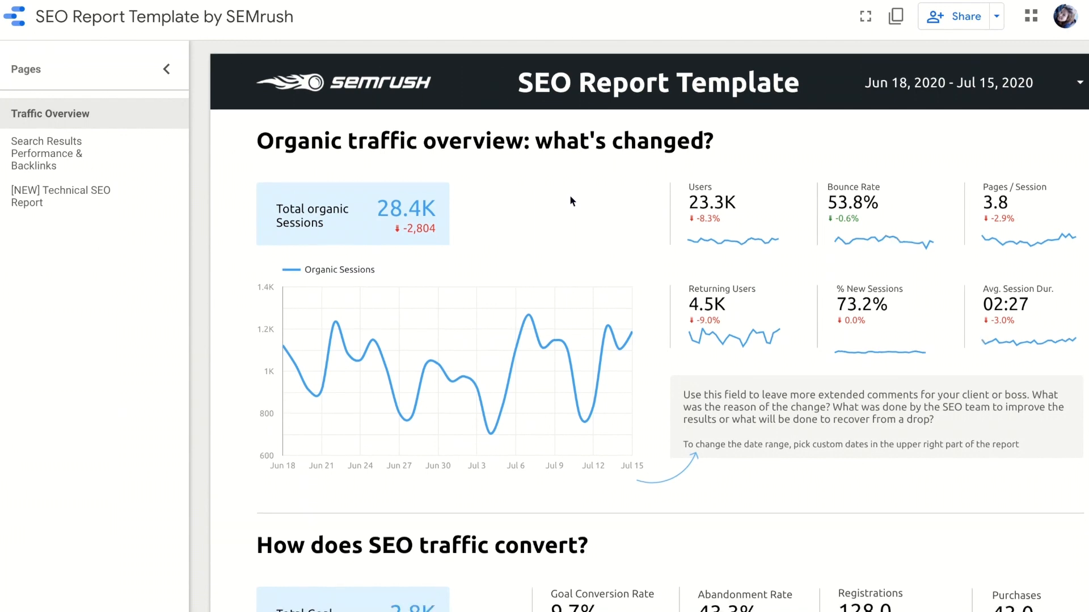
Examine the Traffic Overview page of the SEO Report Template by SEMrush, down to the comparison of organic traffic with other channels.
scroll(570, 197, "down", 4)
scroll(571, 200, "down", 10)
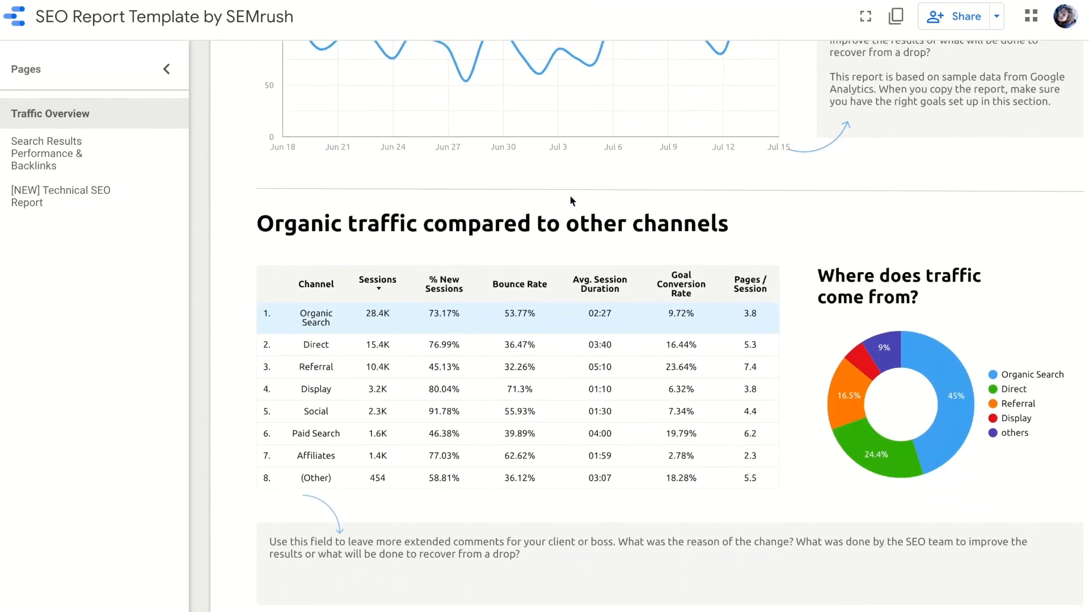
scroll(570, 197, "up", 14)
scroll(569, 201, "up", 1)
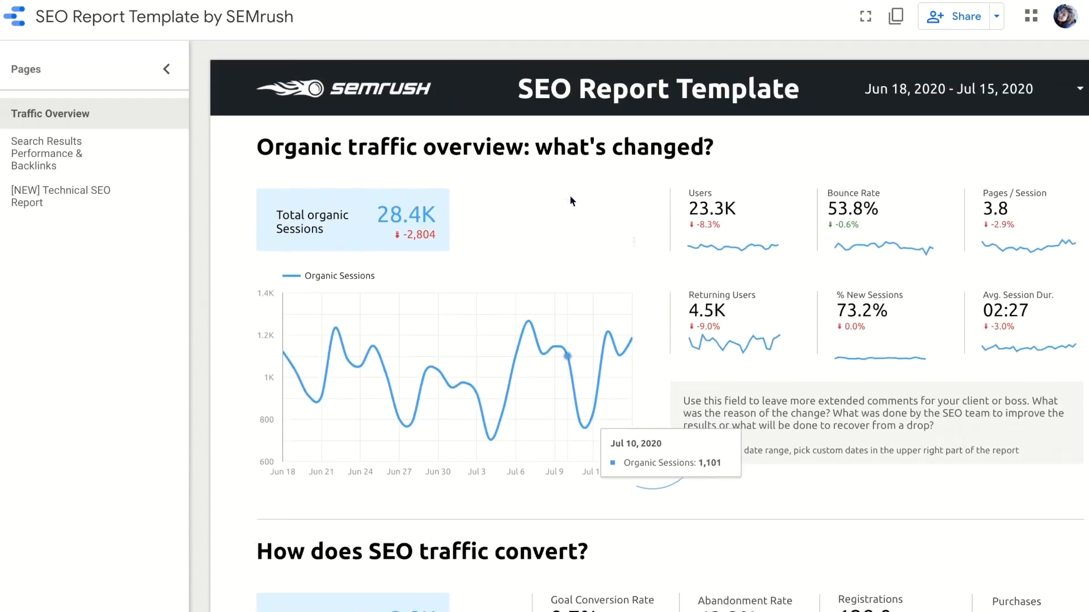
Review the Search Results Performance & Backlinks page, including the visibility, TOP-100 positions and backlink sections.
left_click(117, 145)
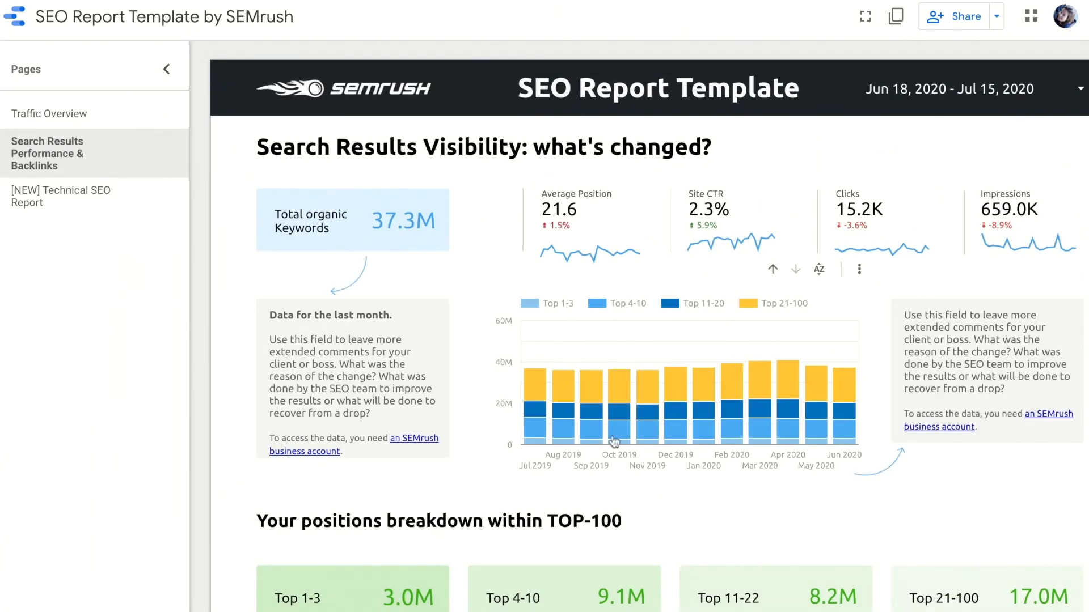
scroll(511, 446, "down", 5)
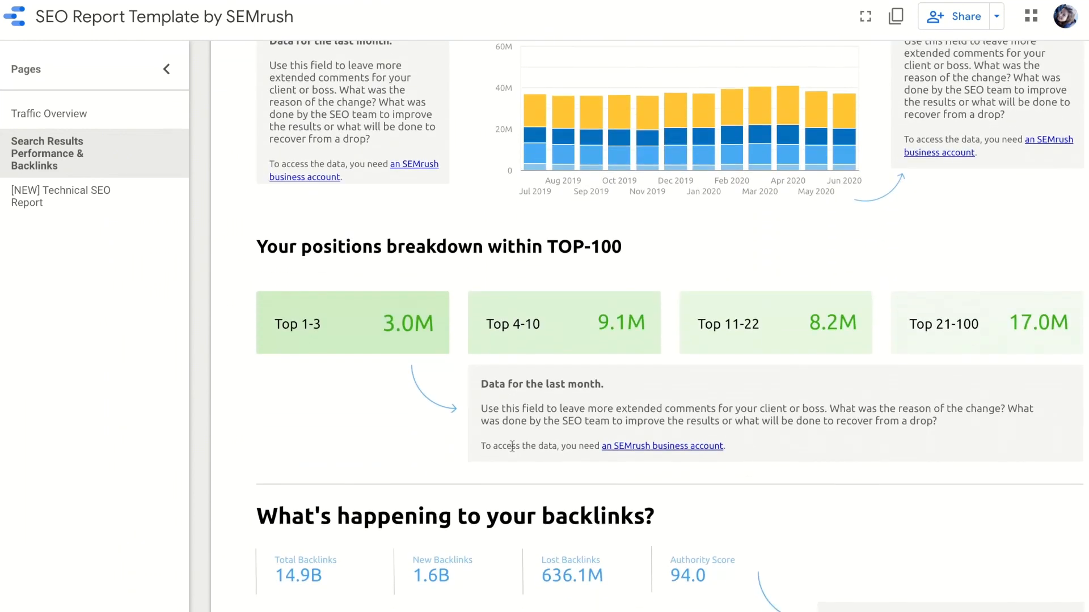
scroll(511, 452, "down", 6)
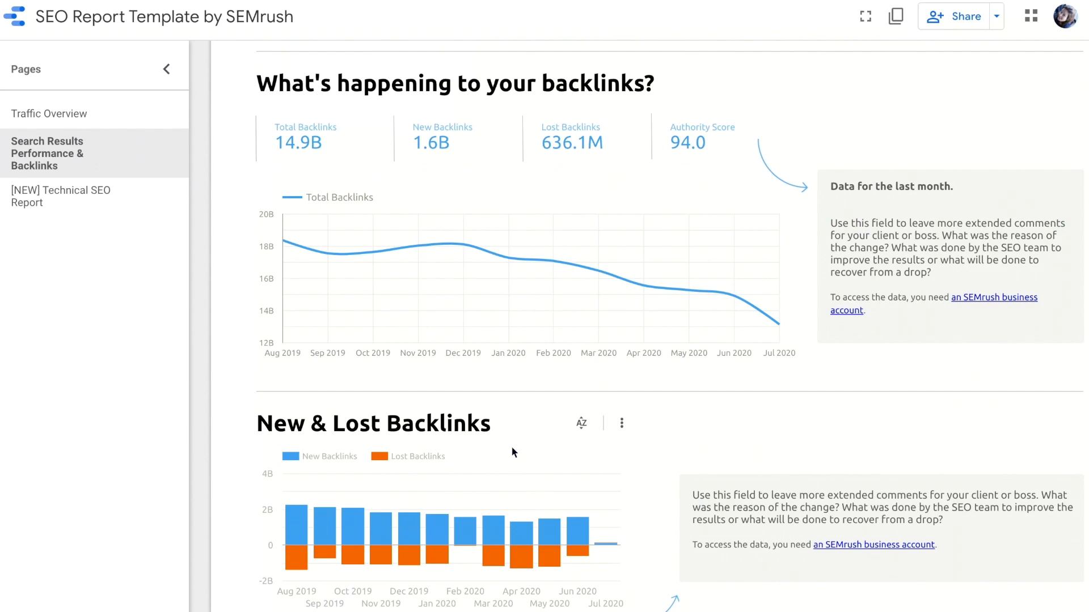
scroll(513, 452, "up", 11)
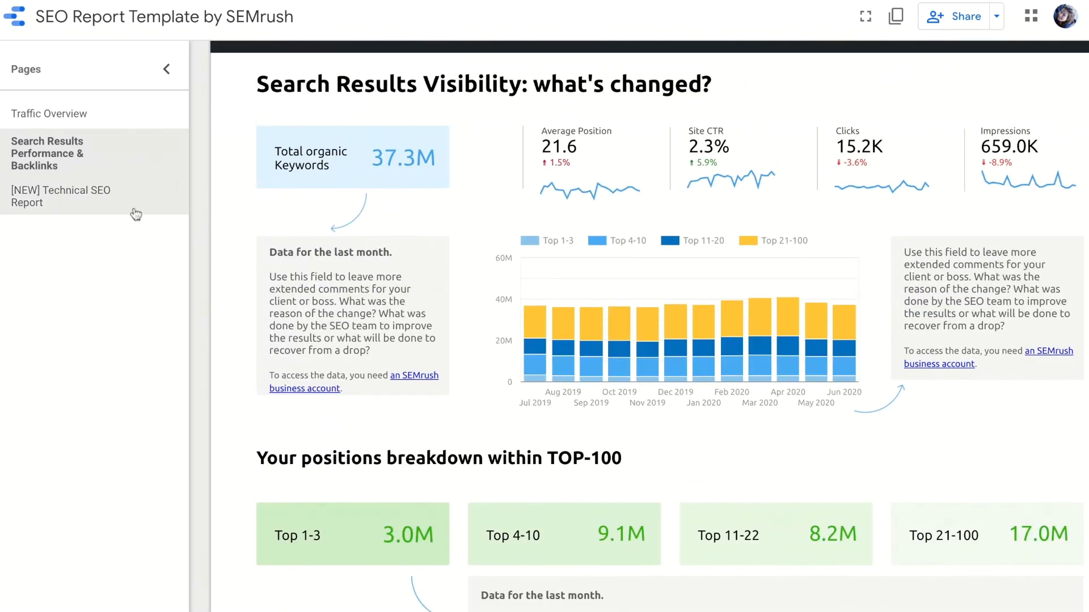
Review the Technical SEO Report page, covering site health, the thematic report and crawled pages.
left_click(135, 214)
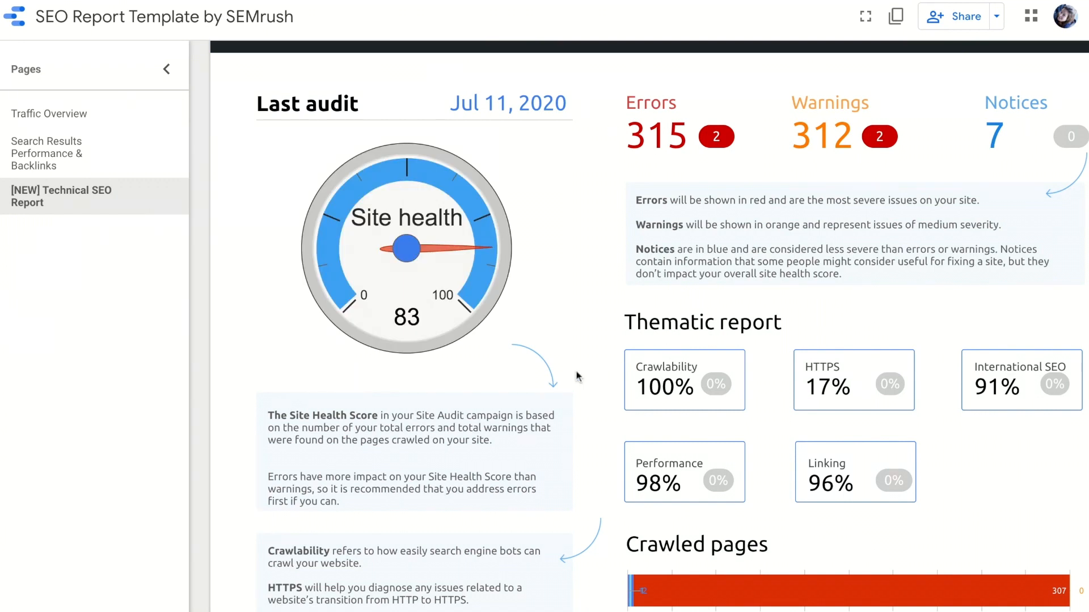
scroll(578, 377, "down", 4)
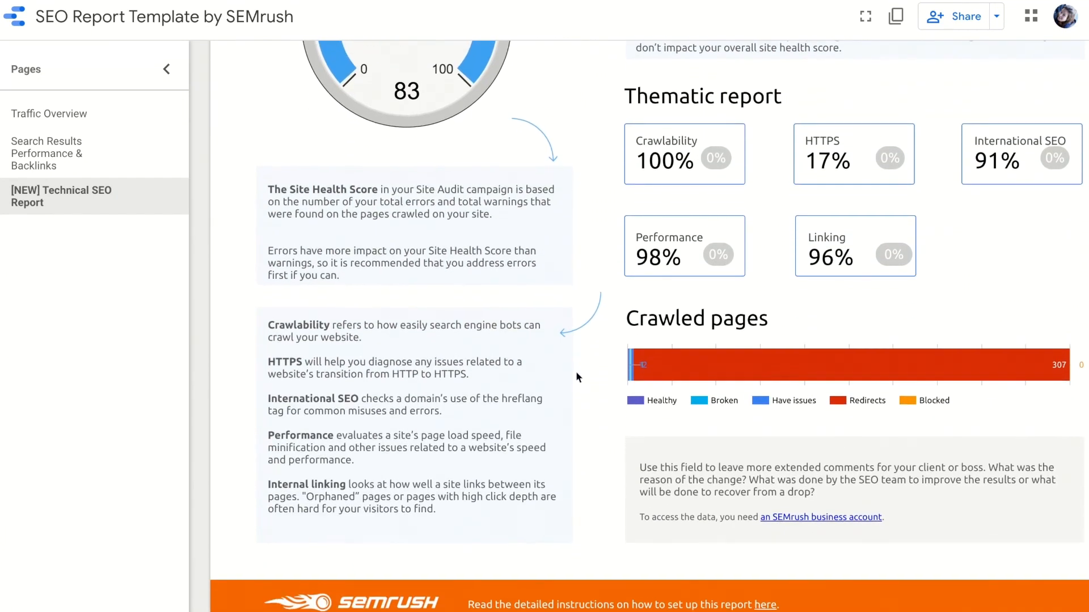
scroll(578, 377, "up", 2)
scroll(576, 377, "up", 2)
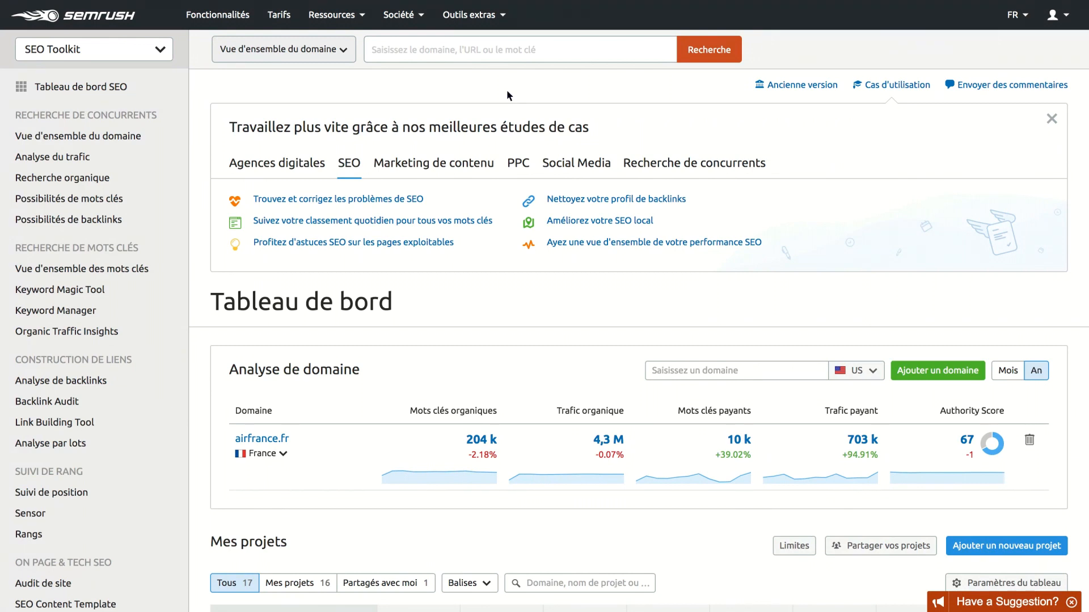
Look over the extra tools and resources, open the SEMrush Academy's course catalogue, and show the specialisation filter choices.
mouse_move(485, 24)
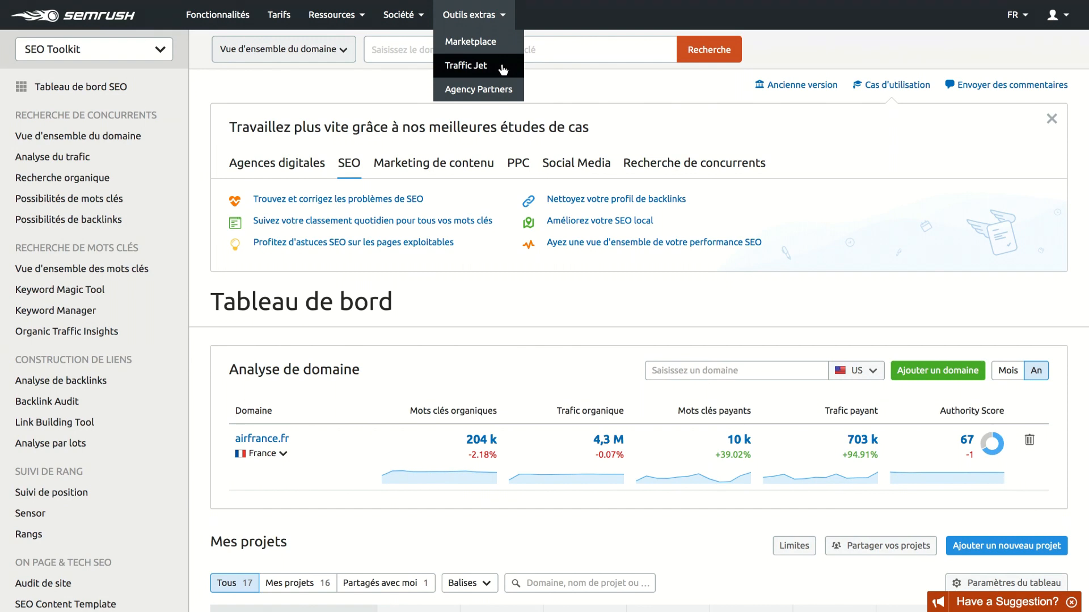
mouse_move(348, 19)
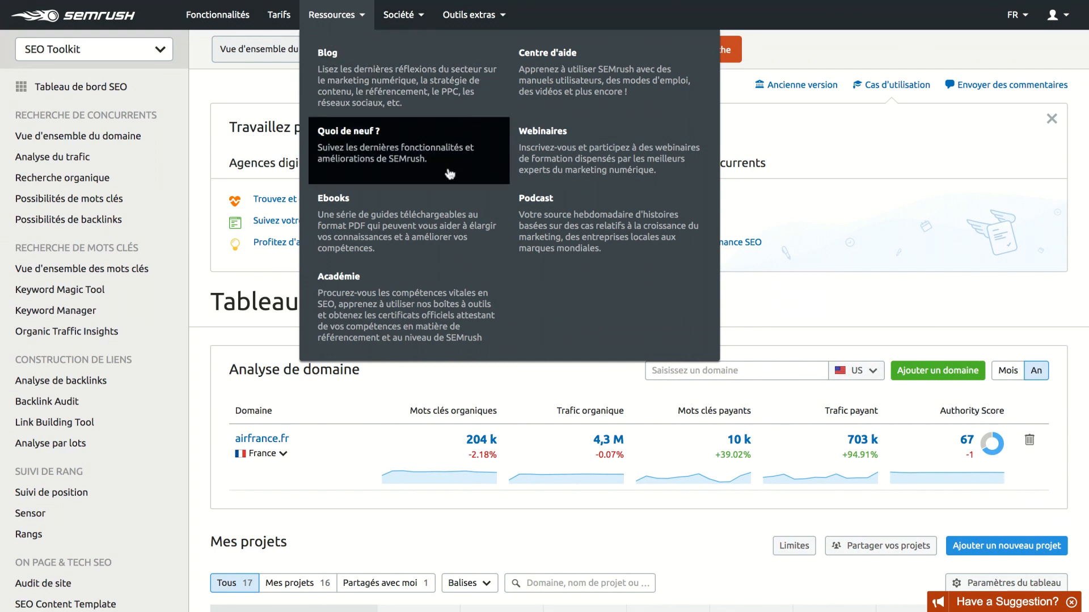
left_click(387, 288)
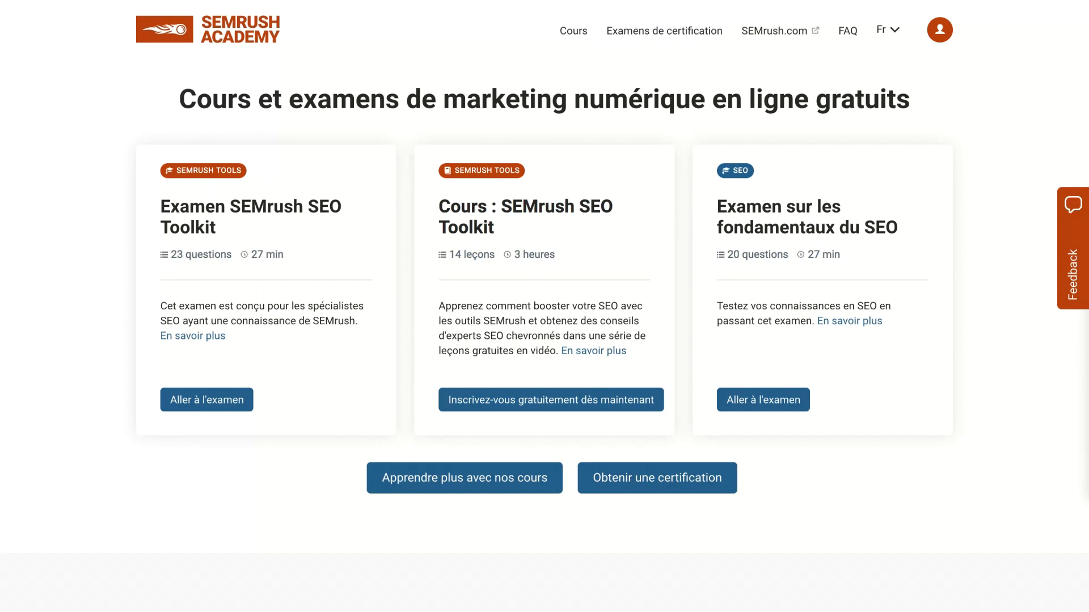
left_click(573, 36)
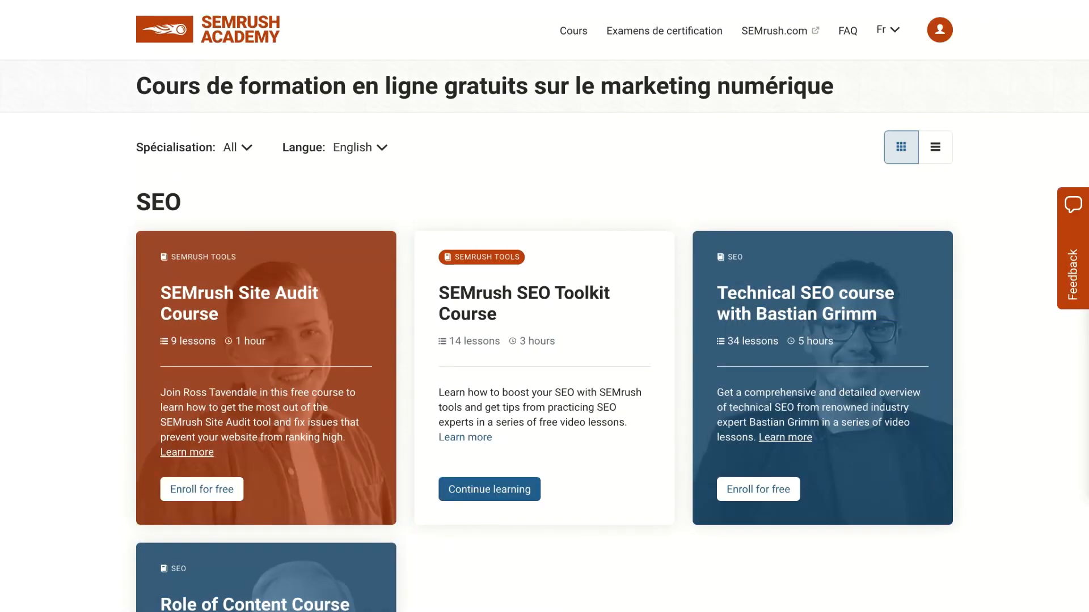
left_click(241, 148)
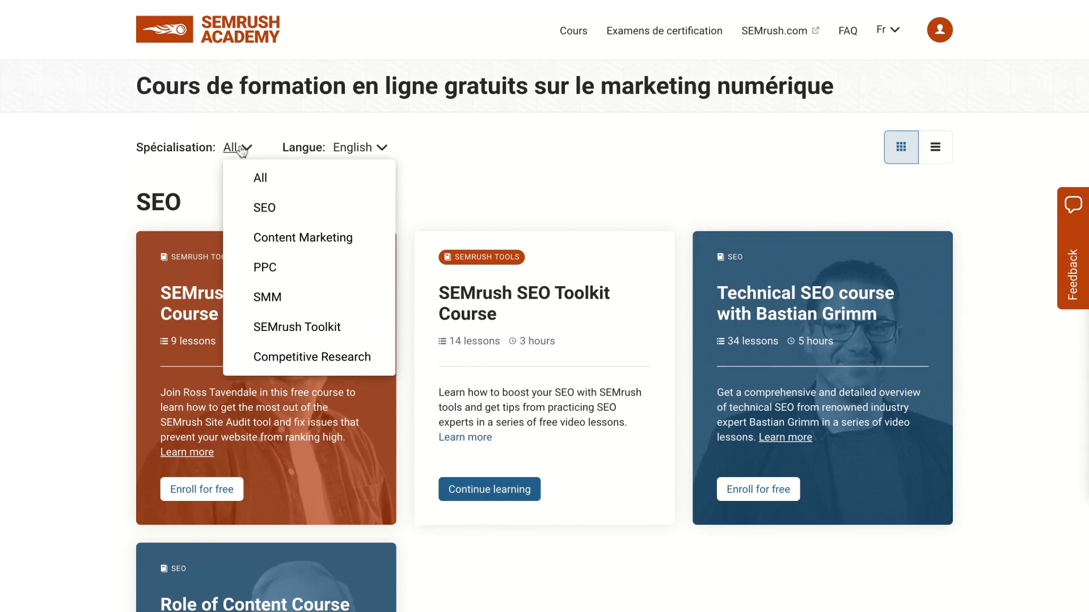